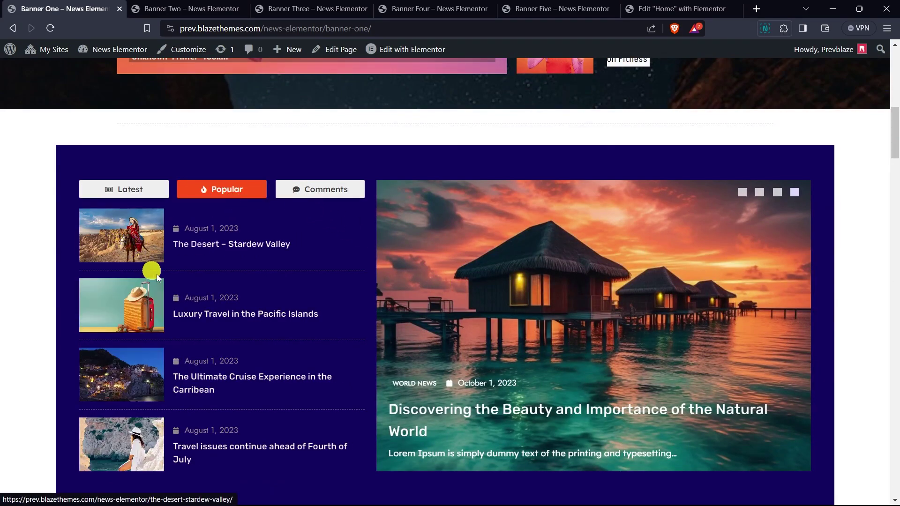
# Step: Advance the sliders in the dark blue banner and in Layout 5 of the Banner One page, viewing the layouts between them
pyautogui.click(793, 343)
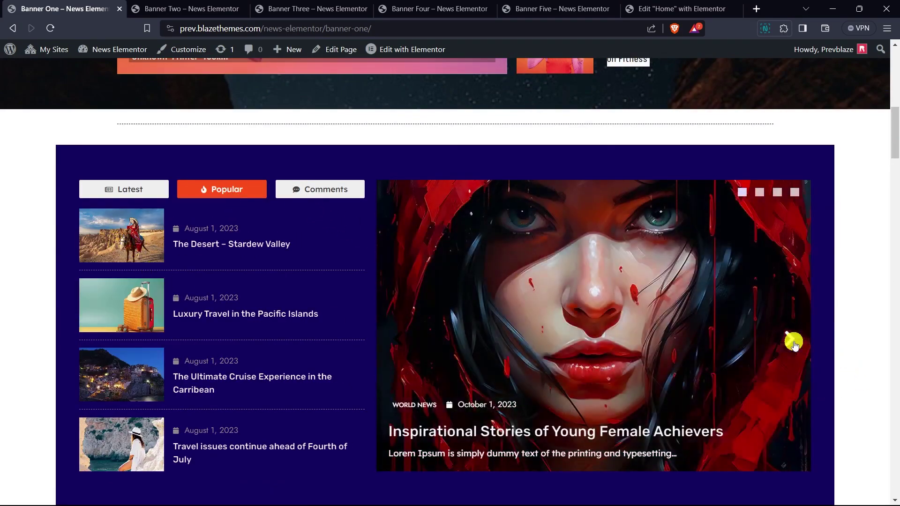
pyautogui.click(793, 339)
pyautogui.scroll(-10, 845, 280)
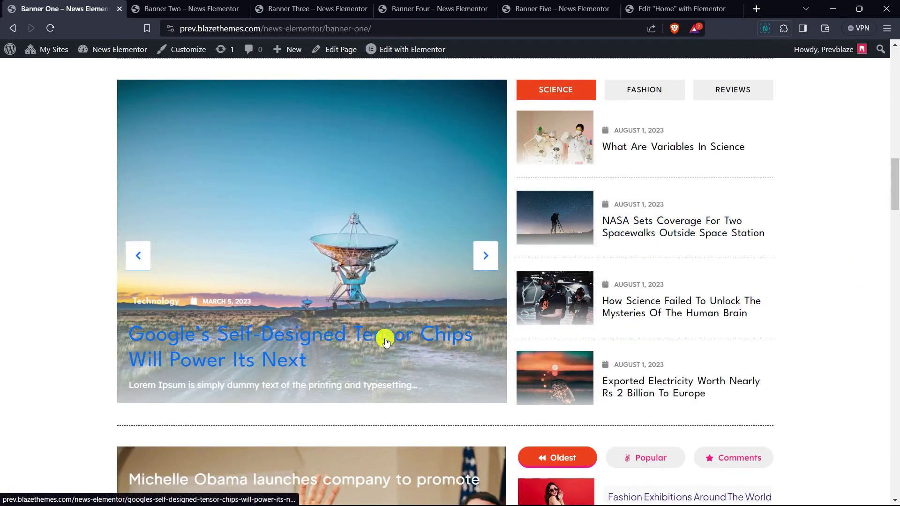
pyautogui.scroll(-8, 598, 359)
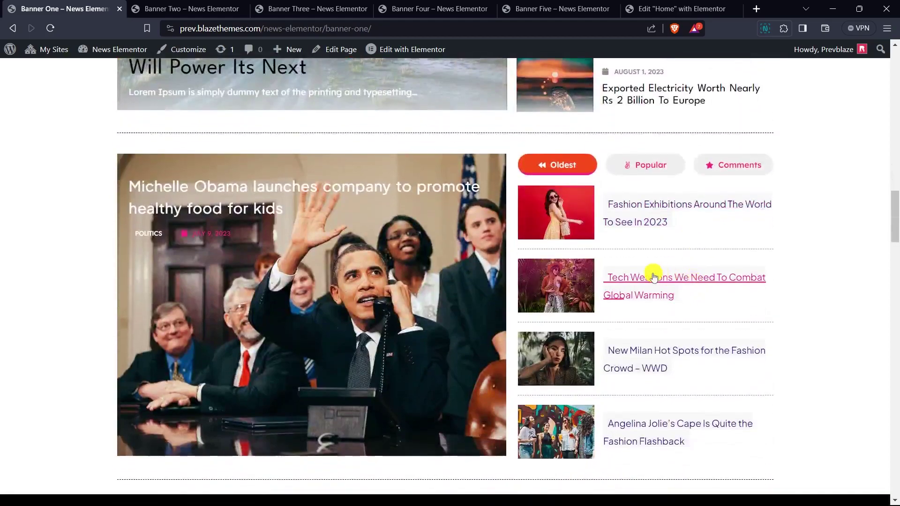
pyautogui.scroll(-5, 658, 297)
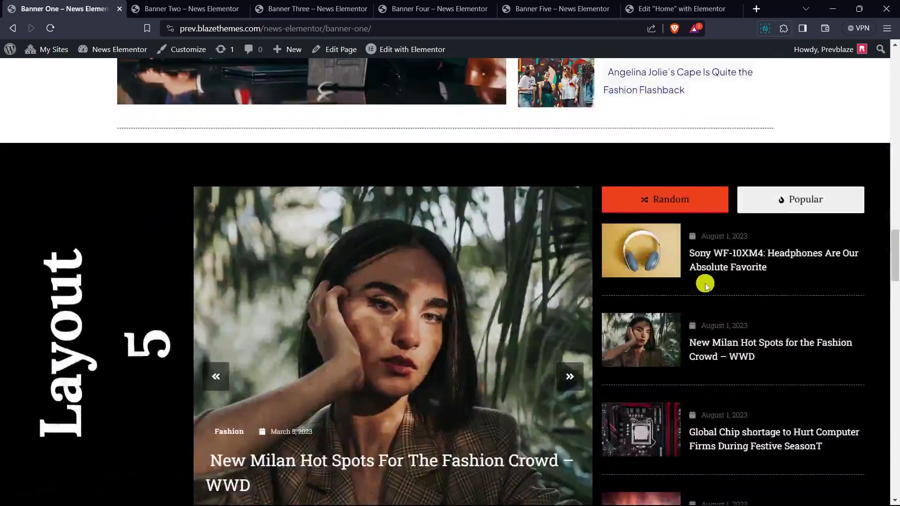
pyautogui.scroll(-4, 732, 265)
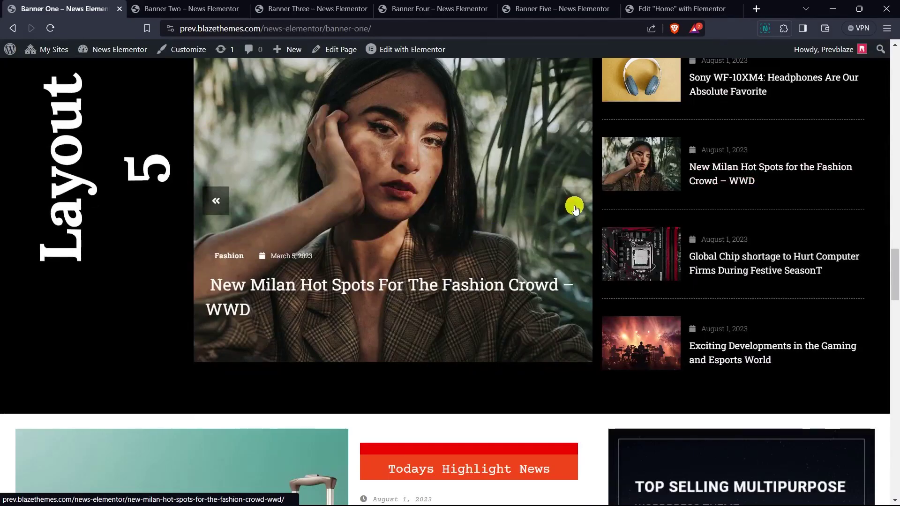
pyautogui.click(573, 202)
# Step: Review the remaining Banner One layouts from the Todays Highlight News banner through to the Trending News banner
pyautogui.scroll(-7, 609, 207)
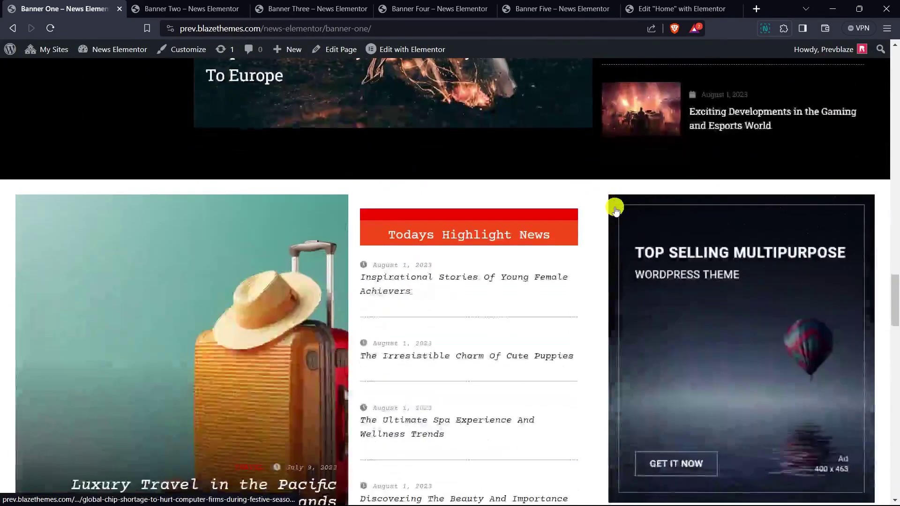
pyautogui.scroll(-7, 551, 215)
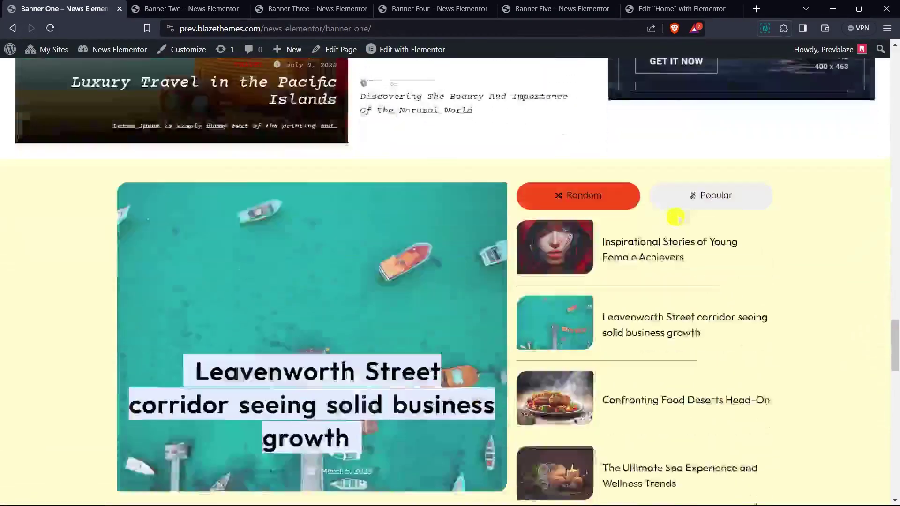
pyautogui.scroll(-7, 673, 239)
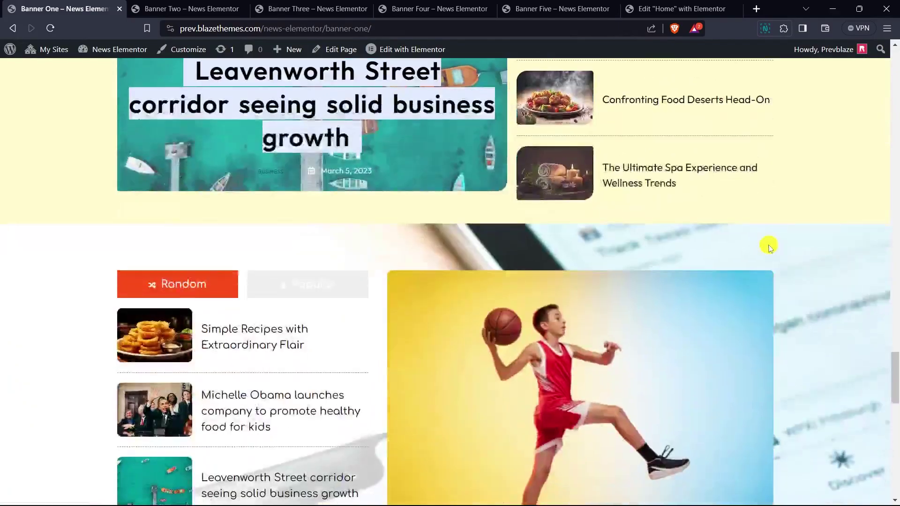
pyautogui.scroll(-7, 564, 266)
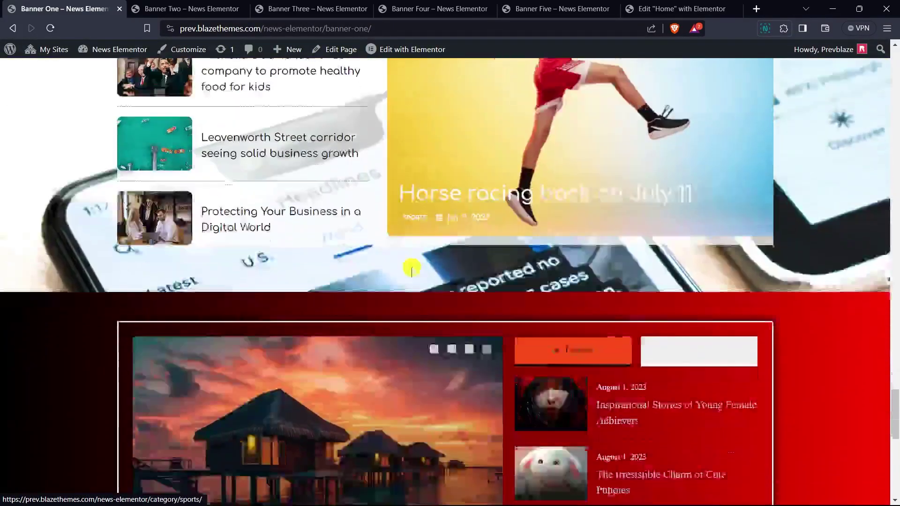
pyautogui.scroll(-7, 626, 282)
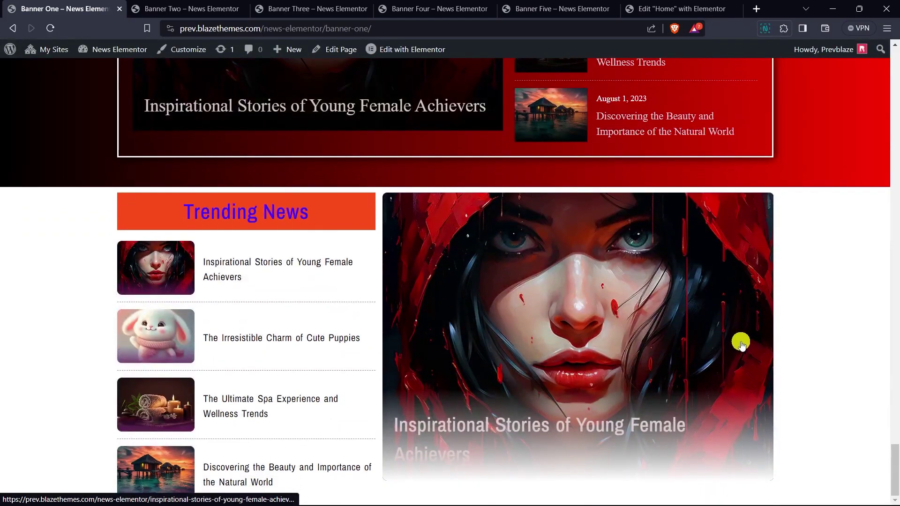
# Step: Open the Banner Two page and advance both the main slider and the Popular Posts carousel in Style One
pyautogui.click(172, 14)
pyautogui.scroll(-3, 820, 195)
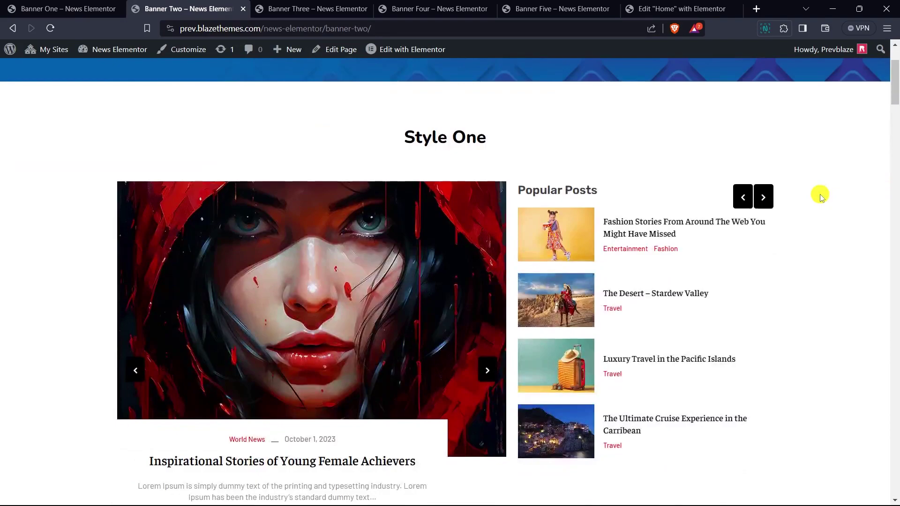
pyautogui.scroll(-1, 830, 199)
pyautogui.click(487, 312)
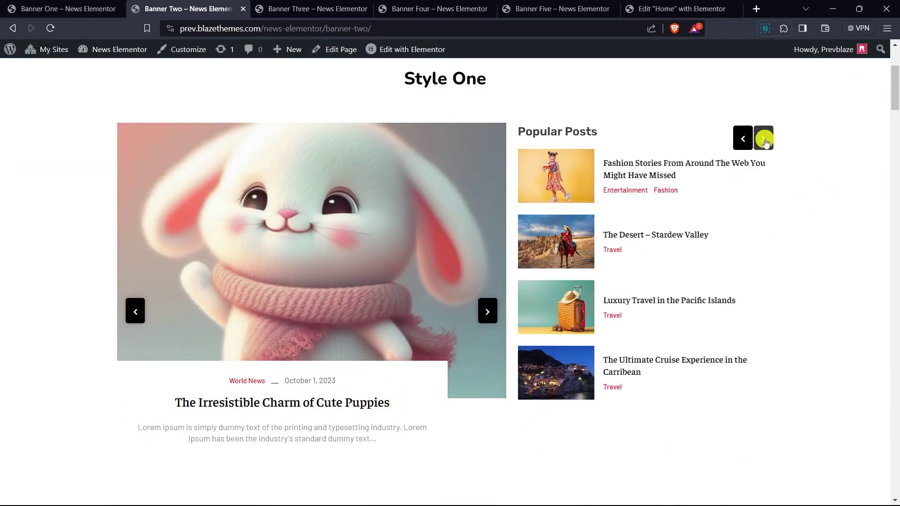
pyautogui.click(764, 139)
pyautogui.click(764, 139)
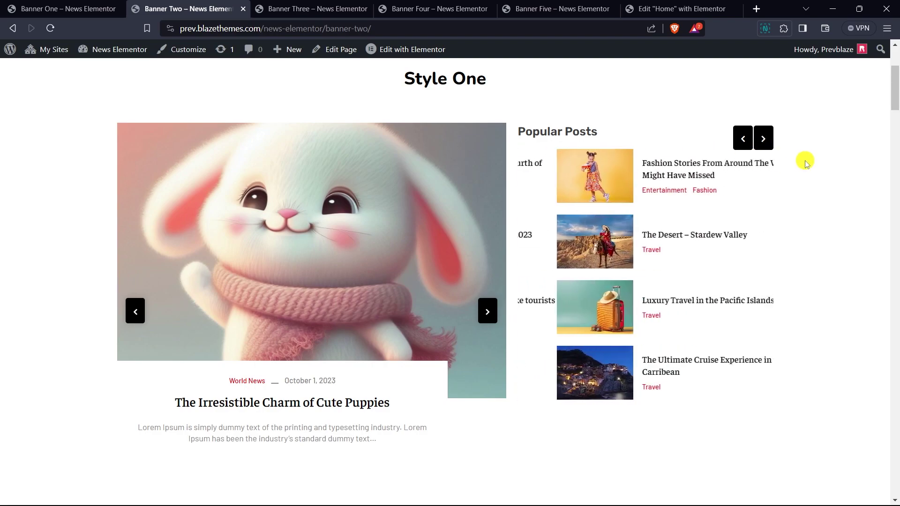
# Step: Try the Popular Posts carousel in Style Two by moving it forward several posts and back again
pyautogui.scroll(-10, 808, 164)
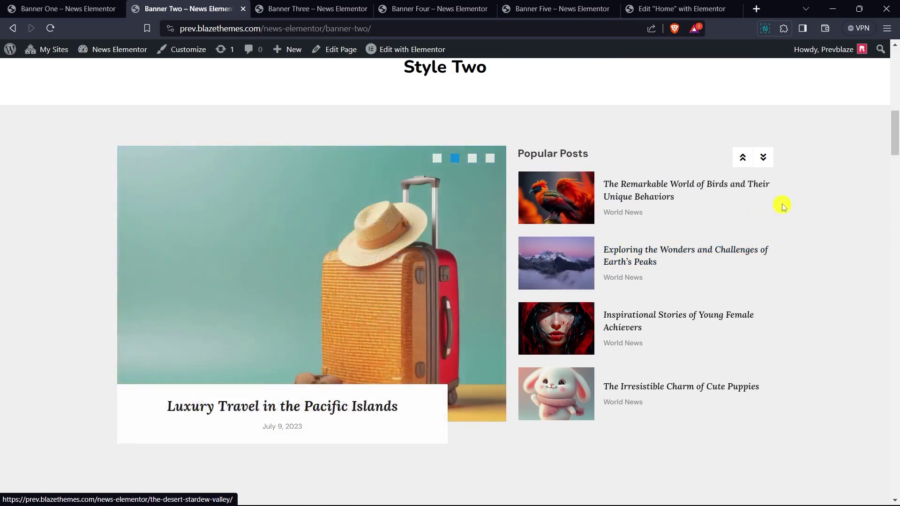
pyautogui.click(764, 161)
pyautogui.click(764, 160)
pyautogui.click(764, 160)
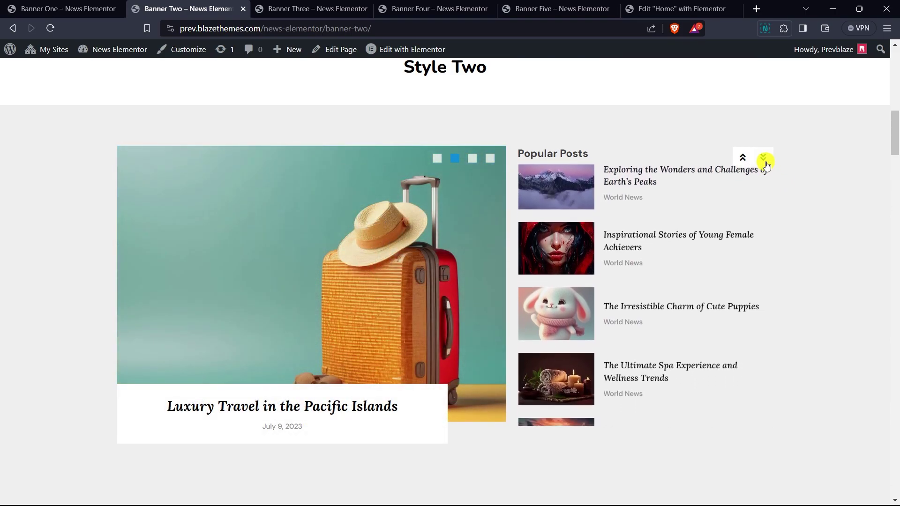
pyautogui.click(743, 158)
pyautogui.click(742, 158)
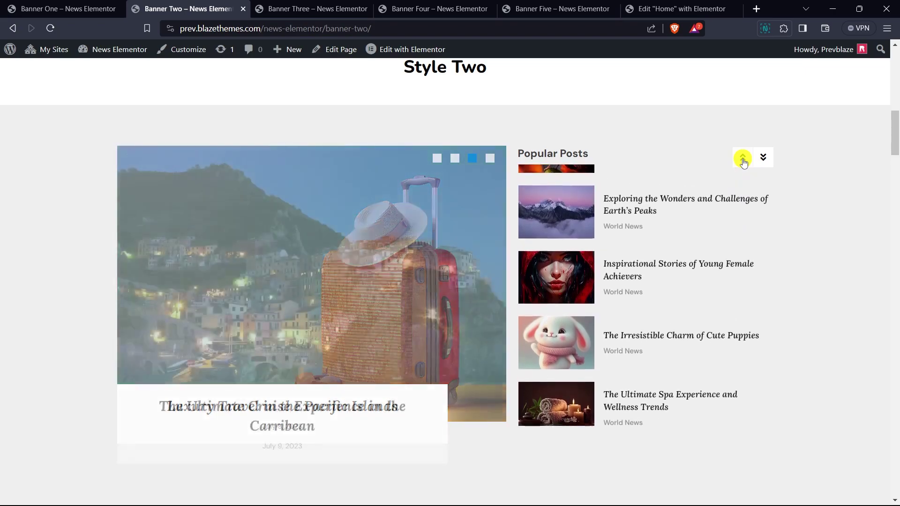
# Step: Advance the main slider twice and the Popular Posts carousel once in Style Three
pyautogui.scroll(-8, 816, 207)
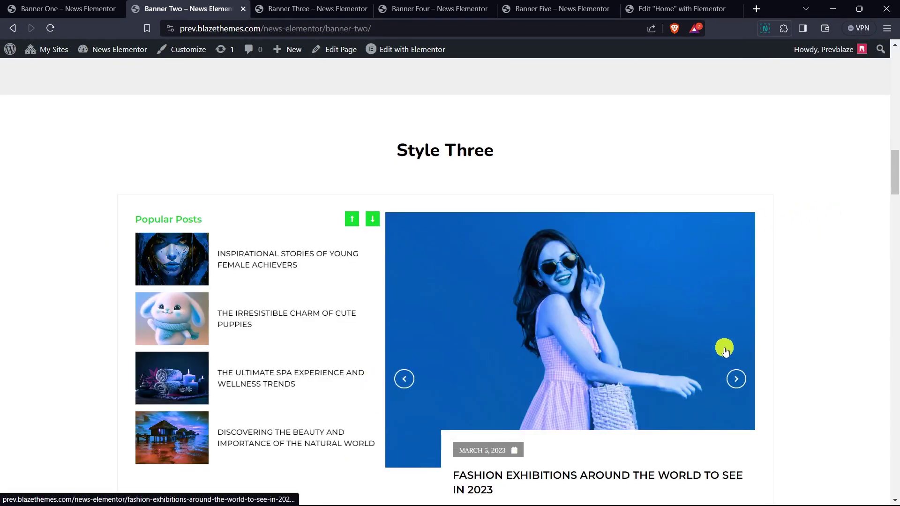
pyautogui.click(739, 381)
pyautogui.click(739, 381)
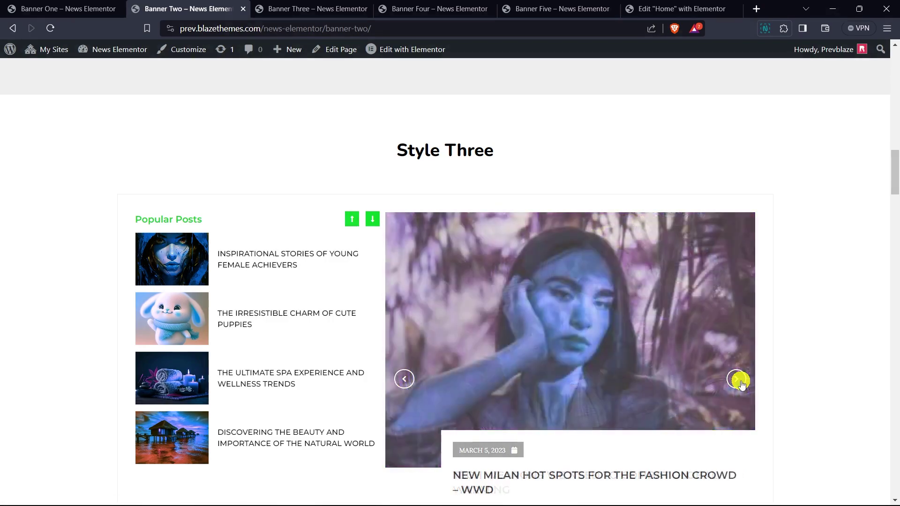
pyautogui.click(373, 219)
# Step: Advance the main slider by two slides and the Popular Posts carousel by one in Style Four
pyautogui.scroll(-5, 408, 228)
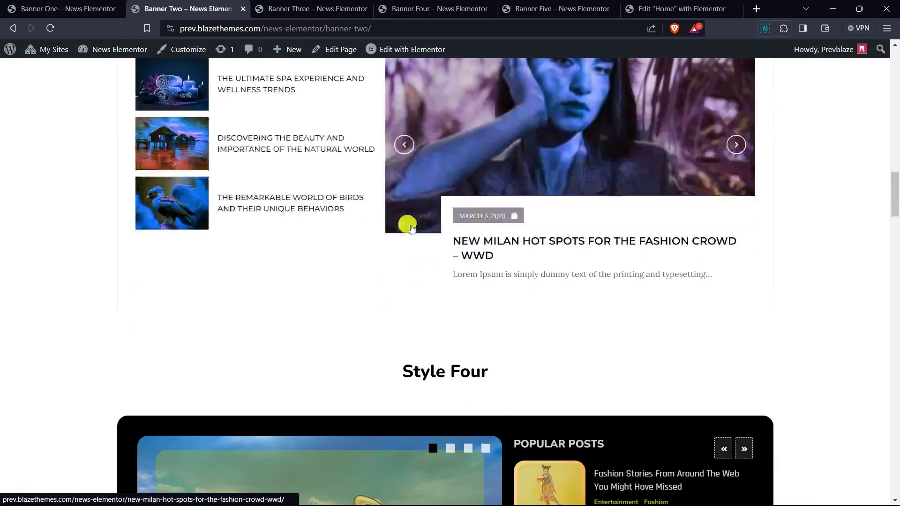
pyautogui.scroll(-5, 483, 239)
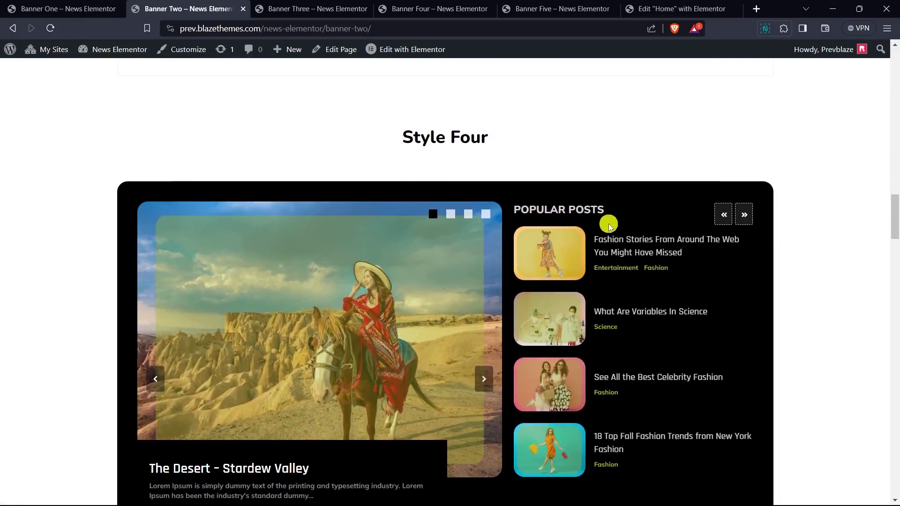
pyautogui.click(484, 379)
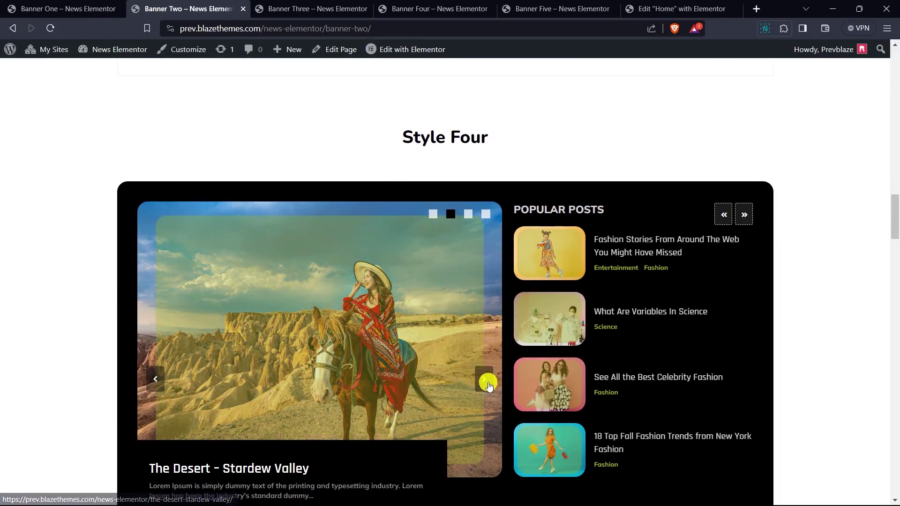
pyautogui.click(484, 379)
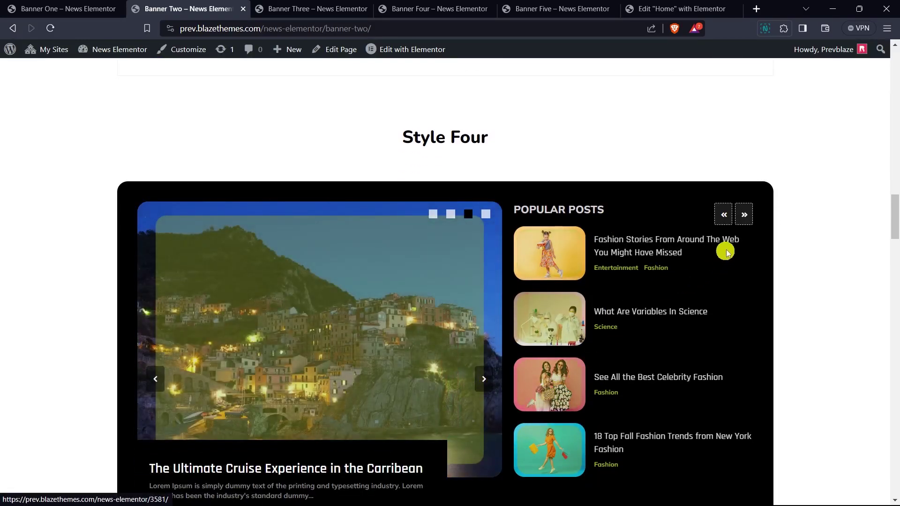
pyautogui.click(744, 214)
# Step: Move the Popular Posts carousel in Style Five forward twice
pyautogui.scroll(-3, 750, 213)
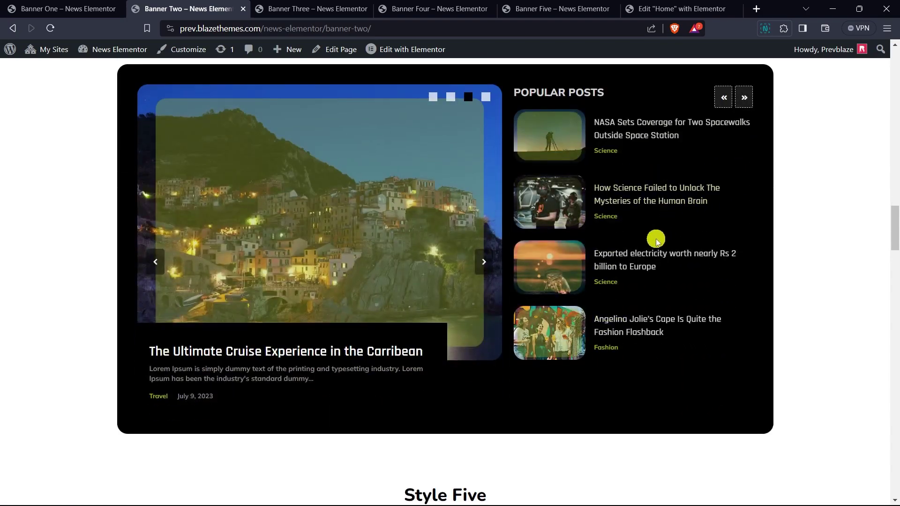
pyautogui.scroll(-9, 656, 239)
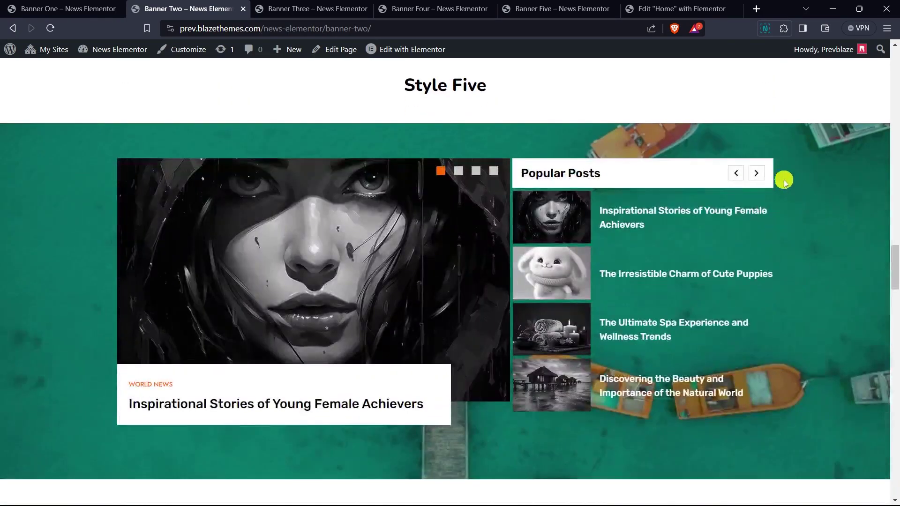
pyautogui.click(756, 174)
pyautogui.click(757, 174)
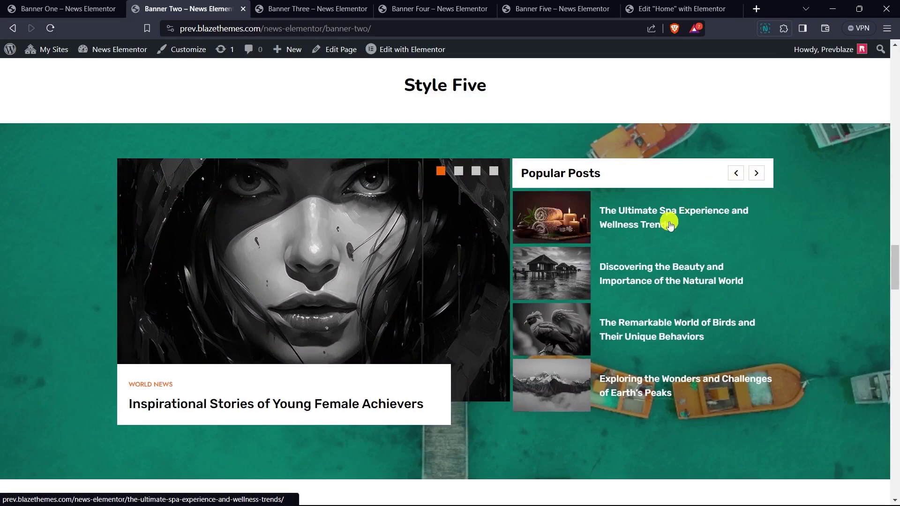
# Step: Advance the main slider in Style Six to its next slide
pyautogui.scroll(-8, 669, 225)
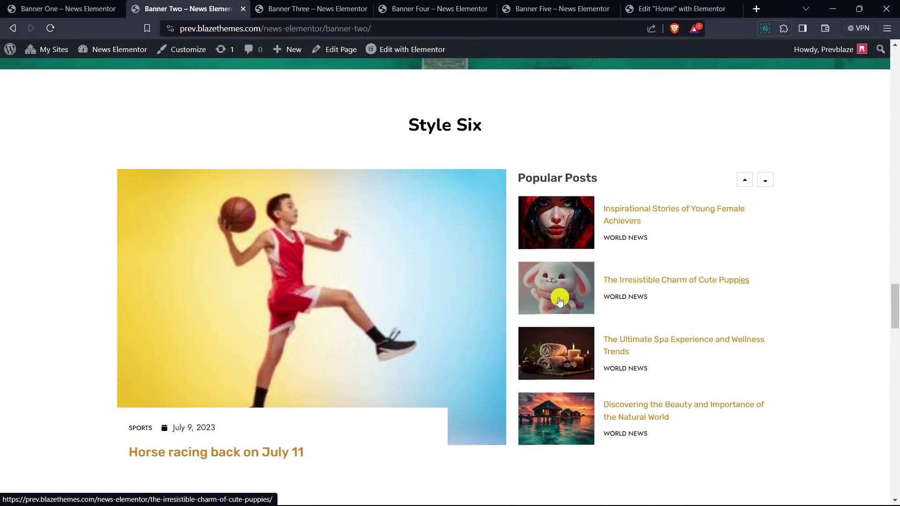
pyautogui.moveTo(381, 314)
pyautogui.click(487, 342)
# Step: Advance the blue banner's slider twice and review the remaining Banner Two layouts through to the Travel Stories banner
pyautogui.scroll(-6, 480, 342)
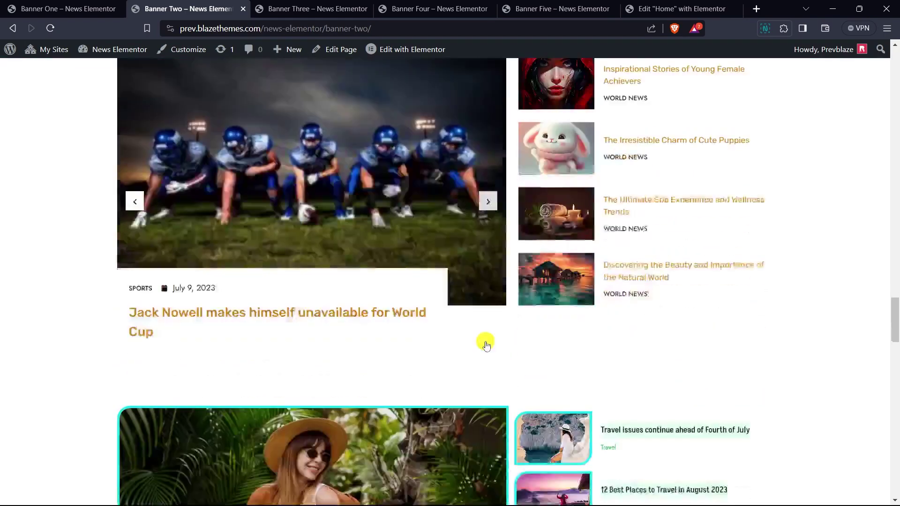
pyautogui.scroll(-12, 581, 349)
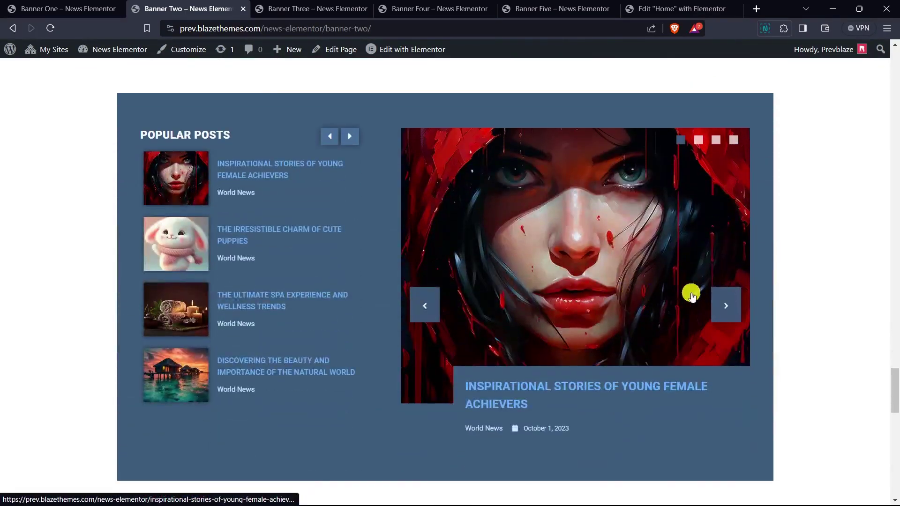
pyautogui.click(726, 299)
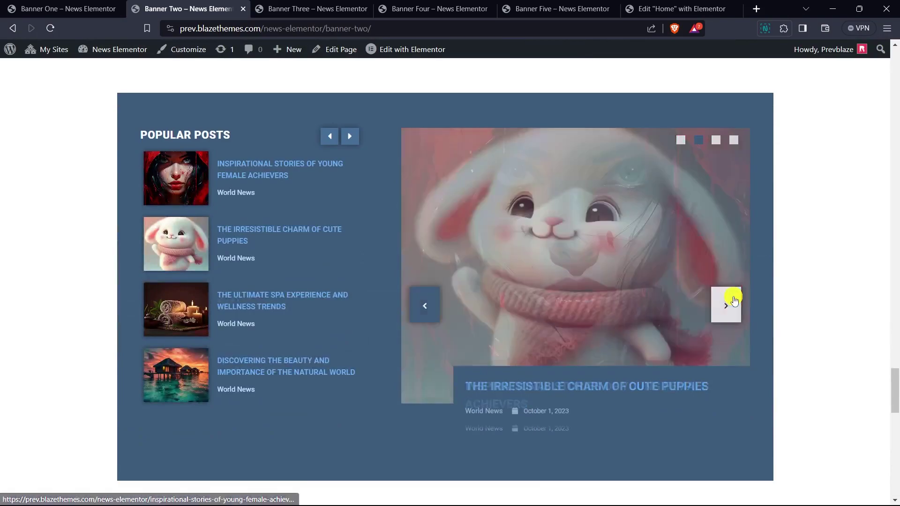
pyautogui.click(730, 310)
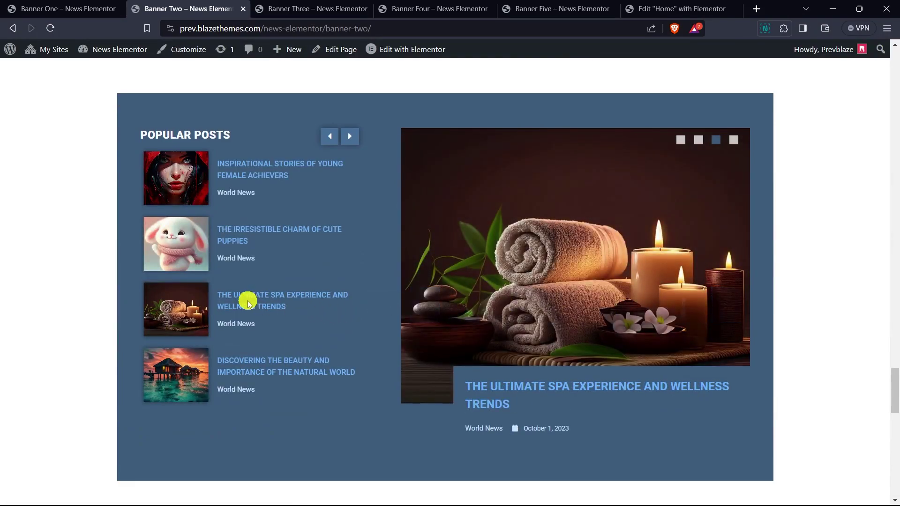
pyautogui.scroll(-5, 701, 248)
pyautogui.scroll(-4, 703, 247)
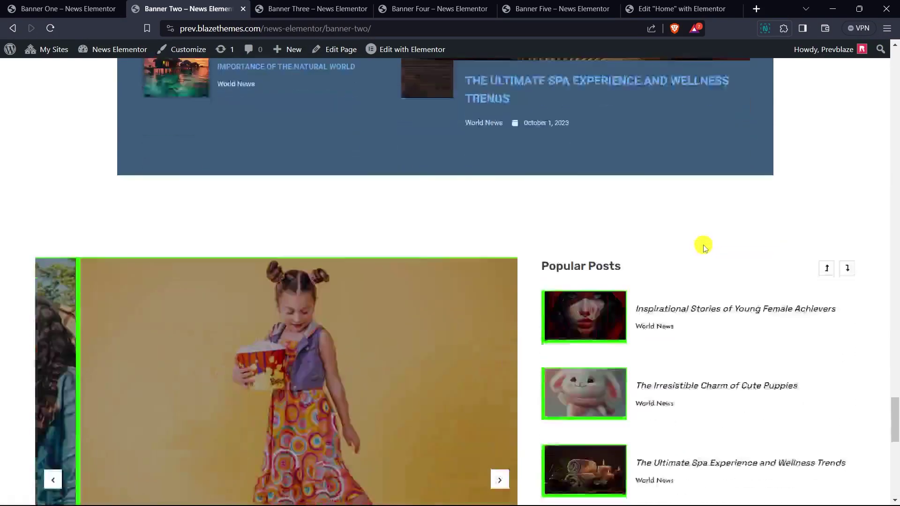
pyautogui.scroll(-10, 665, 224)
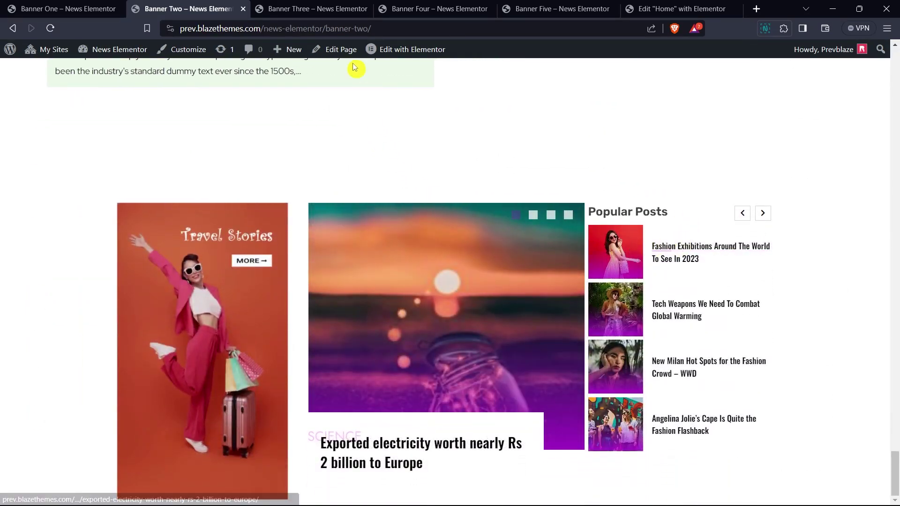
# Step: Open the Banner Three page and view its Style One and Style Two grid layouts
pyautogui.click(322, 6)
pyautogui.scroll(-2, 672, 199)
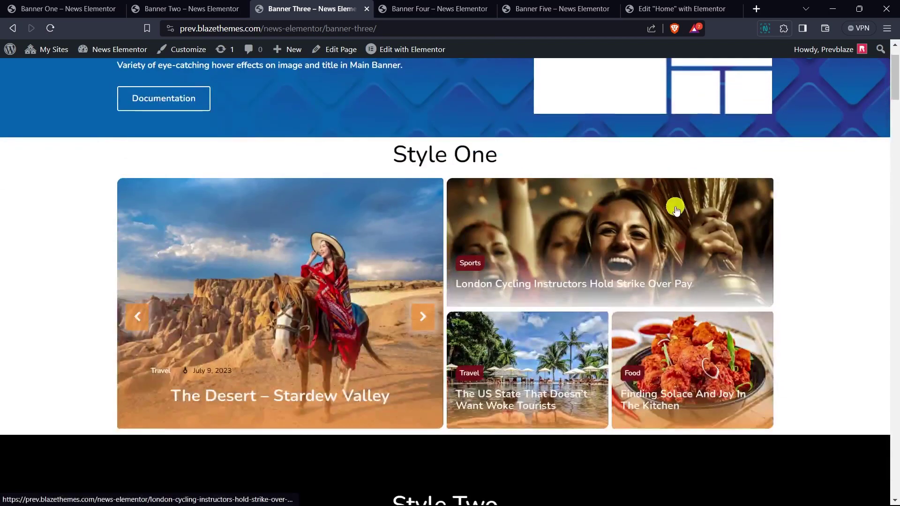
pyautogui.scroll(-5, 726, 272)
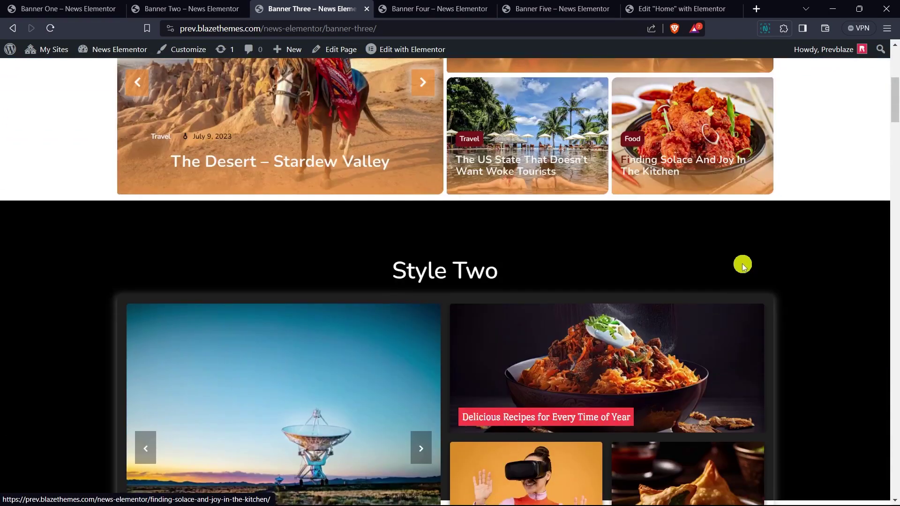
pyautogui.scroll(-2, 749, 257)
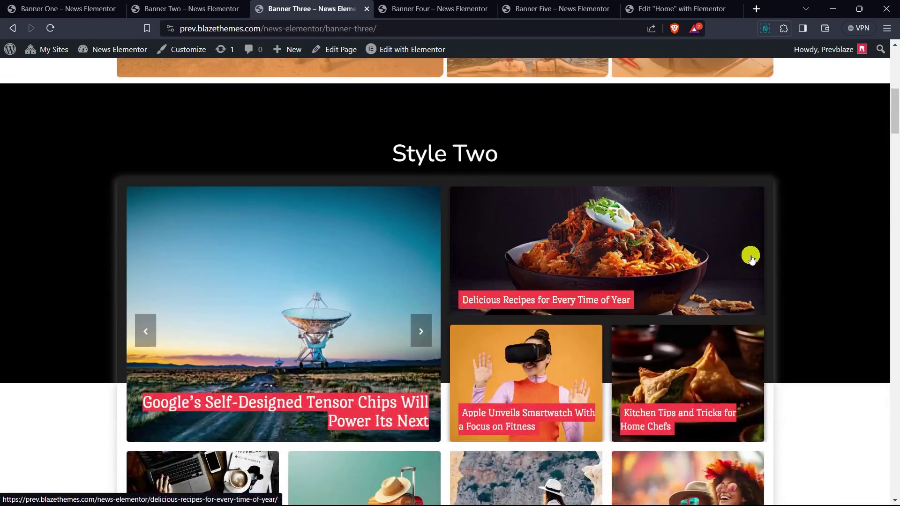
# Step: Advance the main slider in Banner Three's Style Two once and review the layouts through Style Five
pyautogui.click(421, 271)
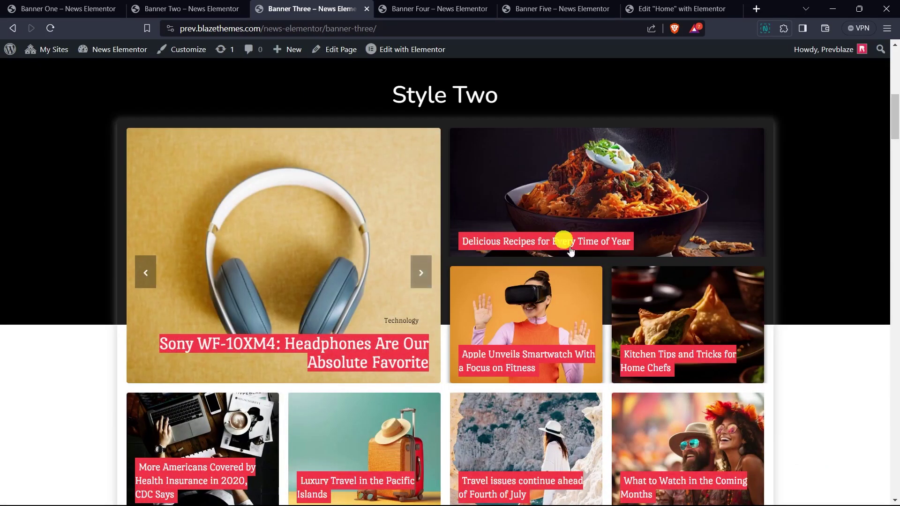
pyautogui.scroll(-12, 768, 297)
pyautogui.scroll(-3, 697, 260)
pyautogui.scroll(-9, 776, 335)
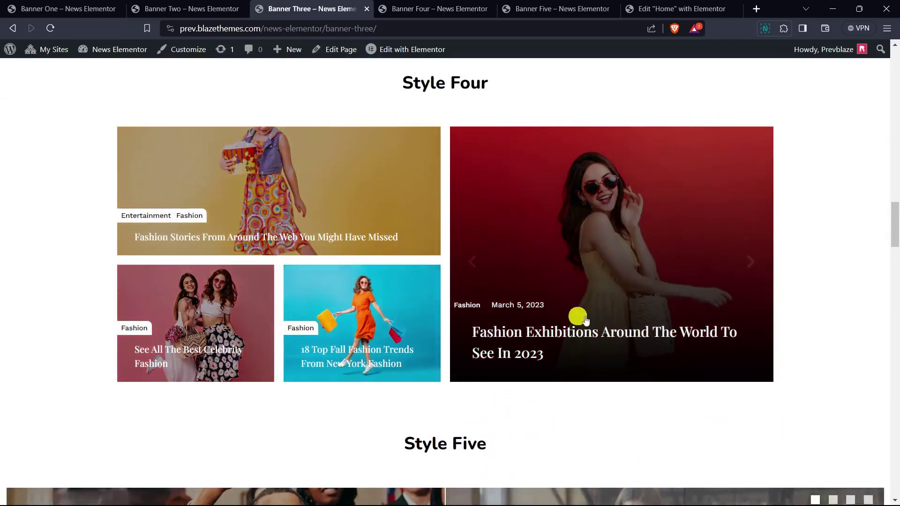
pyautogui.scroll(-9, 709, 287)
pyautogui.scroll(-3, 813, 305)
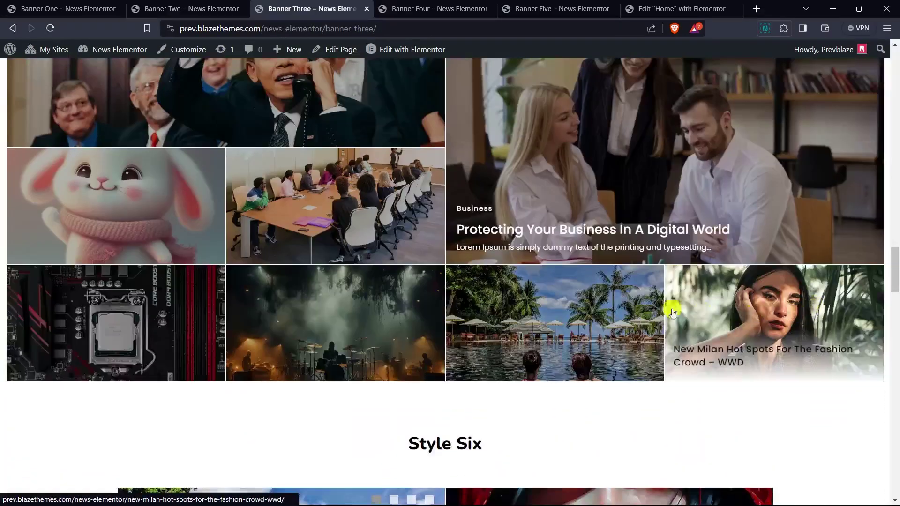
pyautogui.scroll(4, 141, 243)
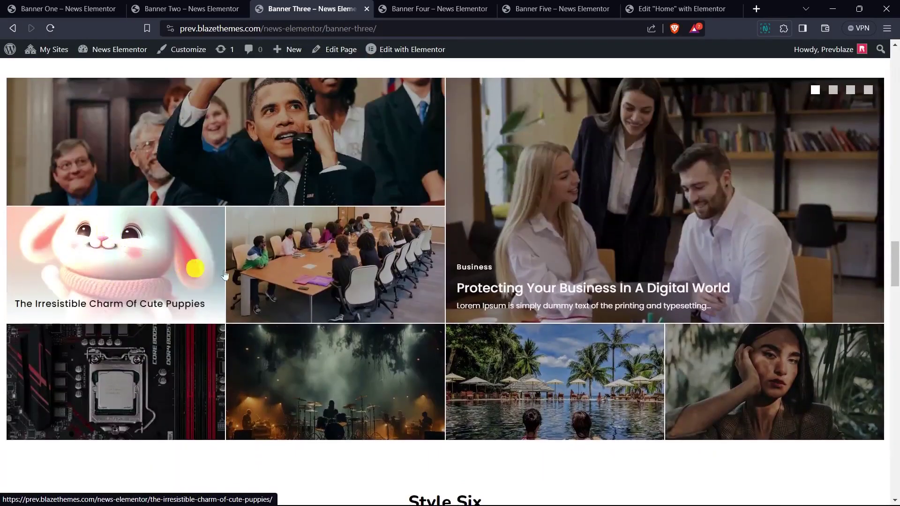
# Step: Review the Style Six through Style Ten layouts on the Banner Three page
pyautogui.scroll(-3, 703, 263)
pyautogui.scroll(-5, 787, 281)
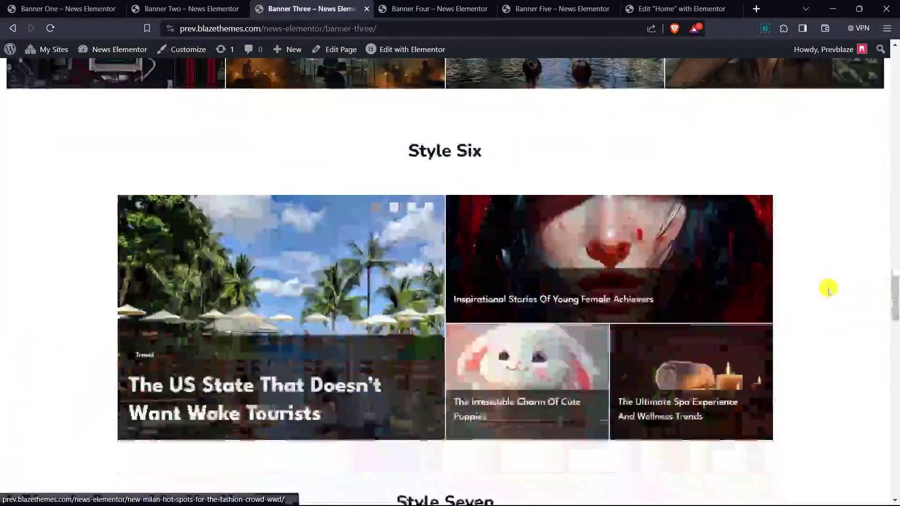
pyautogui.scroll(-2, 703, 267)
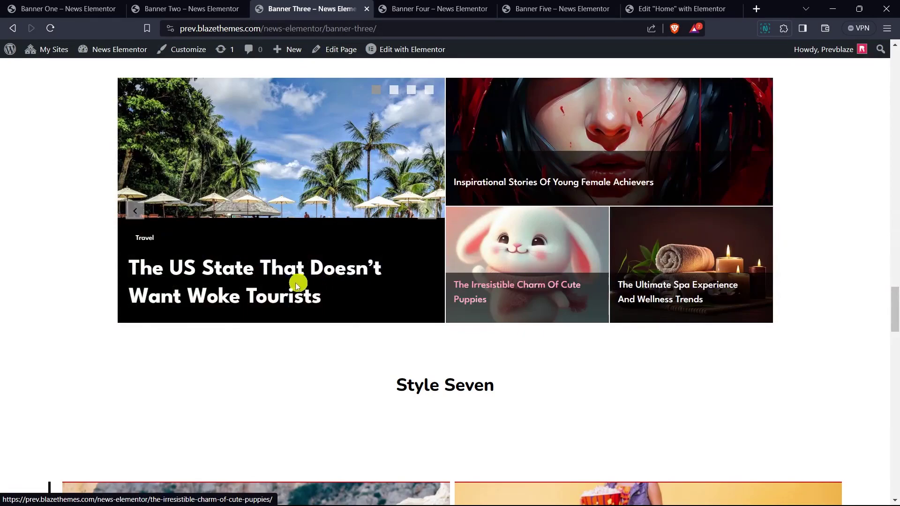
pyautogui.scroll(-7, 694, 262)
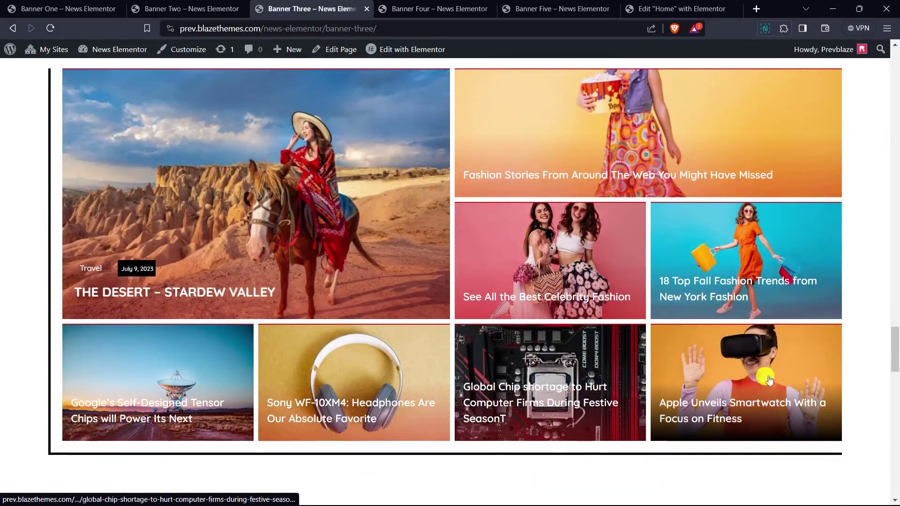
pyautogui.scroll(-4, 762, 323)
pyautogui.scroll(-8, 762, 324)
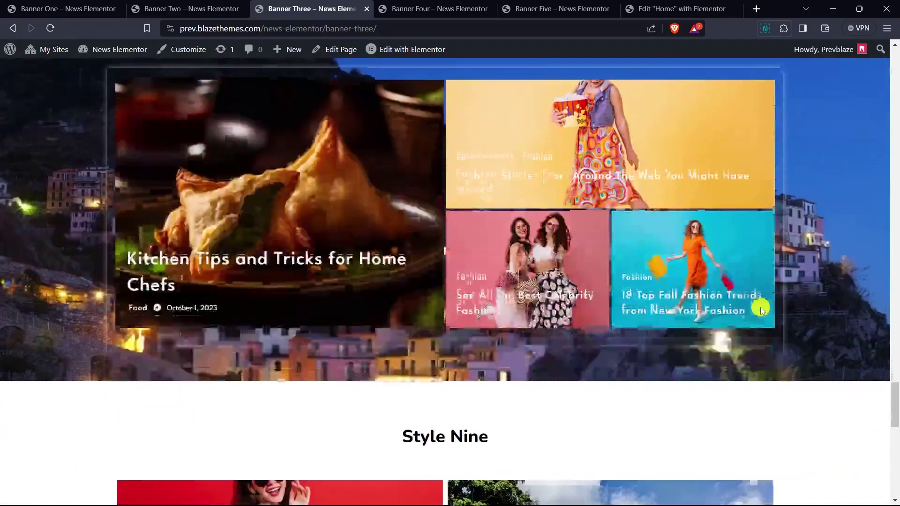
pyautogui.scroll(-7, 698, 284)
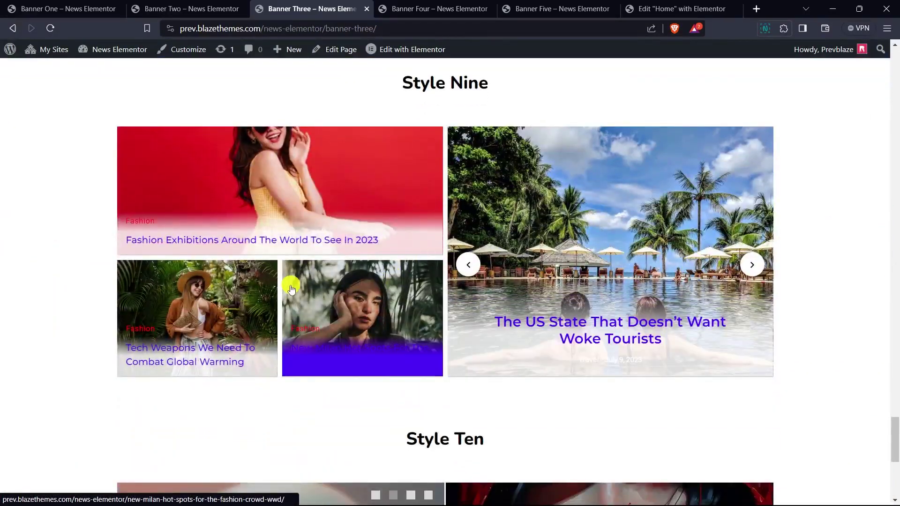
pyautogui.scroll(-7, 291, 288)
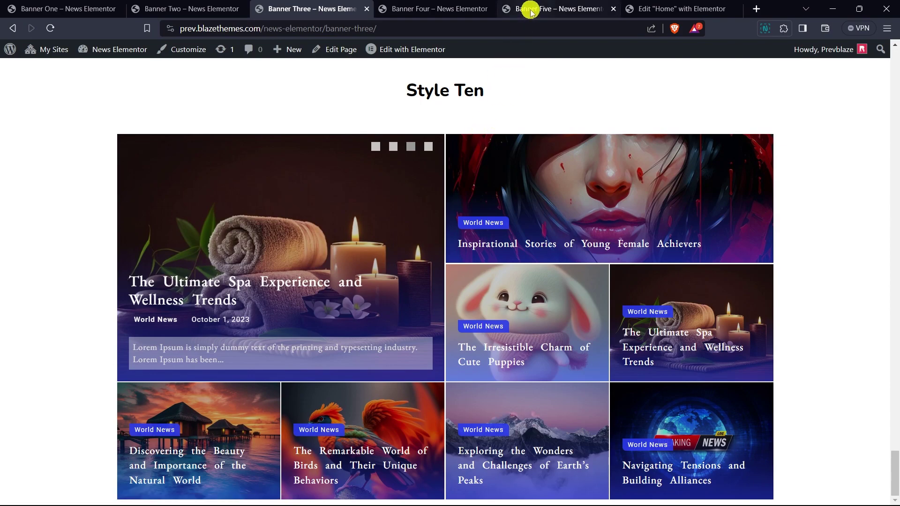
# Step: Open the Banner Four page and view its Style One through Style Four layouts
pyautogui.click(460, 12)
pyautogui.scroll(-4, 702, 176)
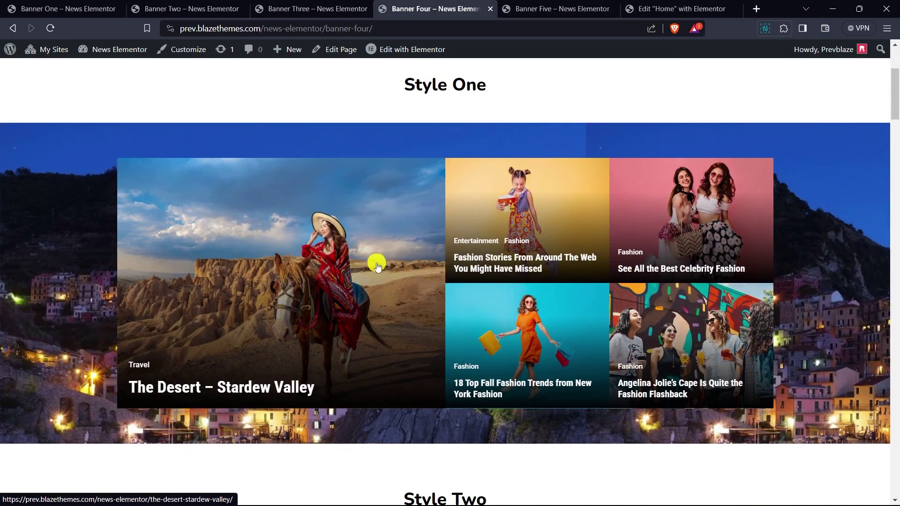
pyautogui.scroll(-9, 387, 265)
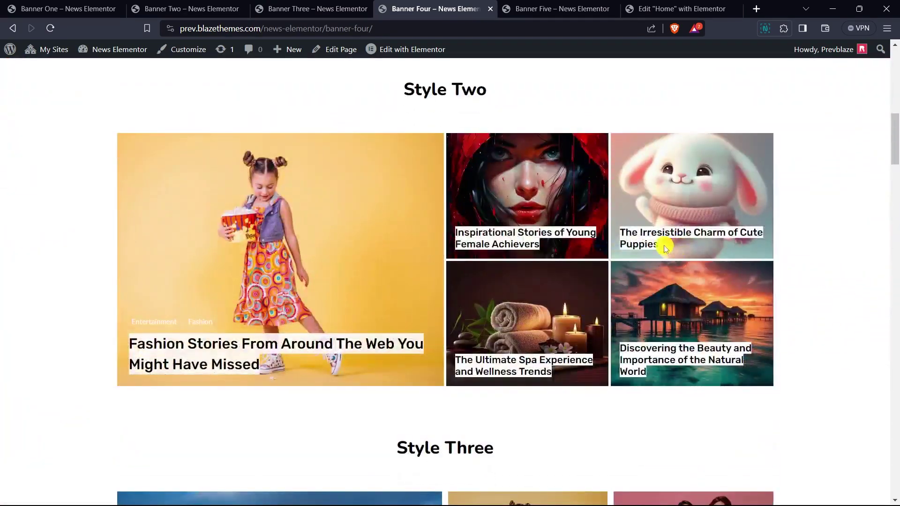
pyautogui.scroll(-10, 509, 240)
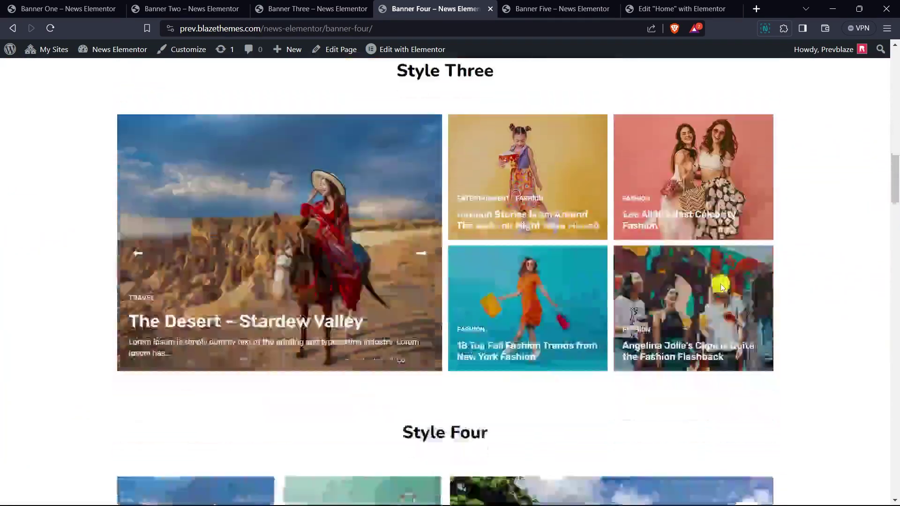
pyautogui.scroll(-5, 720, 286)
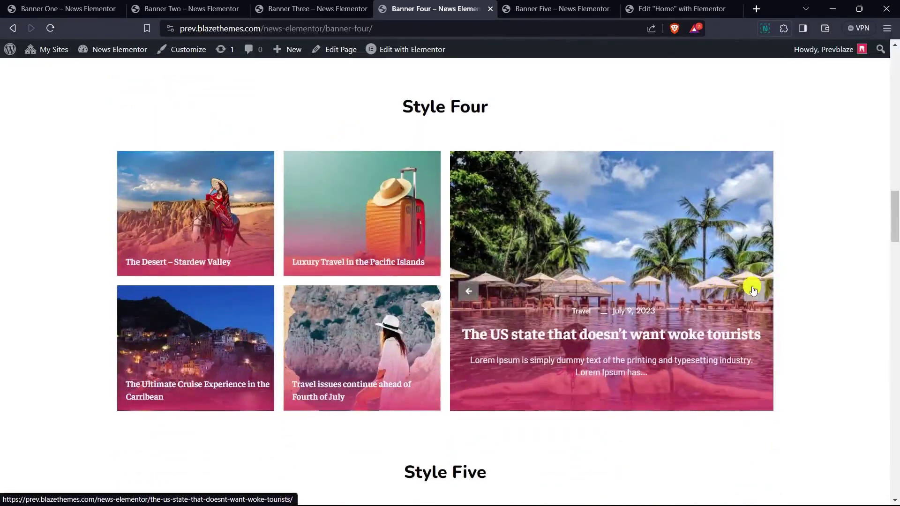
# Step: Advance the Style Four slider twice and review Banner Four's layouts through Style Seven
pyautogui.click(753, 290)
pyautogui.click(753, 290)
pyautogui.scroll(-4, 614, 258)
pyautogui.scroll(-6, 612, 257)
pyautogui.scroll(-12, 317, 310)
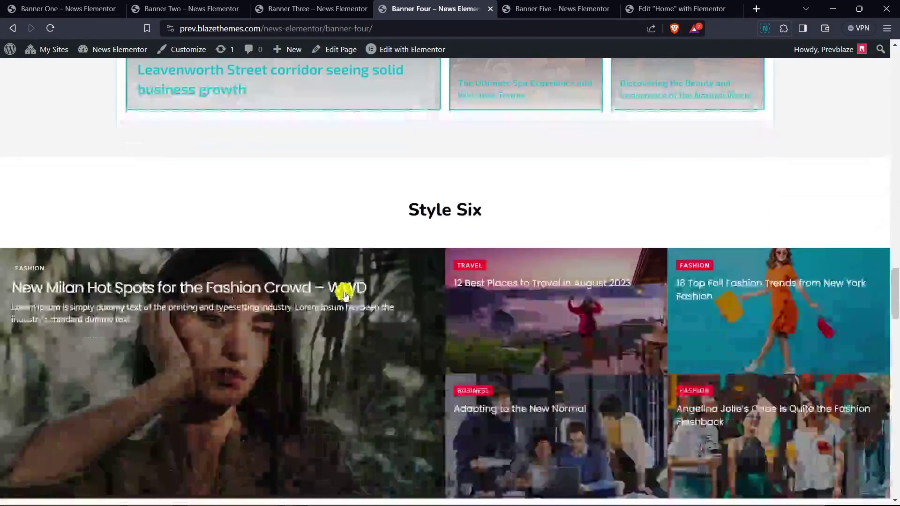
pyautogui.scroll(-3, 647, 284)
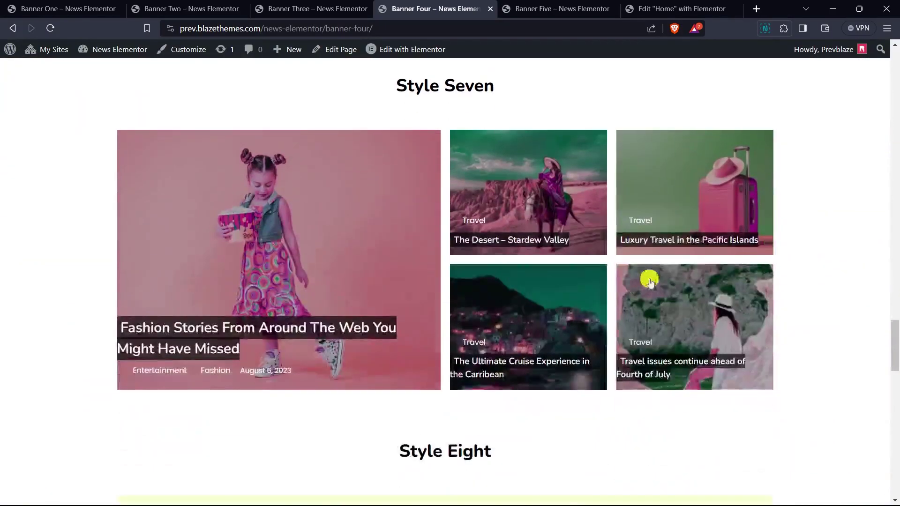
# Step: Review Banner Four's Style Eight through Style Ten layouts and advance the Style Ten slider once
pyautogui.scroll(-7, 681, 289)
pyautogui.scroll(-3, 679, 313)
pyautogui.scroll(-8, 679, 313)
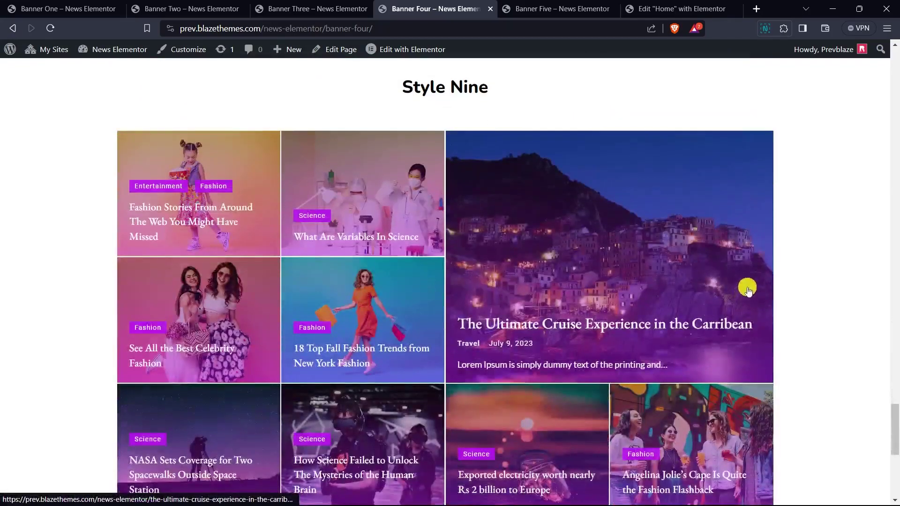
pyautogui.scroll(-7, 749, 287)
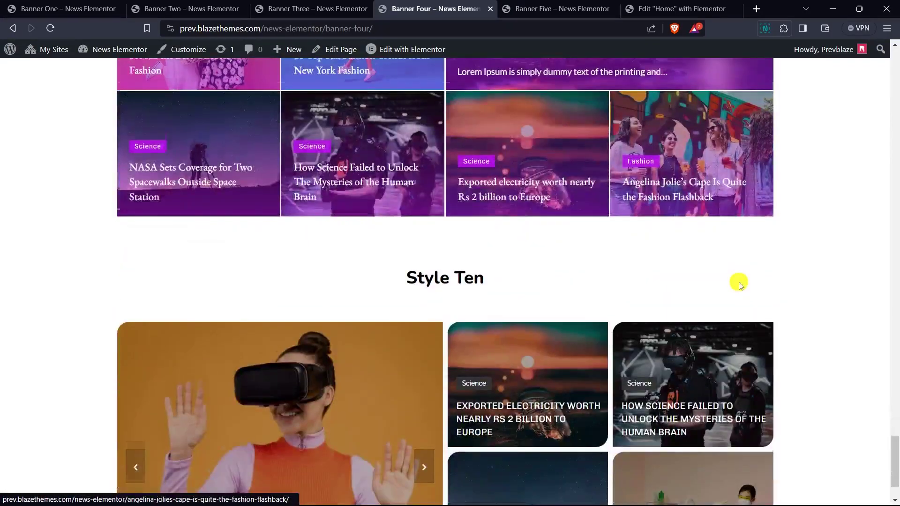
pyautogui.scroll(-2, 731, 288)
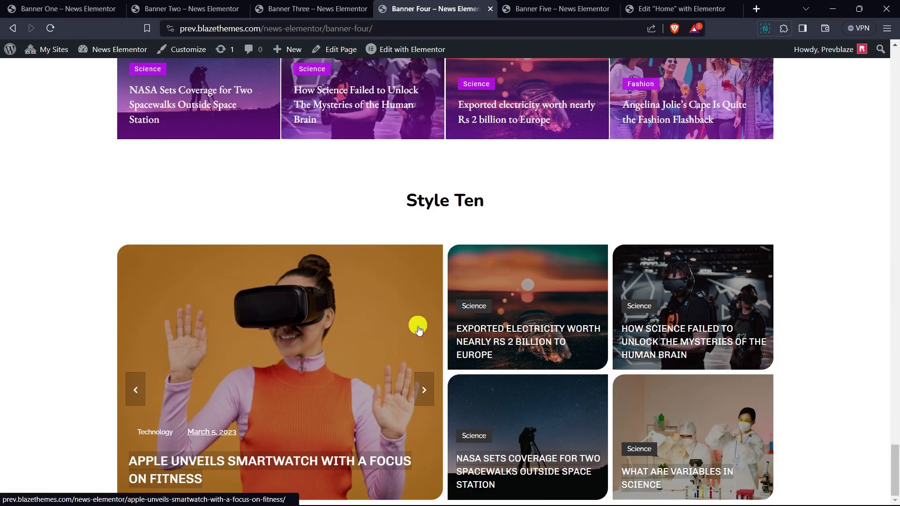
pyautogui.click(420, 389)
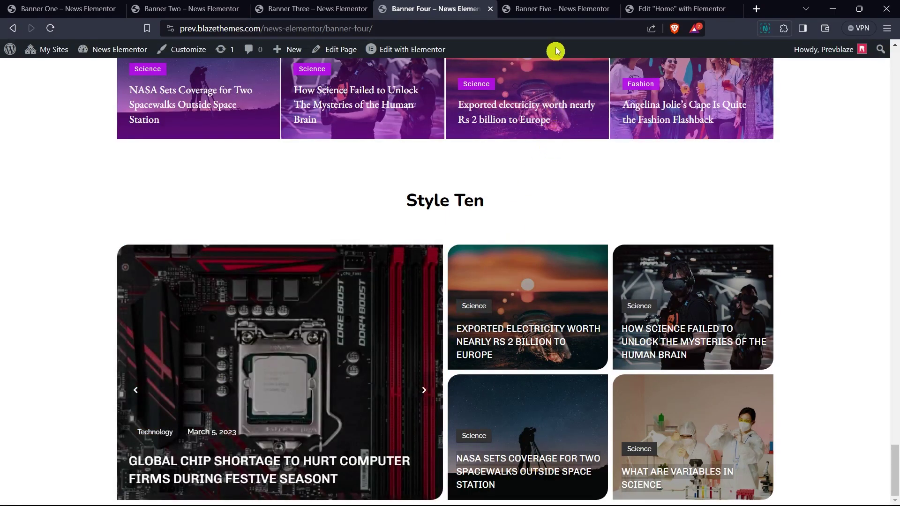
# Step: Open the Banner Five page and view its Style One and Style Two layouts
pyautogui.click(553, 15)
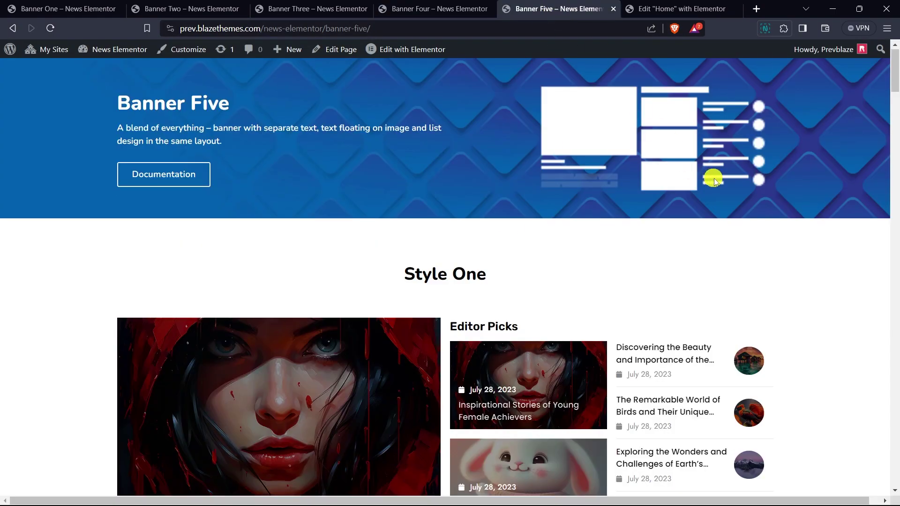
pyautogui.scroll(-4, 717, 181)
pyautogui.scroll(-6, 746, 247)
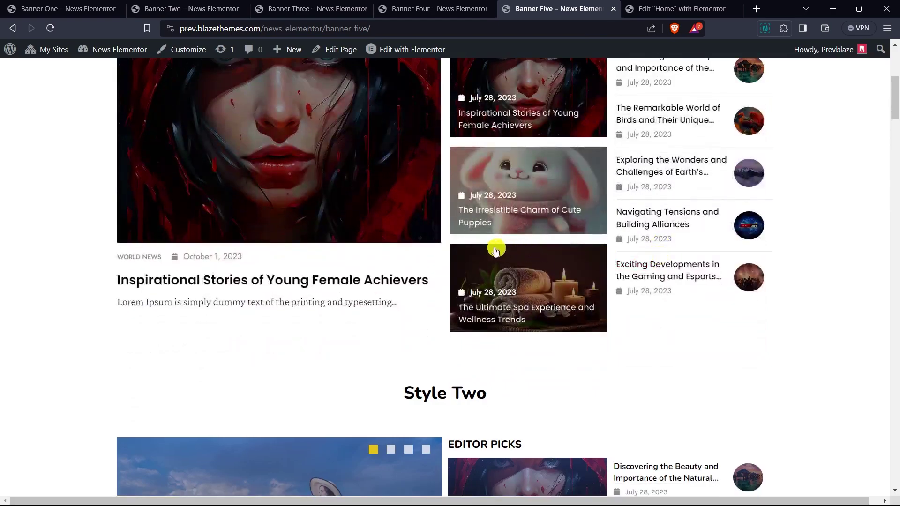
pyautogui.scroll(-2, 425, 276)
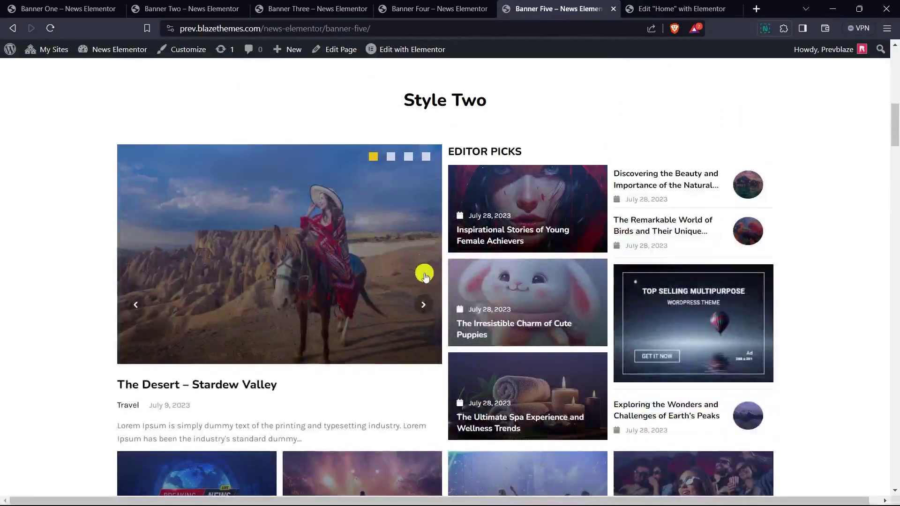
# Step: Advance Banner Five's Style Two slider twice and view the rest of that layout down to its bottom row of posts
pyautogui.click(422, 305)
pyautogui.click(422, 305)
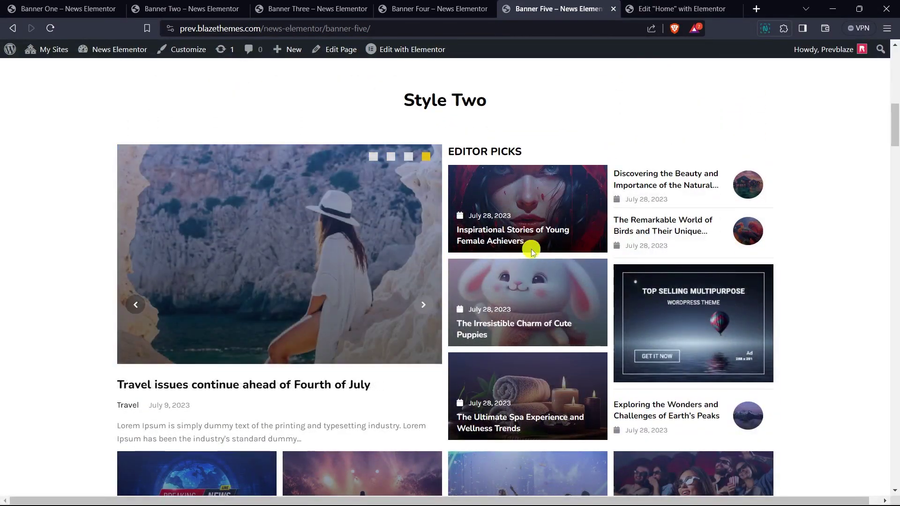
pyautogui.scroll(-2, 540, 220)
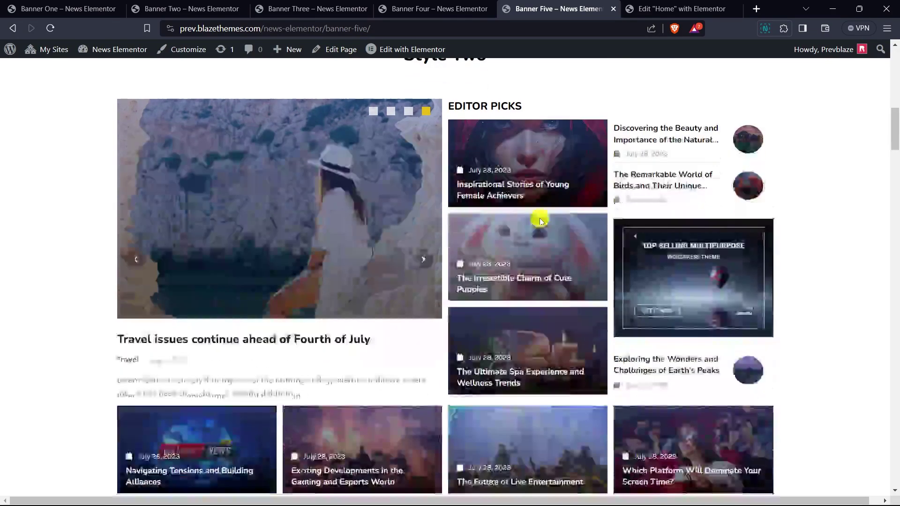
pyautogui.scroll(-2, 540, 220)
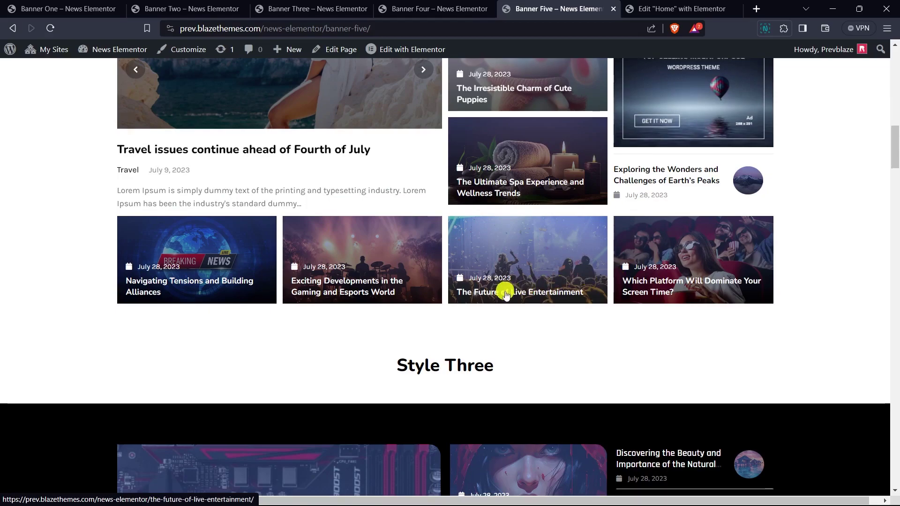
# Step: Review the dark Style Three layout and the Style Four layout with the Popular list on the Banner Five page
pyautogui.scroll(-3, 507, 293)
pyautogui.scroll(-1, 679, 292)
pyautogui.scroll(-1, 714, 342)
pyautogui.scroll(-2, 707, 340)
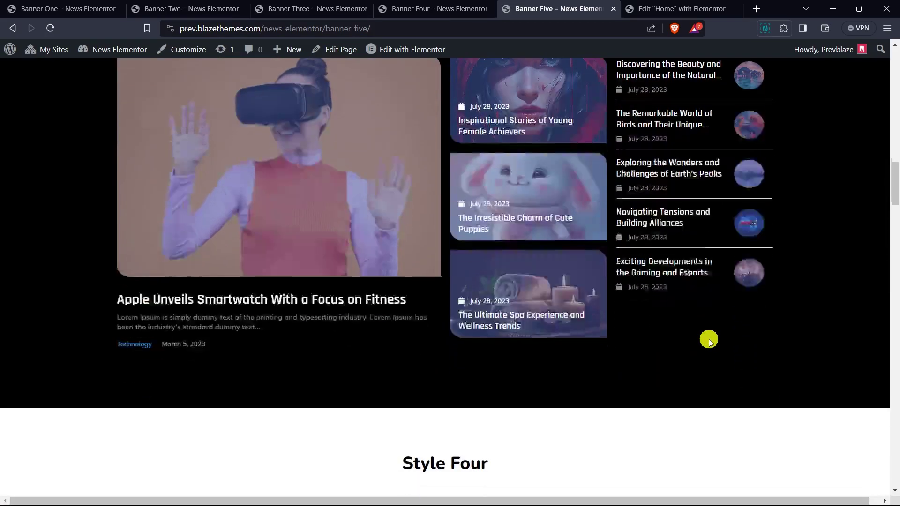
pyautogui.scroll(-6, 614, 244)
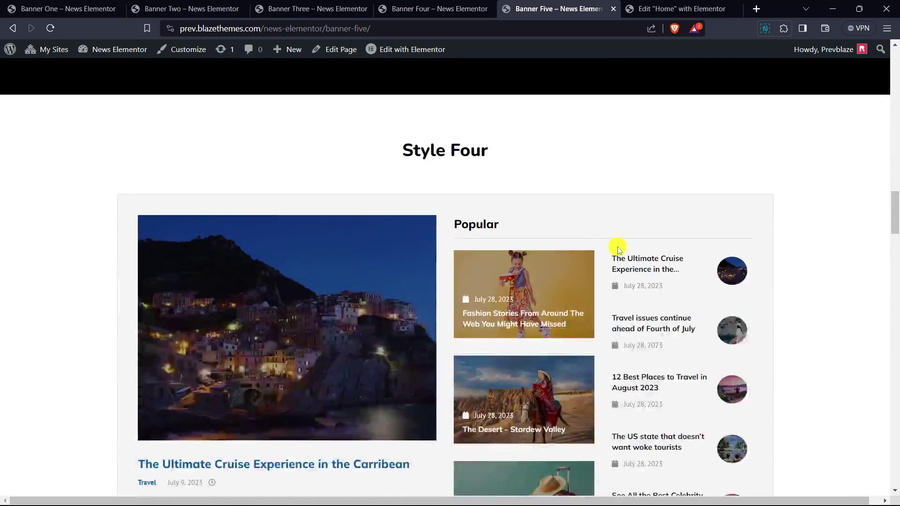
pyautogui.scroll(-2, 609, 259)
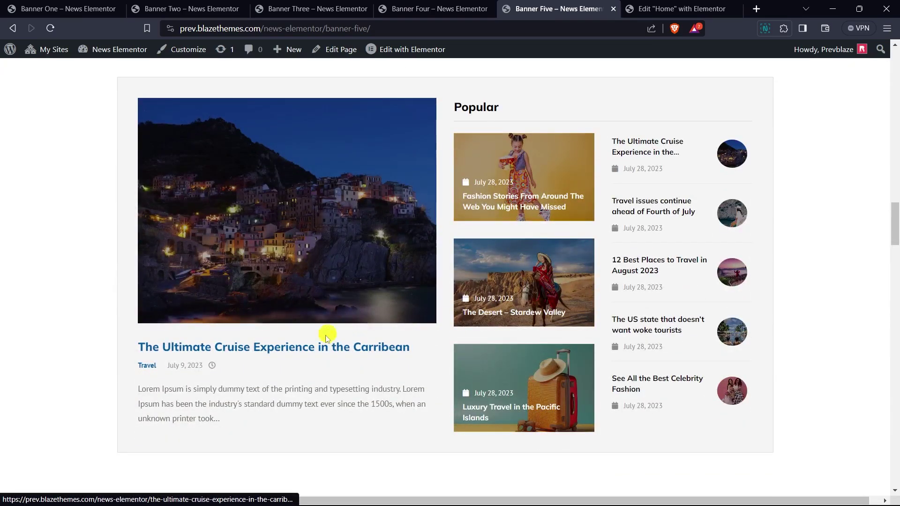
# Step: Review the Style Five through Style Nine layouts on the Banner Five page
pyautogui.scroll(-7, 623, 278)
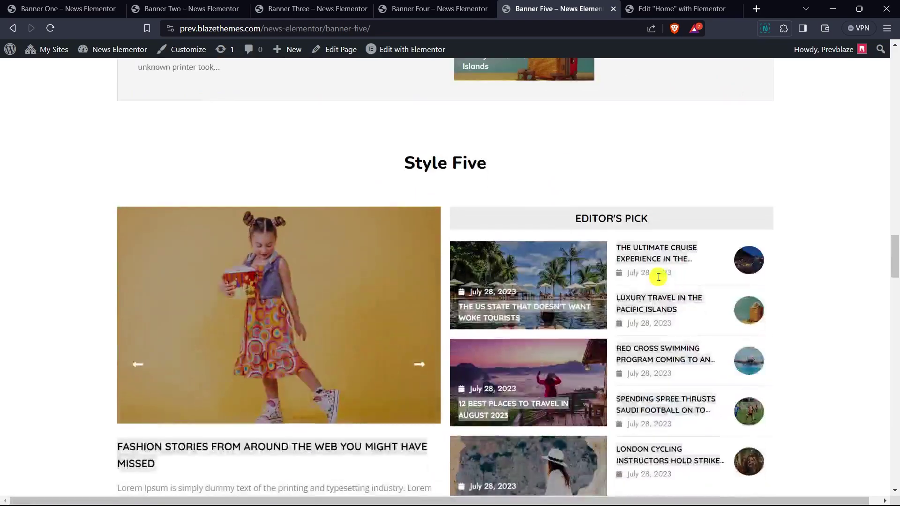
pyautogui.scroll(-9, 650, 265)
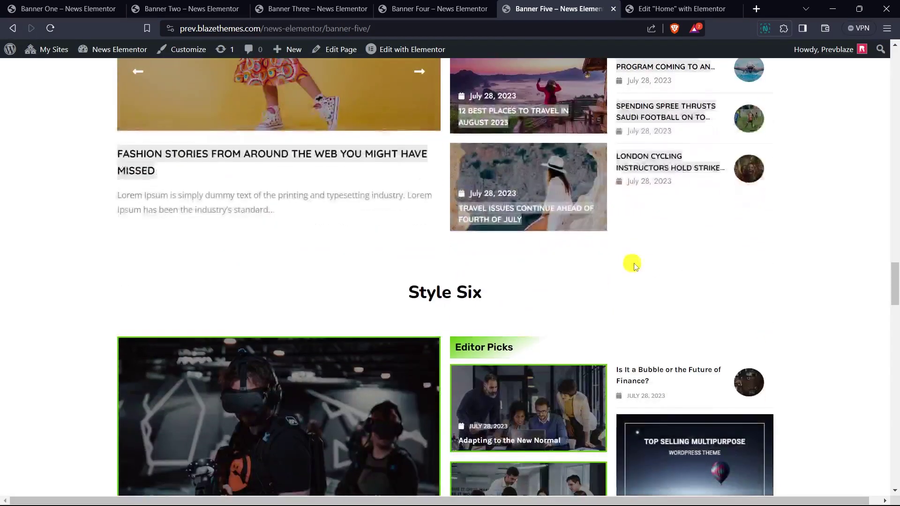
pyautogui.scroll(-5, 691, 281)
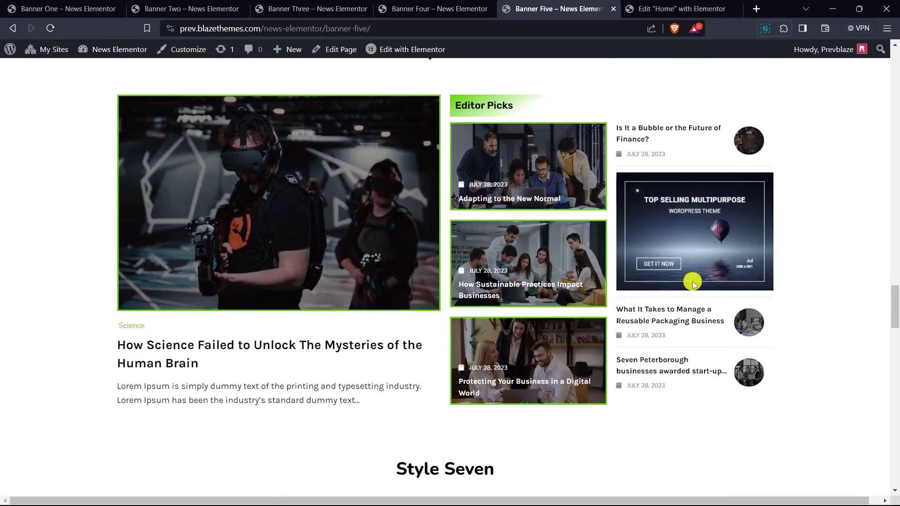
pyautogui.scroll(-6, 693, 283)
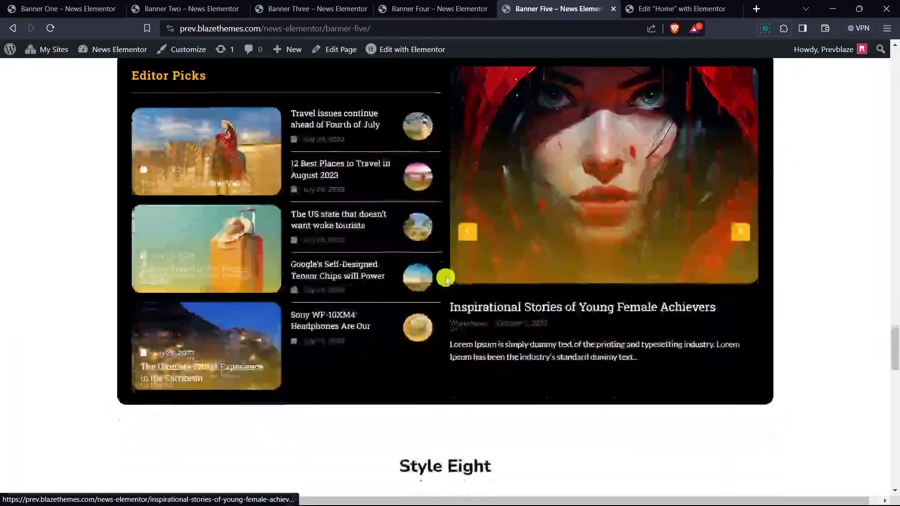
pyautogui.scroll(-9, 580, 283)
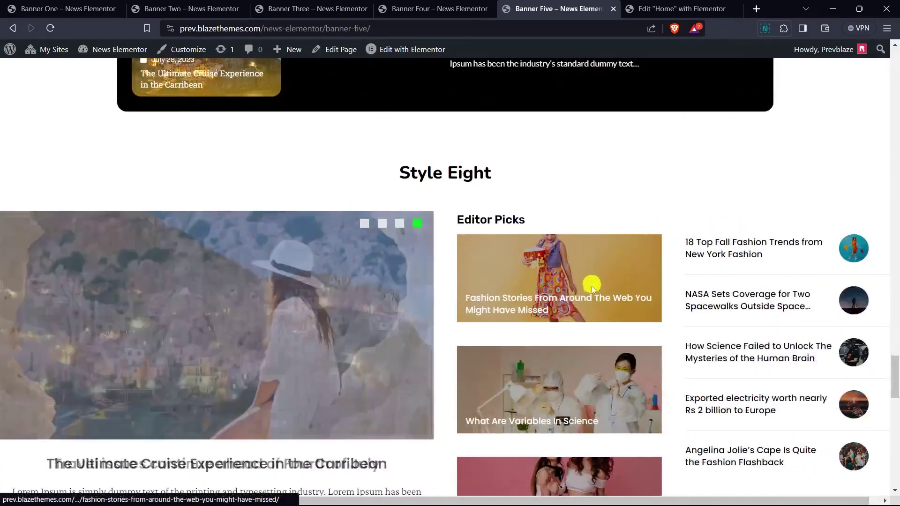
pyautogui.scroll(-7, 727, 295)
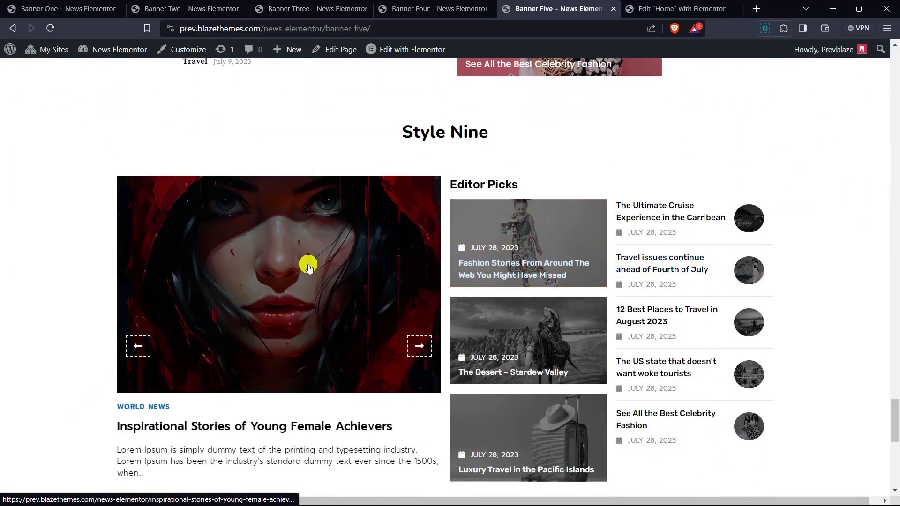
# Step: View the Style Ten layout on the Banner Five page and switch to the Elementor editor of the Home page
pyautogui.scroll(-9, 548, 333)
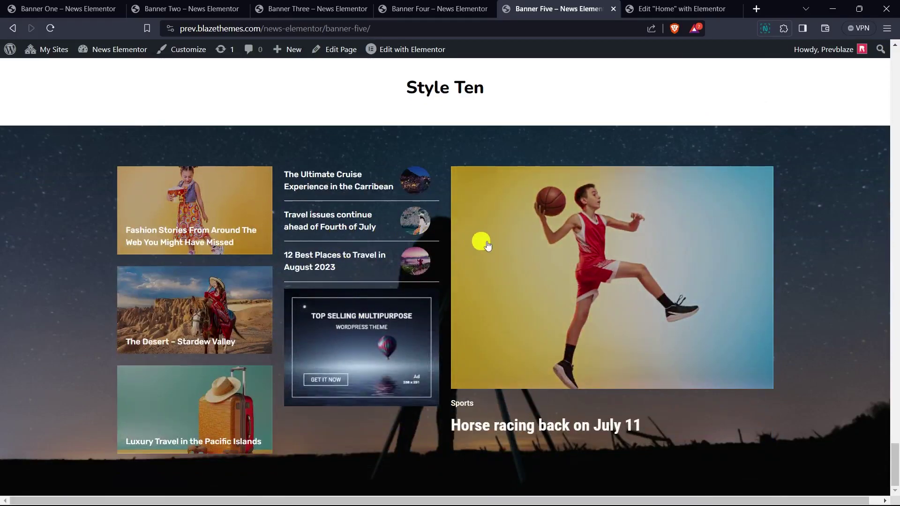
pyautogui.click(651, 9)
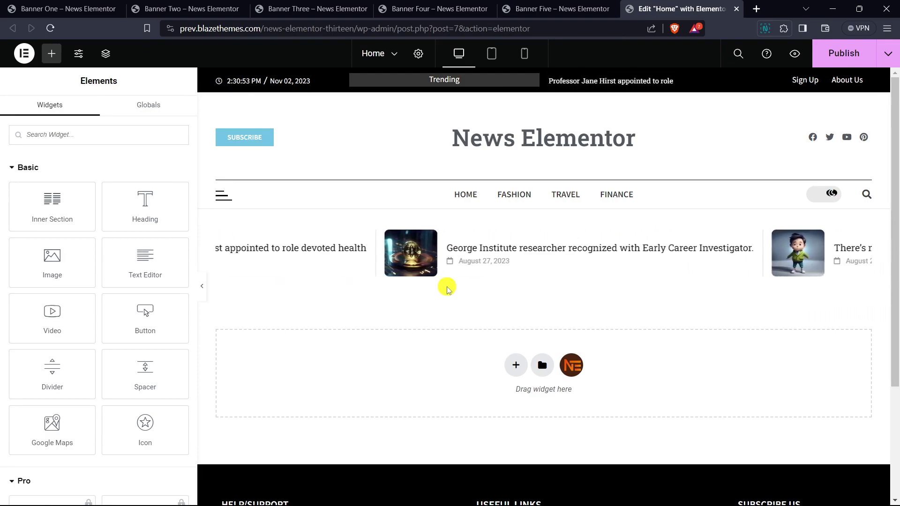
# Step: Find the banner widgets and add Main Banner 1 to the empty area below the news ticker
pyautogui.click(98, 138)
pyautogui.write('banner')
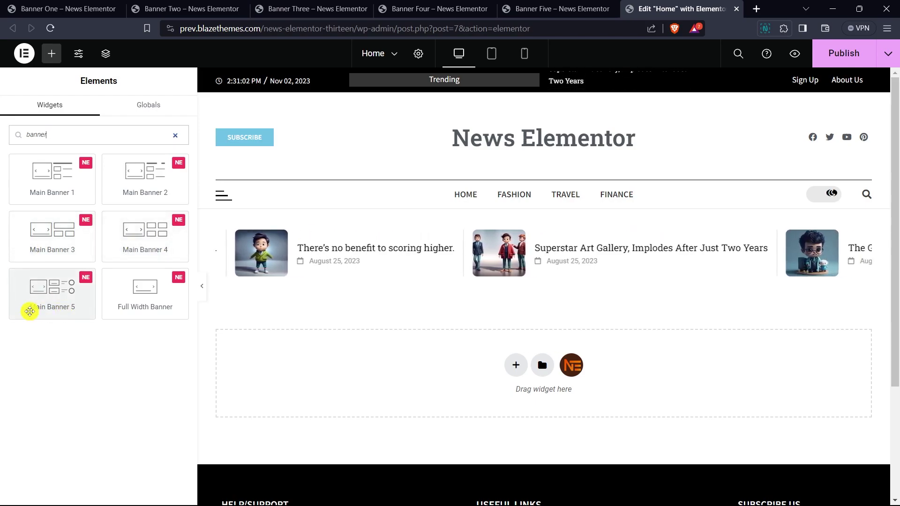
pyautogui.moveTo(250, 316); pyautogui.dragTo(277, 348)
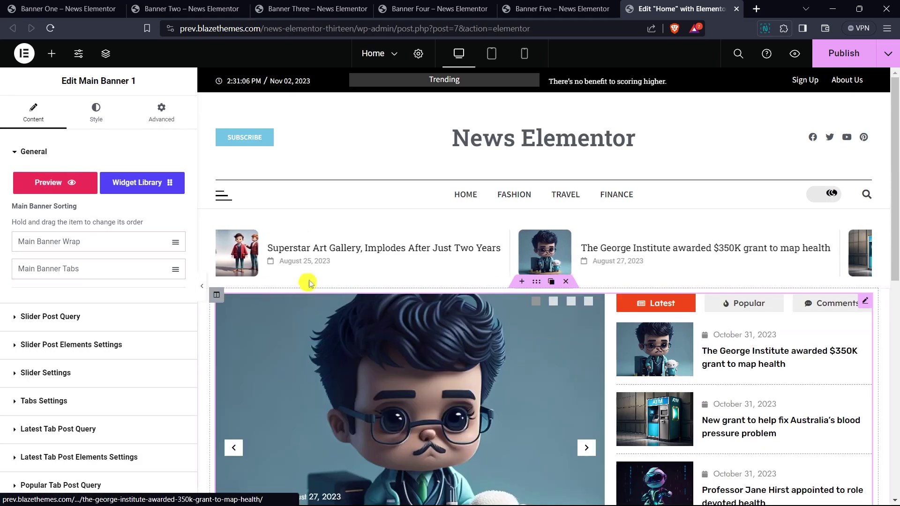
pyautogui.scroll(-2, 307, 285)
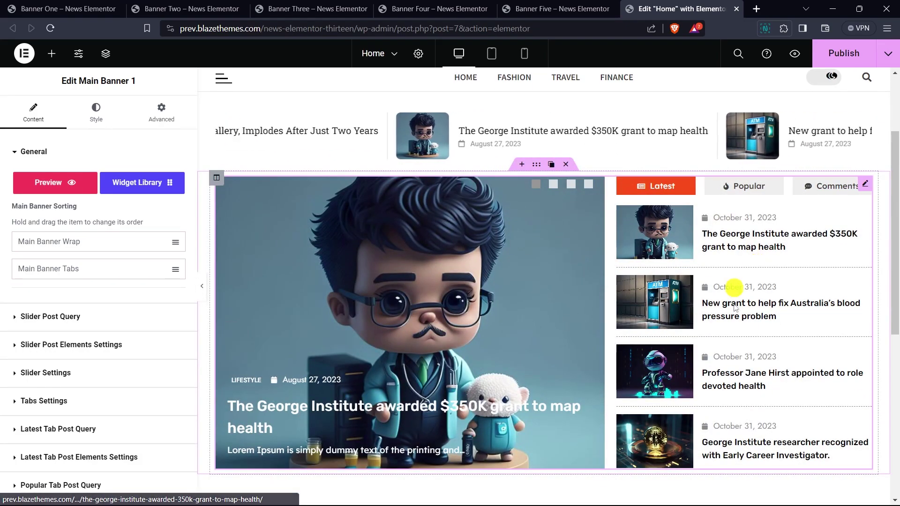
pyautogui.scroll(-1, 346, 297)
# Step: Add the Main Banner 2 widget below Main Banner 1 and page back through its Popular Posts list
pyautogui.click(51, 53)
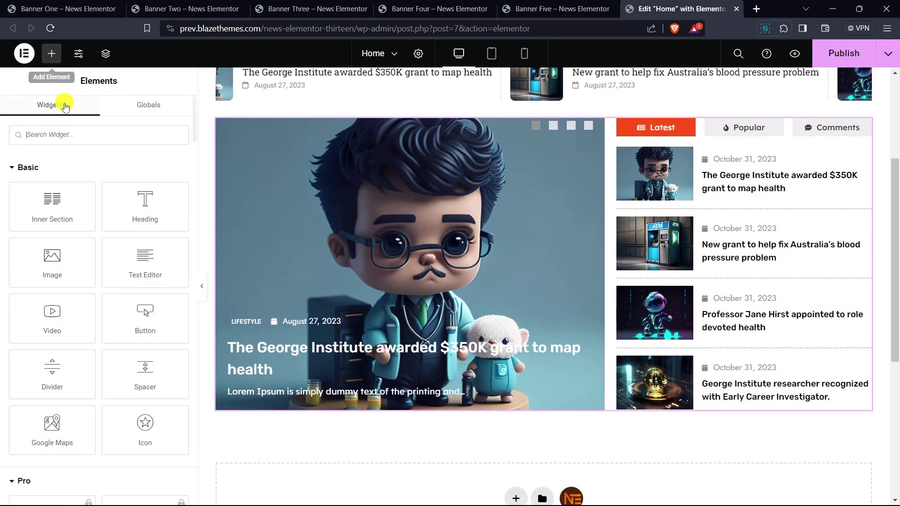
pyautogui.write('banner')
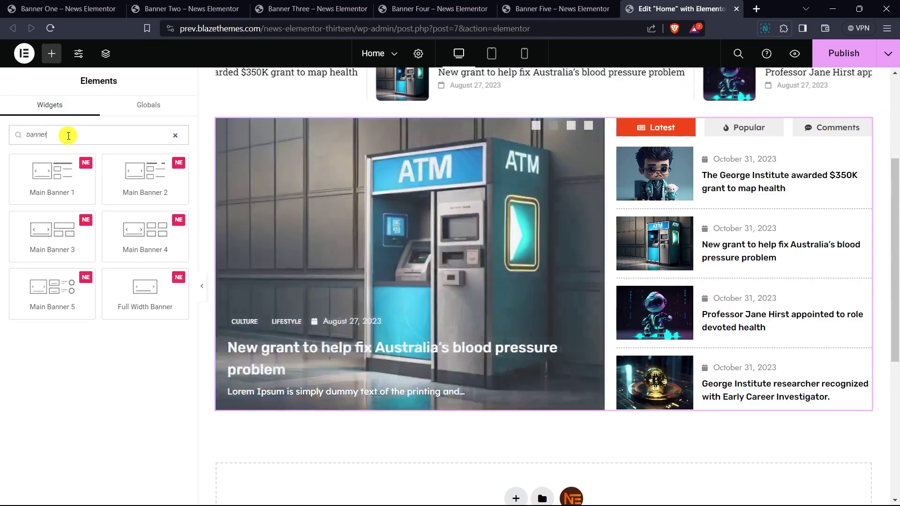
pyautogui.moveTo(169, 186); pyautogui.dragTo(322, 469)
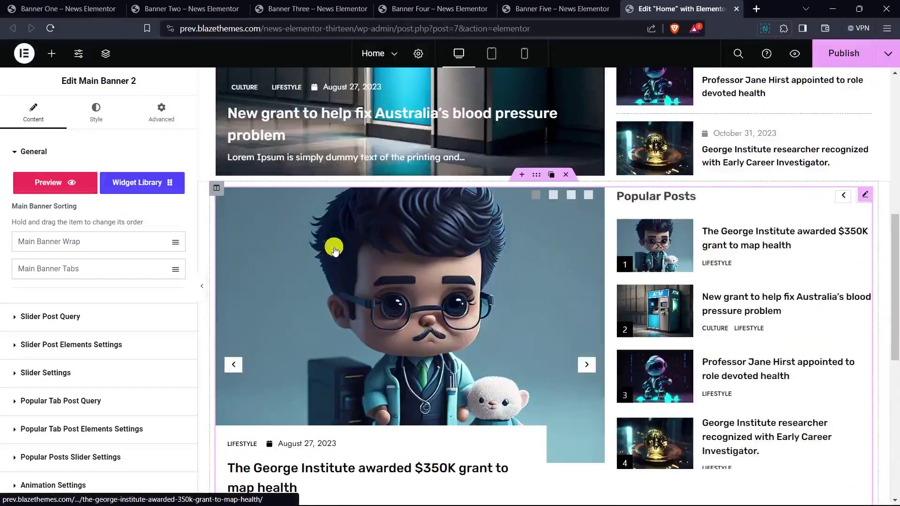
pyautogui.scroll(-1, 569, 264)
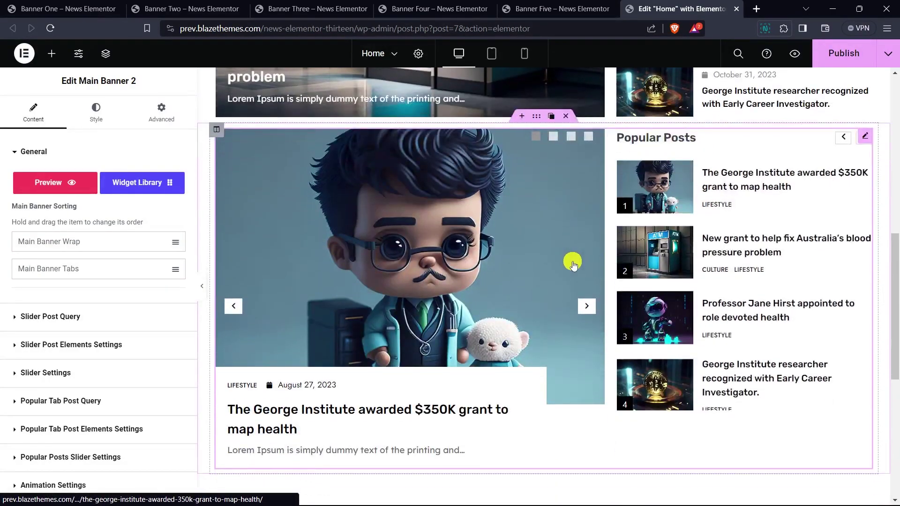
pyautogui.click(841, 138)
pyautogui.click(841, 138)
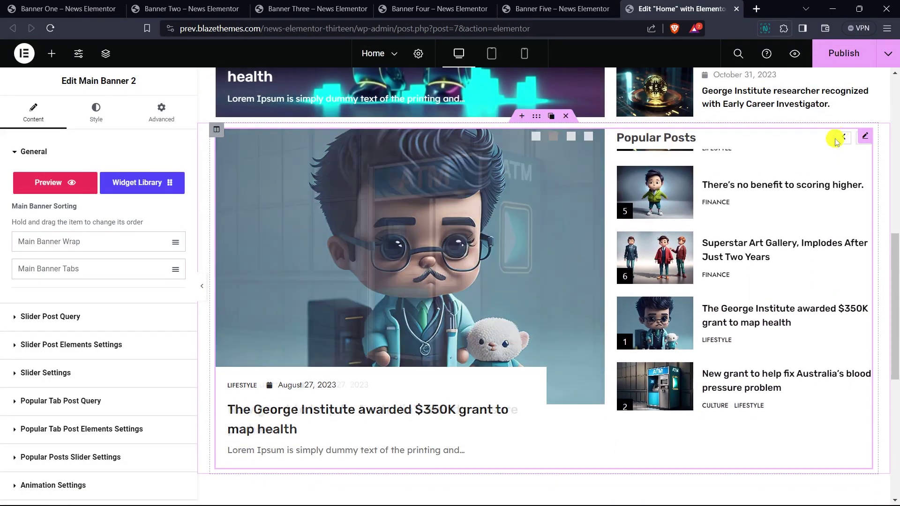
# Step: Add the Main Banner 3 widget below Main Banner 2 and advance its slider by one slide
pyautogui.click(52, 55)
pyautogui.click(76, 134)
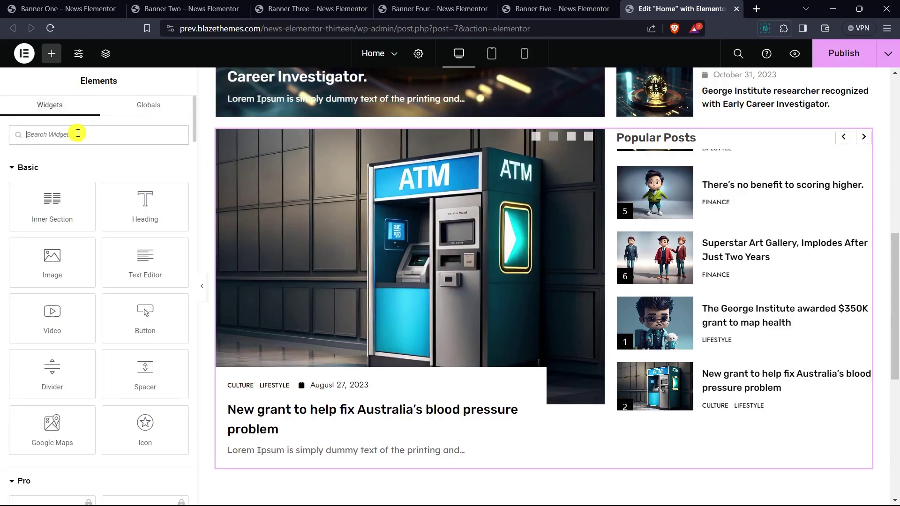
pyautogui.write('banner')
pyautogui.scroll(-4, 295, 209)
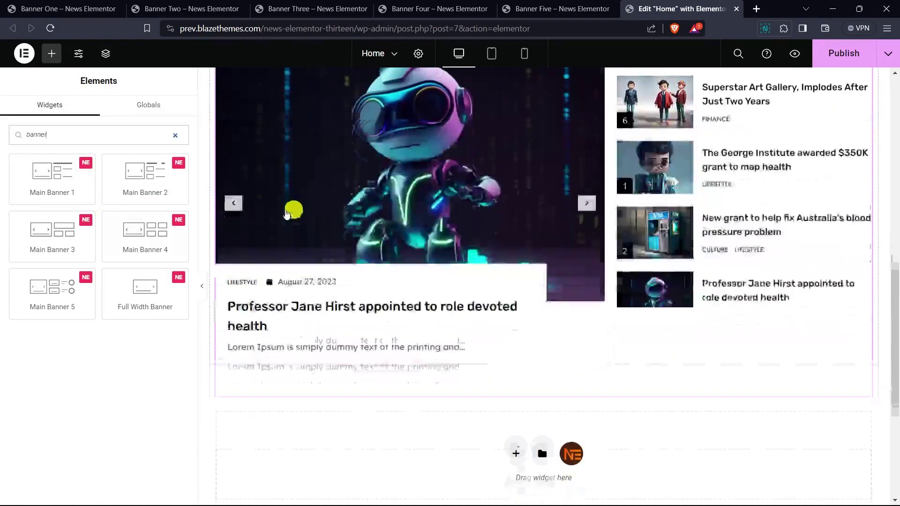
pyautogui.moveTo(41, 238); pyautogui.dragTo(306, 442)
pyautogui.moveTo(308, 223); pyautogui.dragTo(310, 223)
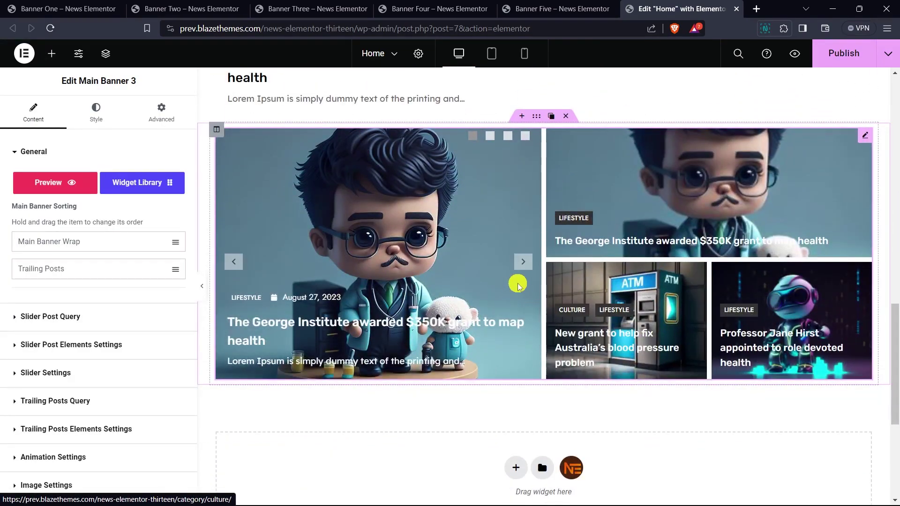
pyautogui.click(524, 263)
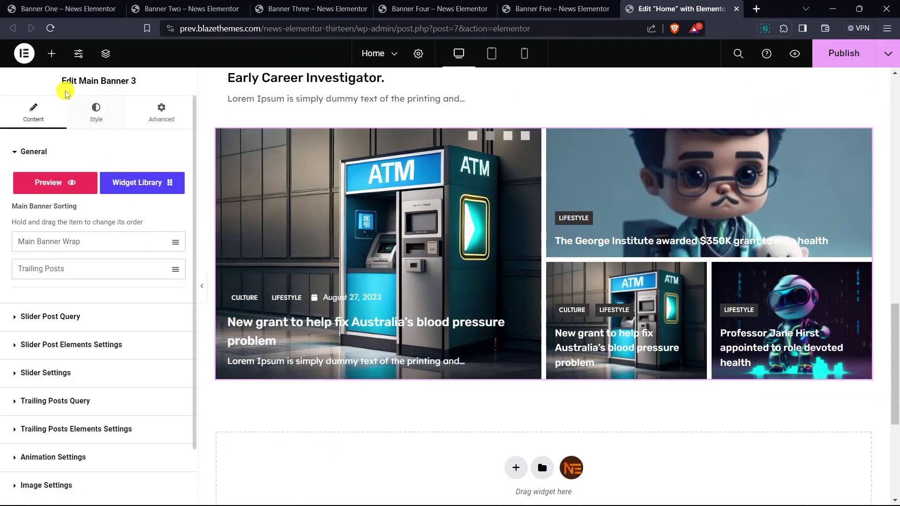
# Step: Add the Main Banner 4 widget below Main Banner 3 and advance its slider by one slide
pyautogui.click(51, 56)
pyautogui.write('banner')
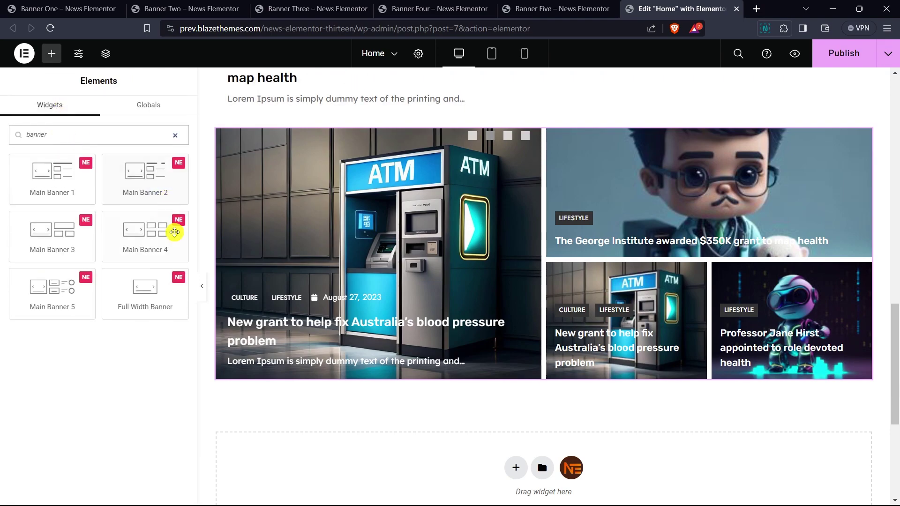
pyautogui.moveTo(174, 232); pyautogui.dragTo(286, 474)
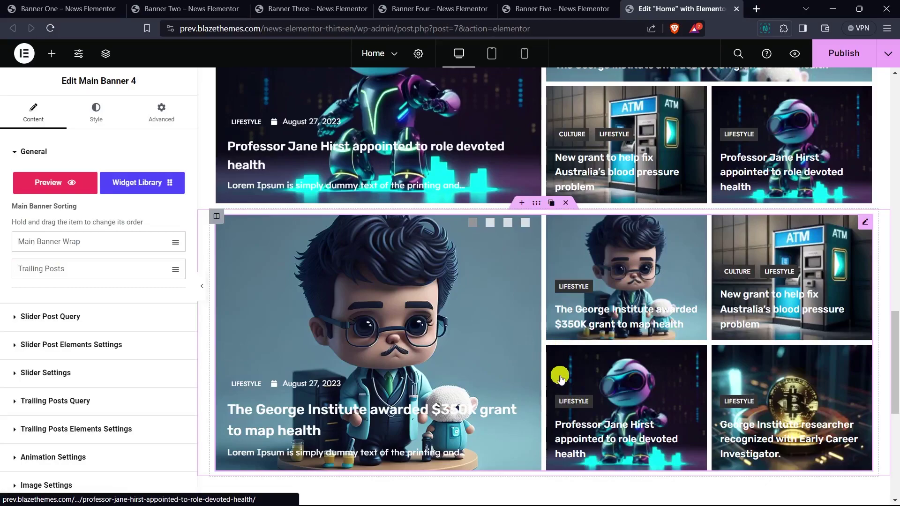
pyautogui.click(523, 352)
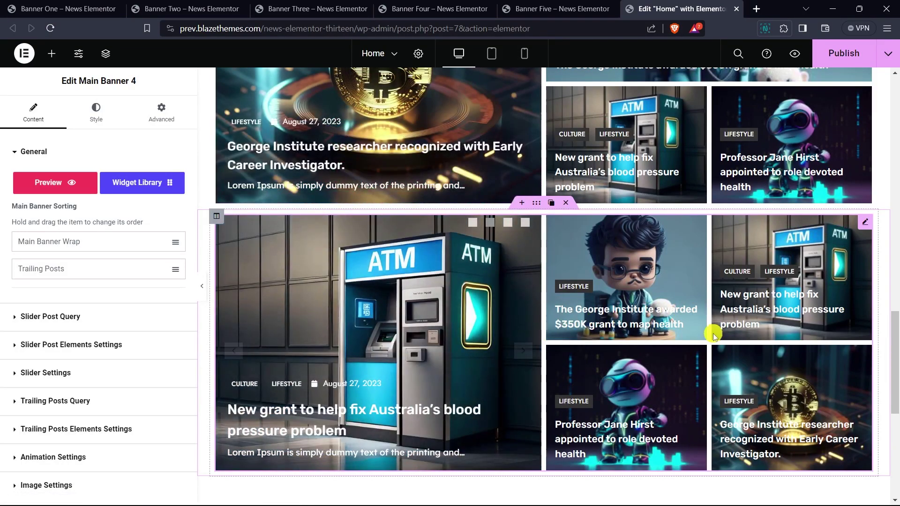
# Step: Add the Main Banner 5 widget below Main Banner 4 and advance its slider by one slide
pyautogui.click(51, 56)
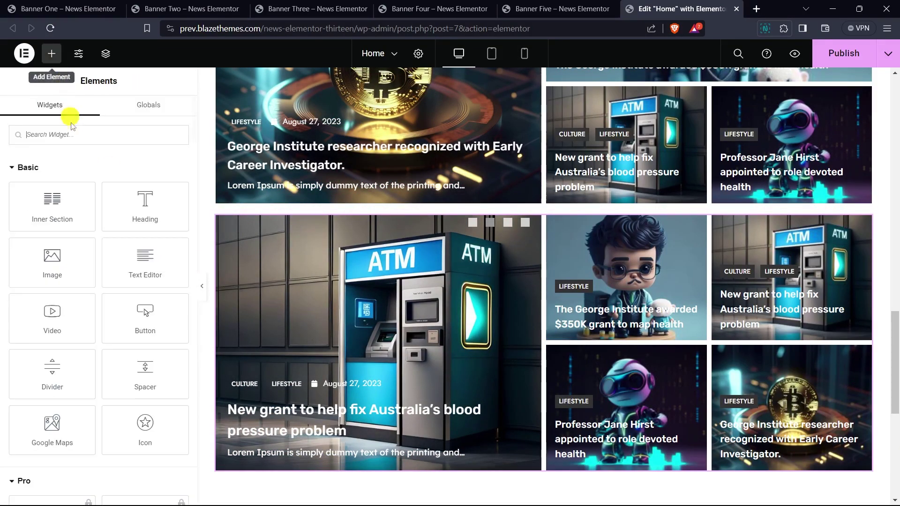
pyautogui.scroll(-3, 349, 167)
pyautogui.write('banner')
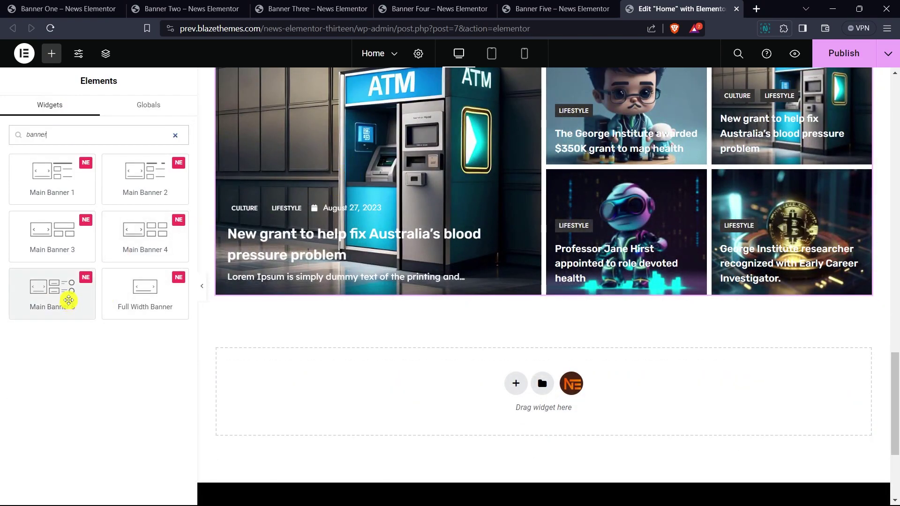
pyautogui.moveTo(69, 300); pyautogui.dragTo(356, 427)
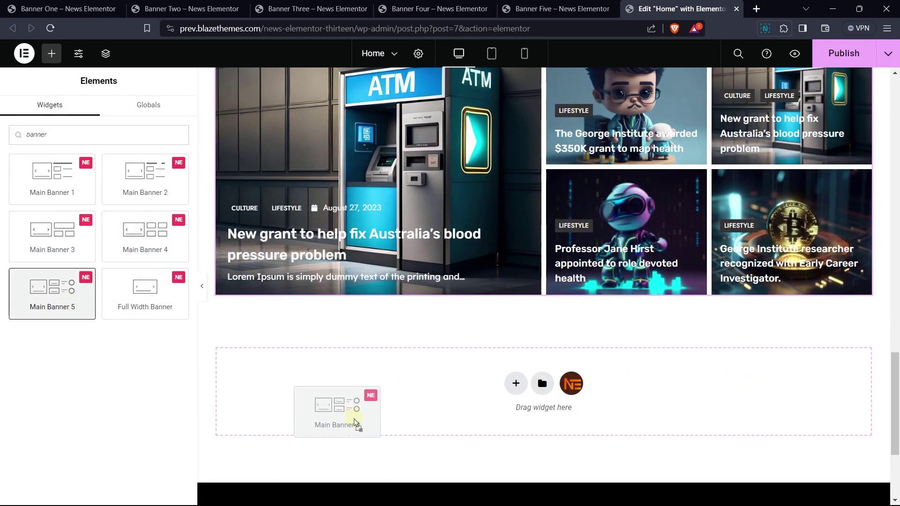
pyautogui.moveTo(333, 395); pyautogui.dragTo(333, 394)
pyautogui.scroll(-3, 392, 258)
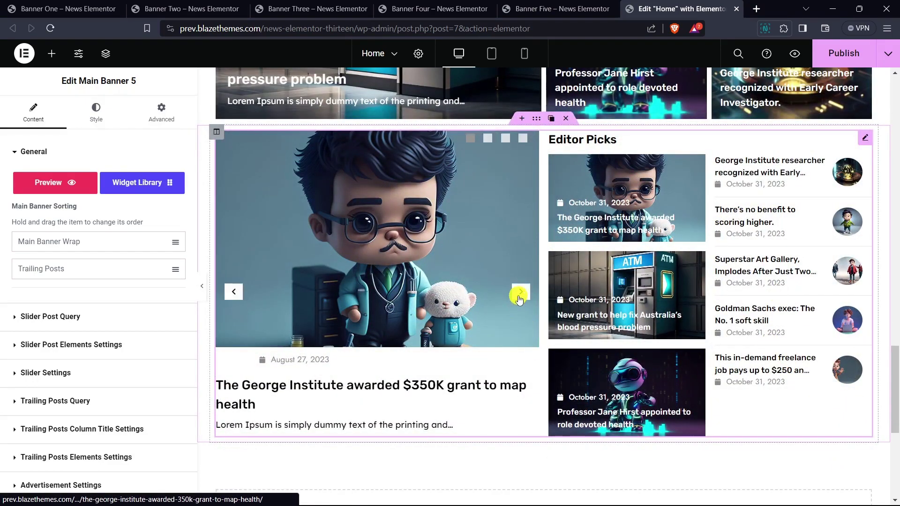
pyautogui.click(520, 300)
# Step: Delete the Main Banner 1, Main Banner 2 and Main Banner 3 widgets from the page
pyautogui.scroll(3, 721, 339)
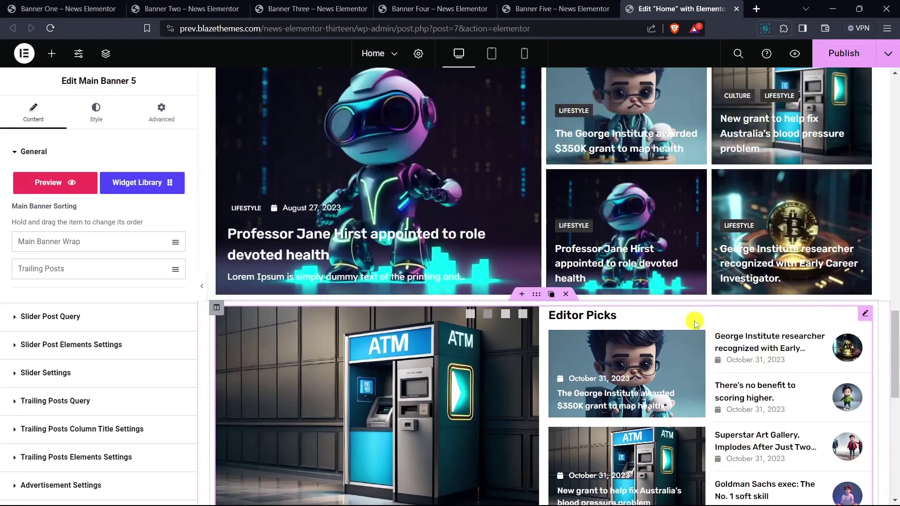
pyautogui.scroll(2, 484, 293)
pyautogui.scroll(6, 447, 370)
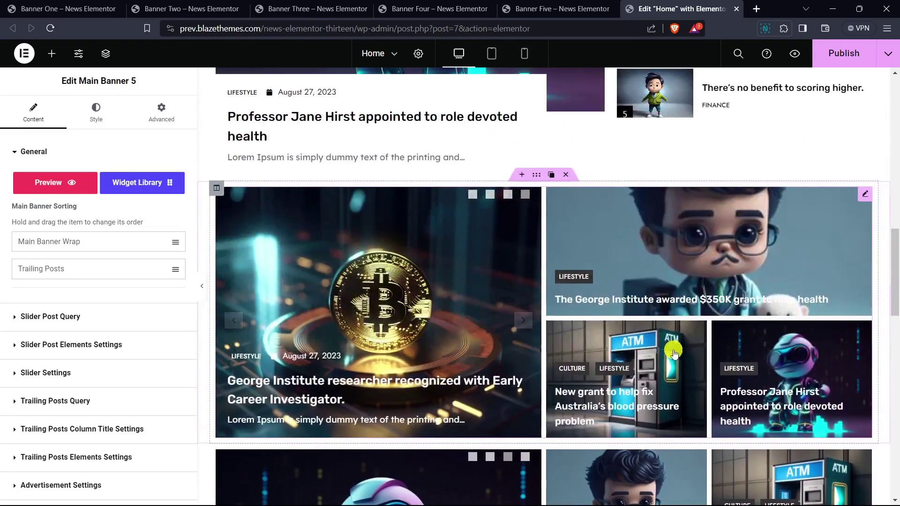
pyautogui.scroll(10, 688, 276)
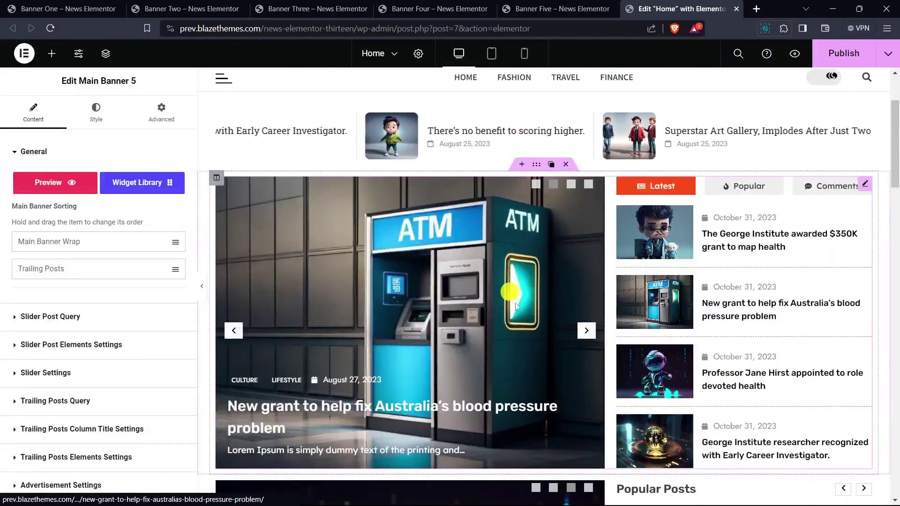
pyautogui.rightClick(516, 305)
pyautogui.click(520, 492)
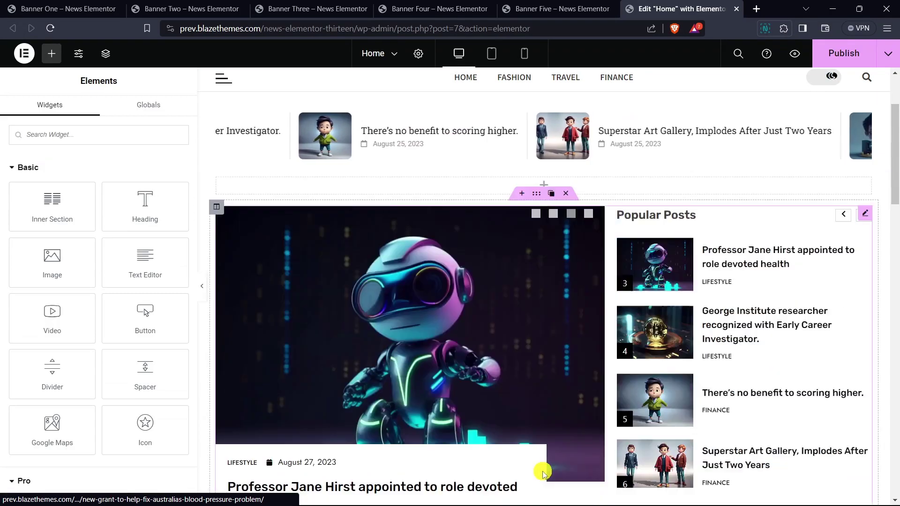
pyautogui.rightClick(492, 342)
pyautogui.click(511, 493)
pyautogui.rightClick(506, 332)
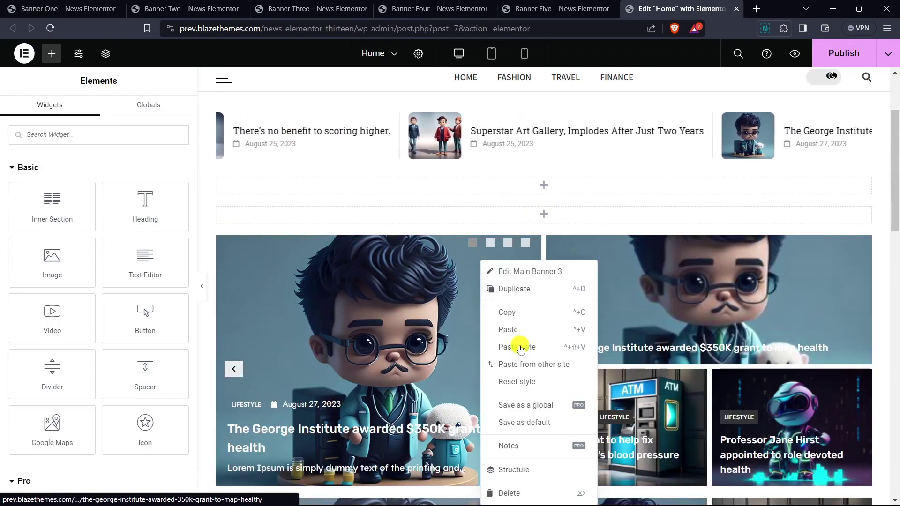
pyautogui.click(532, 497)
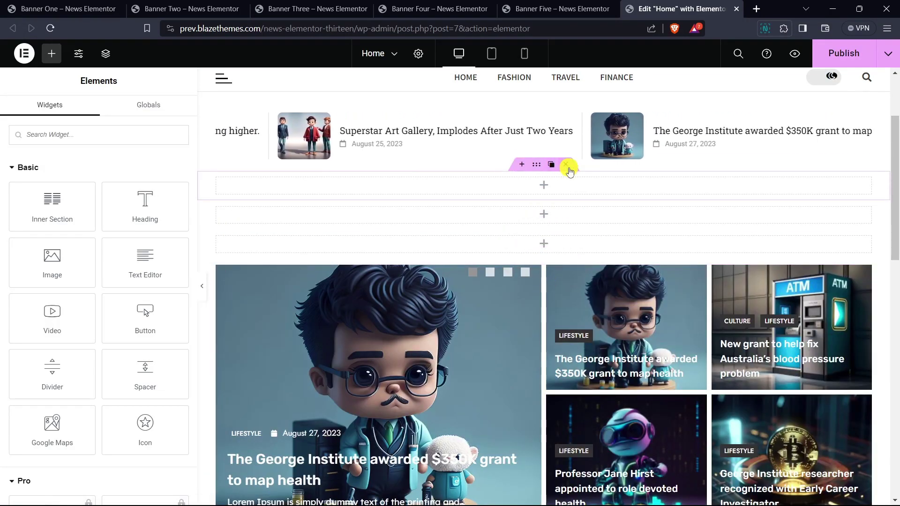
# Step: Remove the three empty sections below the news ticker and the section holding Main Banner 4
pyautogui.click(567, 165)
pyautogui.click(566, 165)
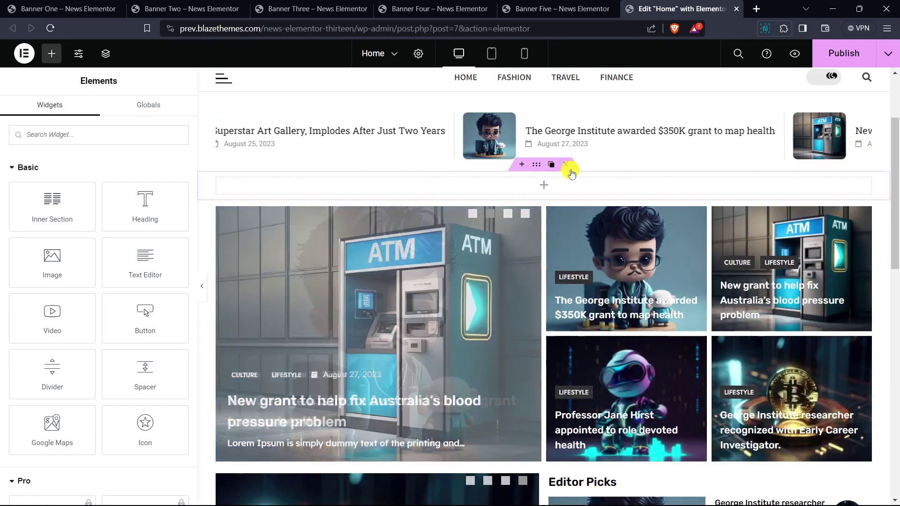
pyautogui.click(566, 164)
pyautogui.click(563, 166)
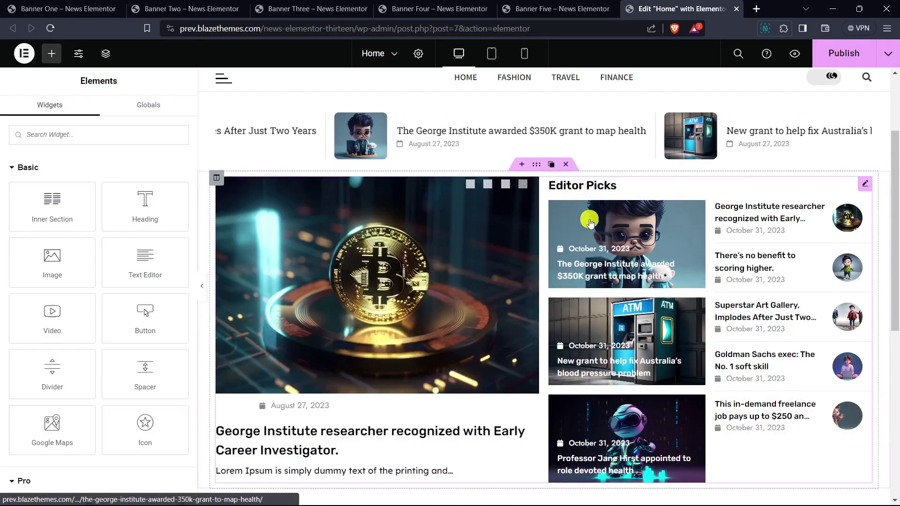
# Step: Select the Main Banner 5 widget on the page for editing
pyautogui.scroll(-1, 482, 257)
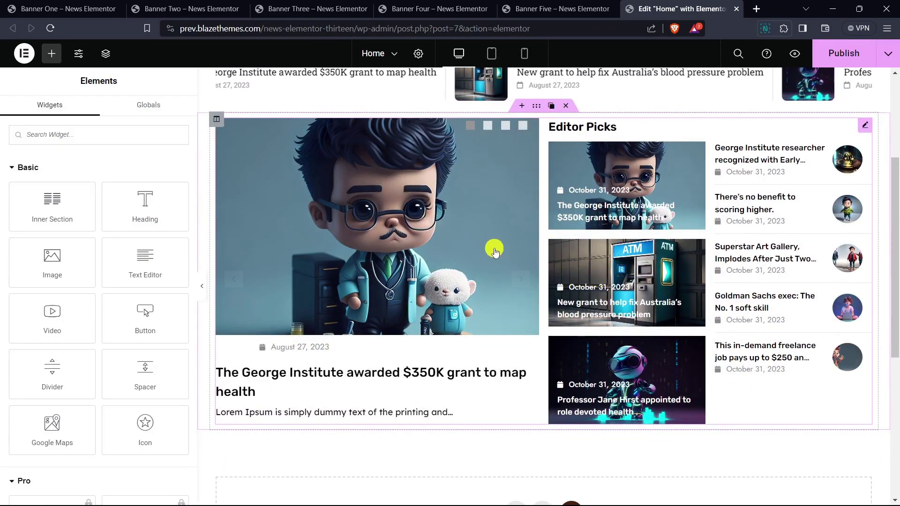
pyautogui.click(483, 226)
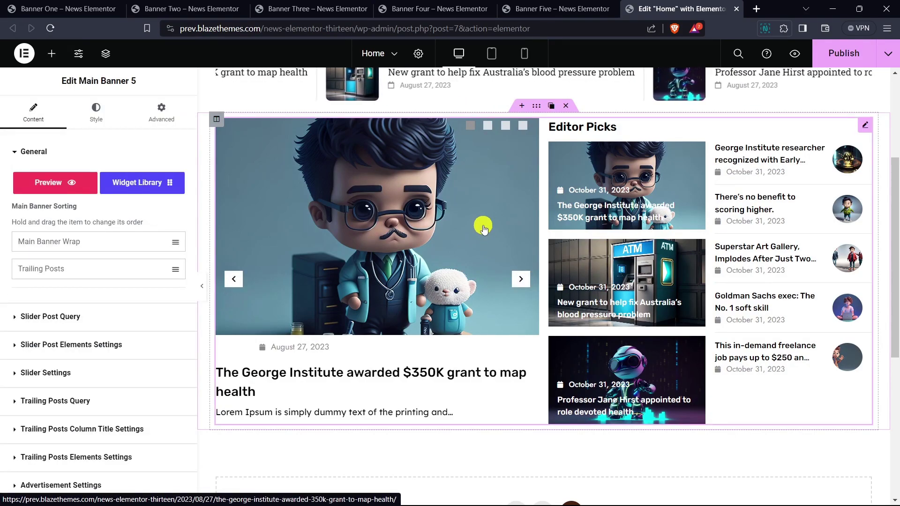
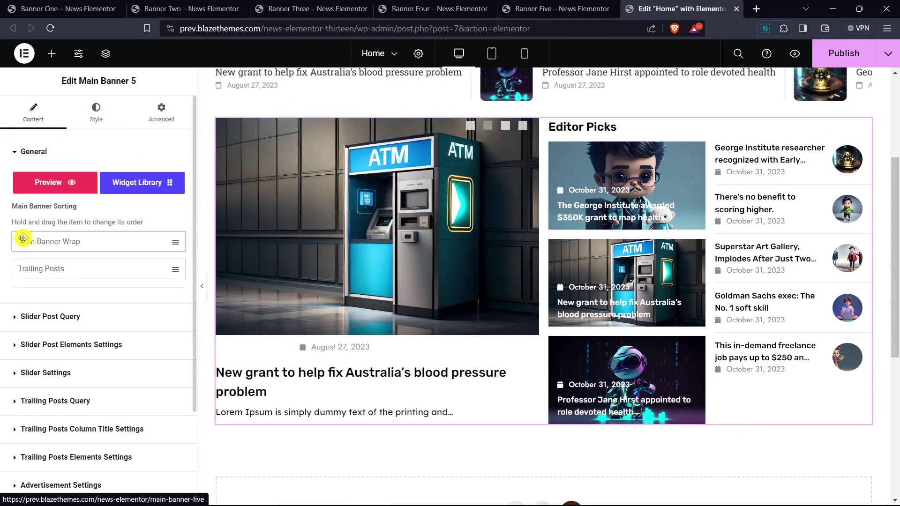
# Step: Reorder Main Banner Wrap below Trailing Posts, restore the original order, and collapse the General settings
pyautogui.moveTo(13, 206); pyautogui.dragTo(91, 267)
pyautogui.click(67, 232)
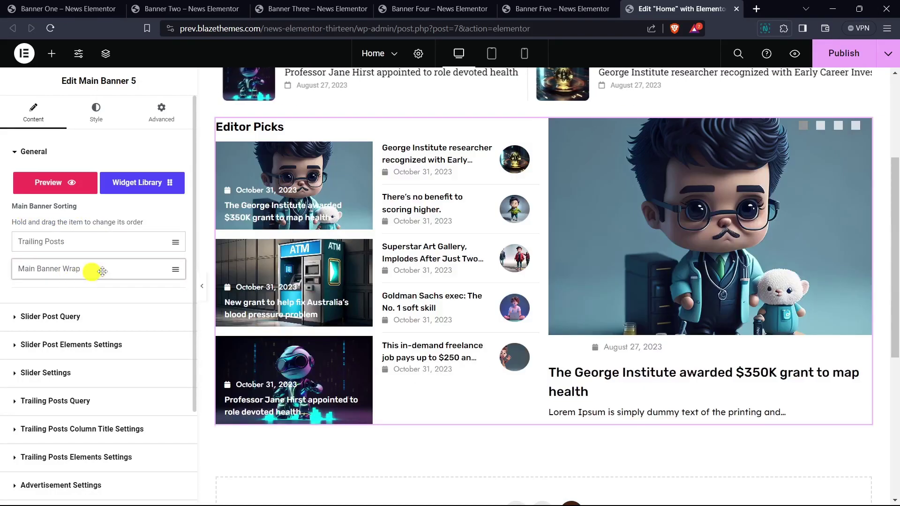
pyautogui.moveTo(91, 235); pyautogui.dragTo(97, 275)
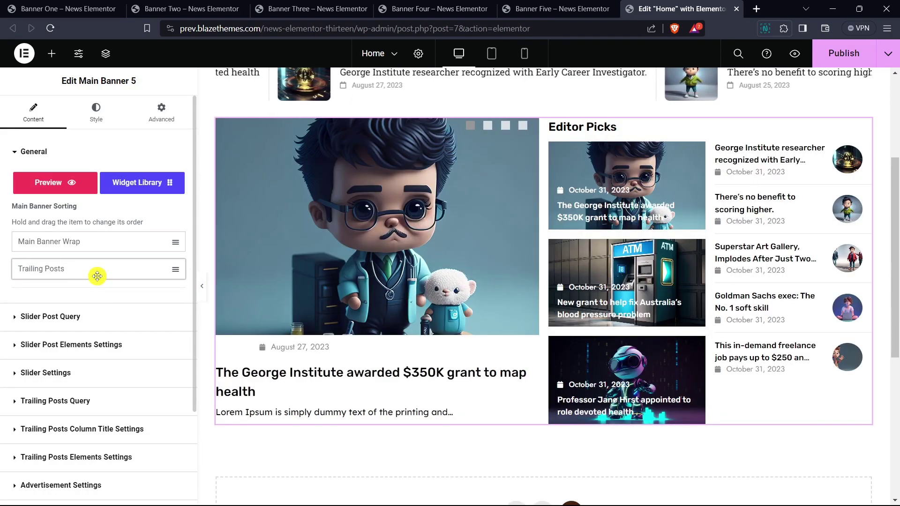
pyautogui.click(47, 153)
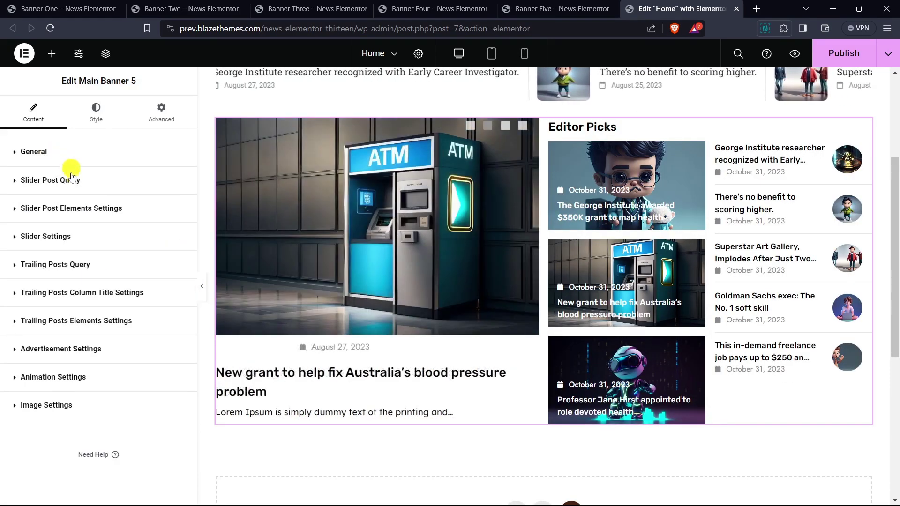
# Step: In the slider post query, set the post order to A - Z and the number of posts to display to 6
pyautogui.click(61, 189)
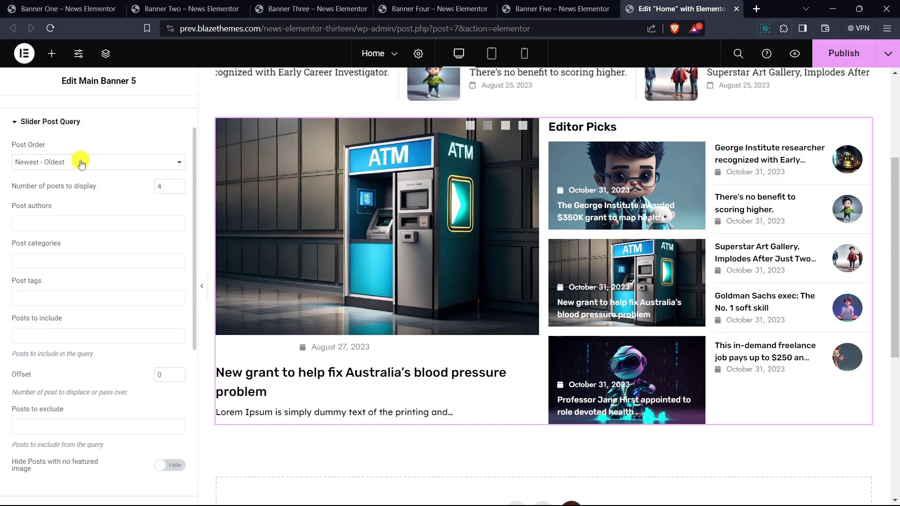
pyautogui.click(81, 163)
pyautogui.click(70, 190)
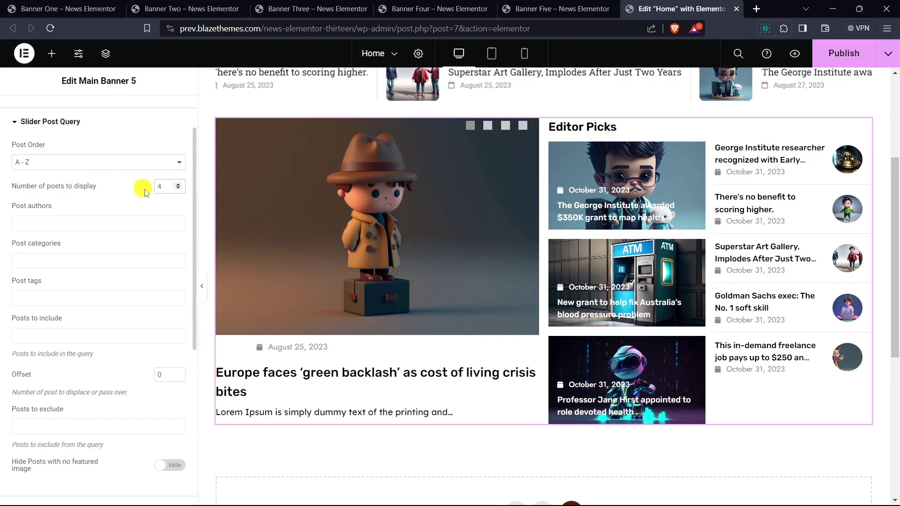
pyautogui.click(182, 184)
pyautogui.click(181, 183)
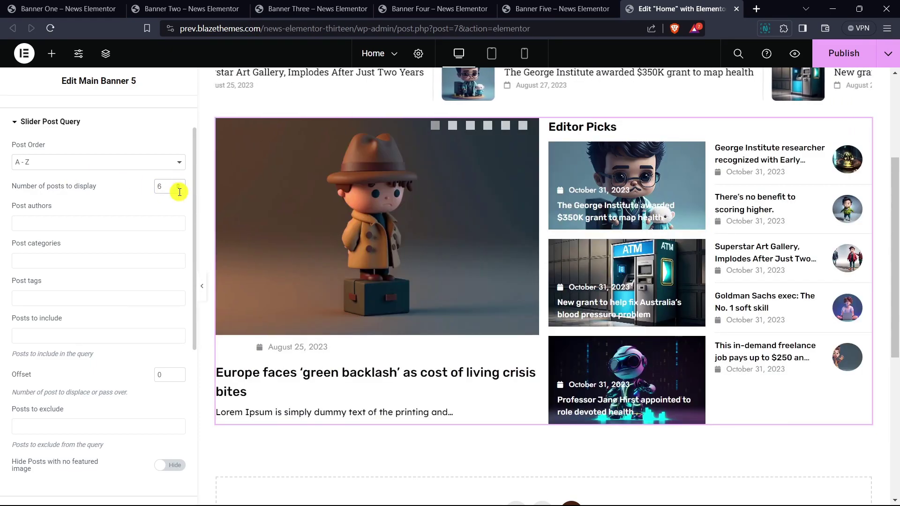
# Step: Limit the slider posts to the Politics and Culture categories
pyautogui.click(59, 259)
pyautogui.click(56, 281)
pyautogui.click(95, 257)
pyautogui.click(64, 331)
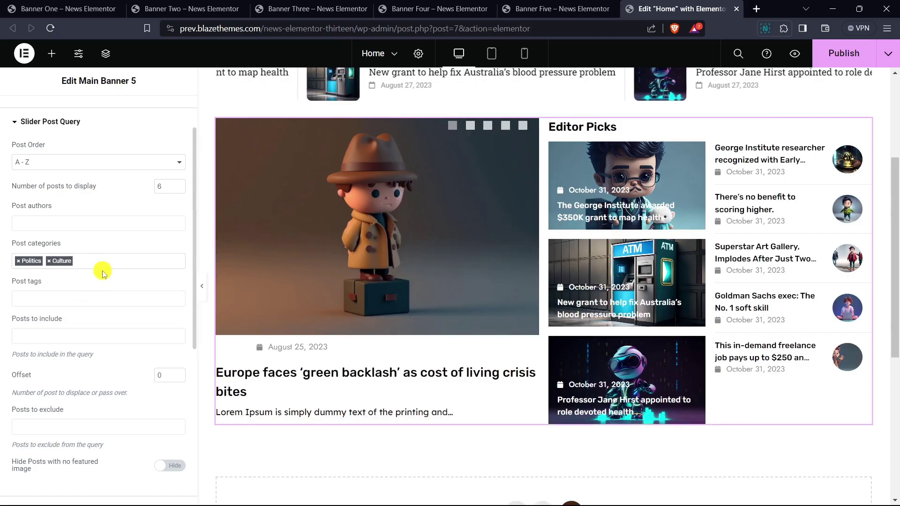
# Step: Set the number of slider posts to display to 4 and advance the banner to its next slide
pyautogui.click(178, 189)
pyautogui.click(178, 188)
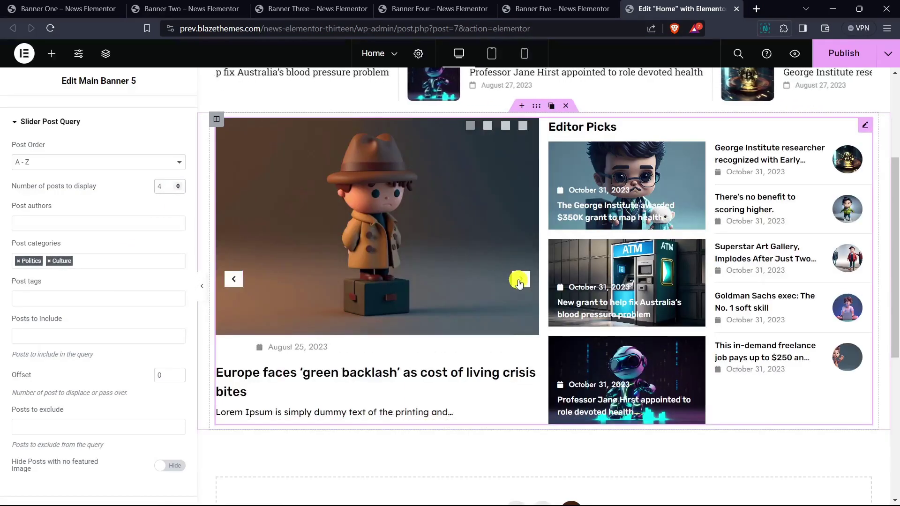
pyautogui.click(518, 282)
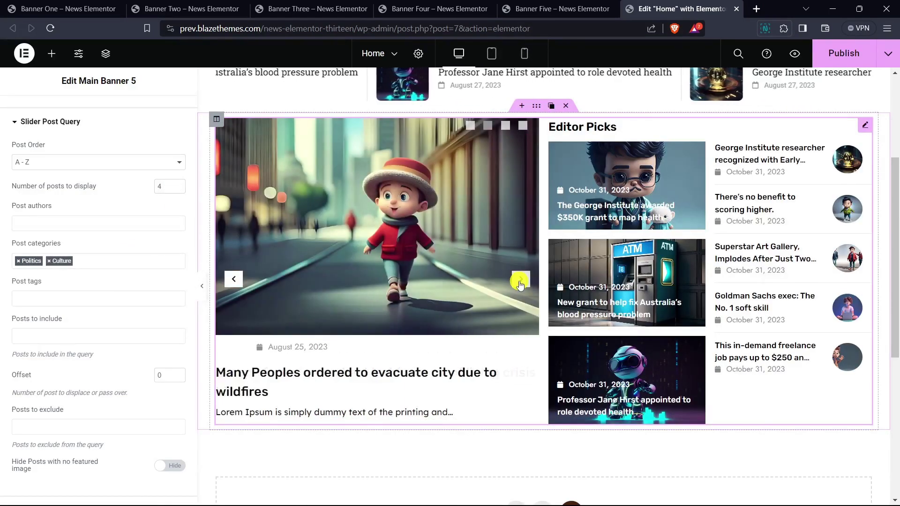
# Step: Set the date icon position to After in the slider post elements settings
pyautogui.scroll(-1, 45, 202)
pyautogui.scroll(-3, 66, 201)
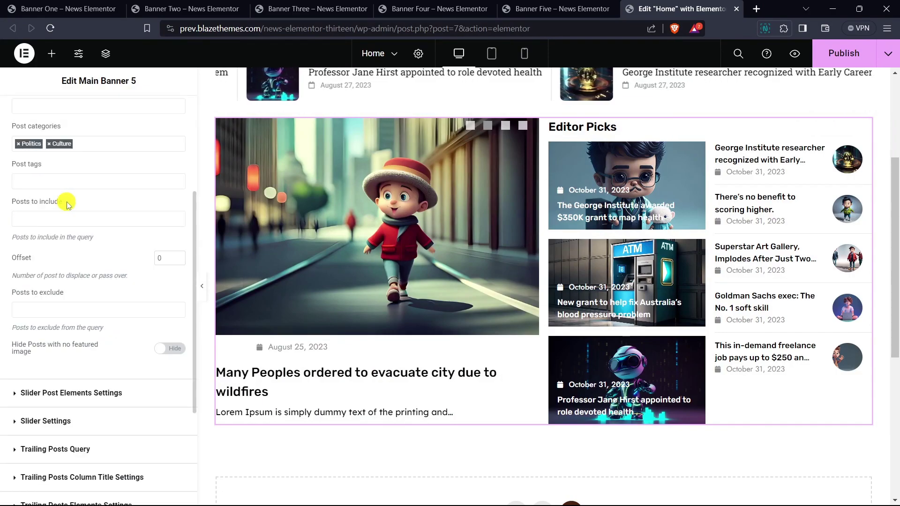
pyautogui.click(77, 277)
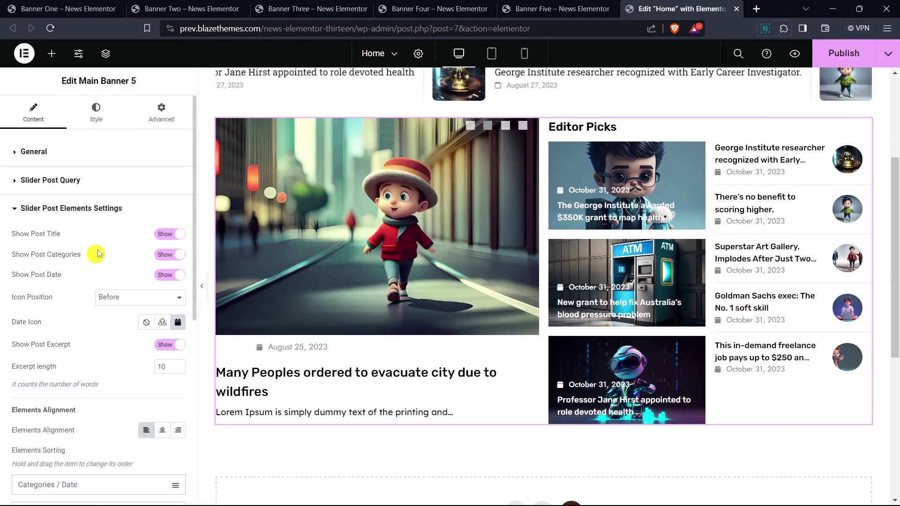
pyautogui.scroll(-1, 98, 249)
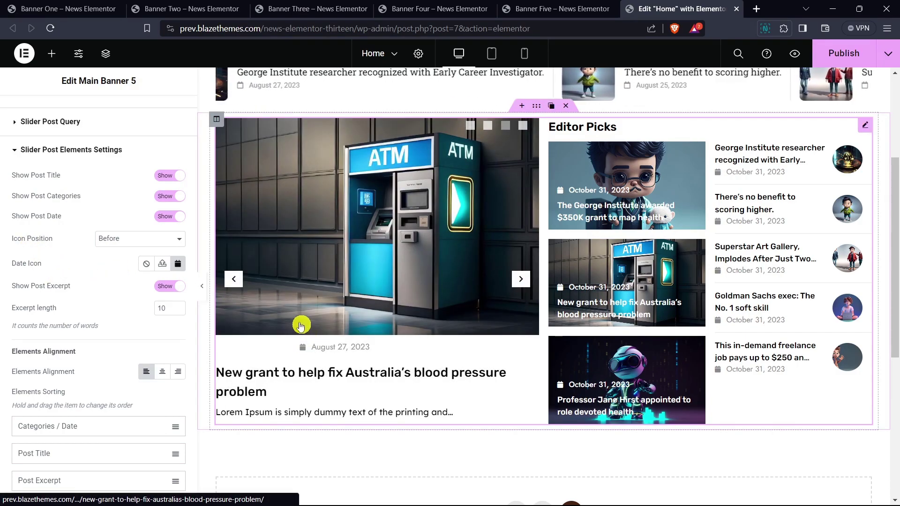
pyautogui.click(137, 239)
pyautogui.click(140, 257)
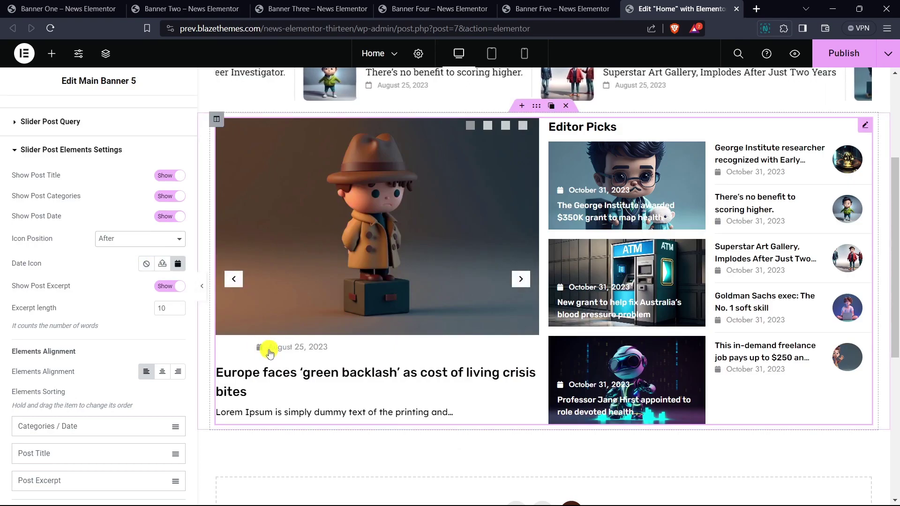
# Step: Replace the slider's date icon with the recommended calendar icon directly following the solid Calendar icon
pyautogui.click(162, 263)
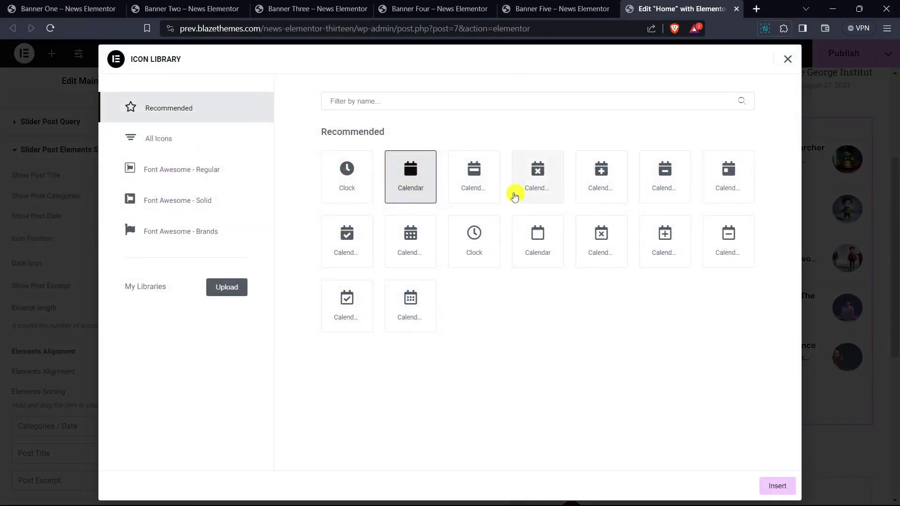
pyautogui.click(486, 189)
pyautogui.click(777, 486)
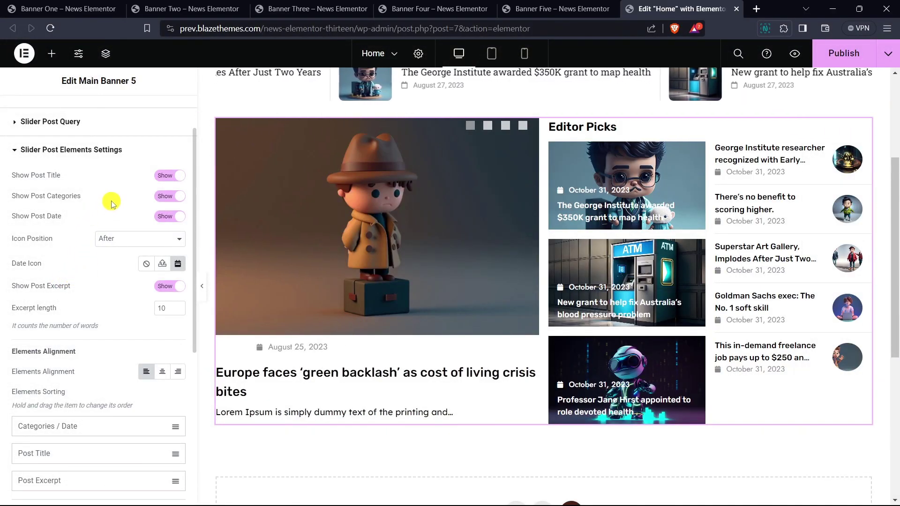
# Step: Set the slider post excerpt length to 15 words
pyautogui.scroll(-1, 112, 201)
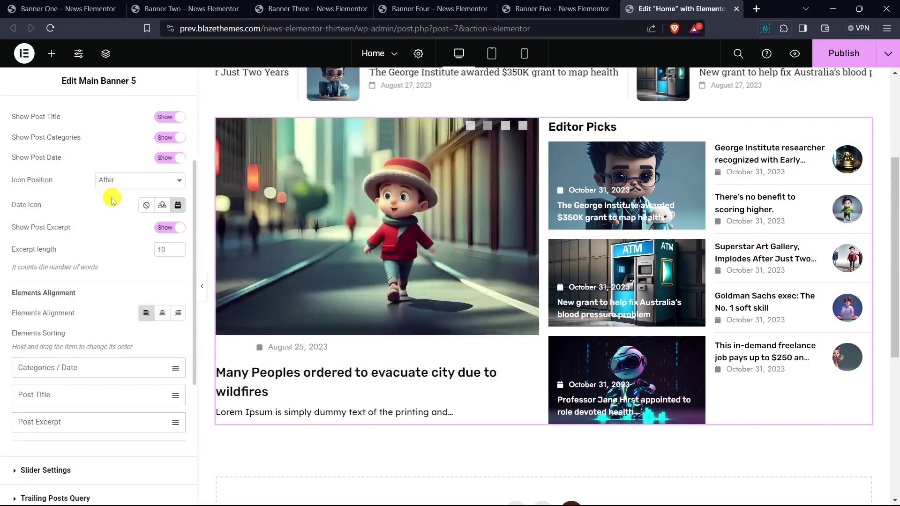
pyautogui.click(180, 248)
pyautogui.click(179, 248)
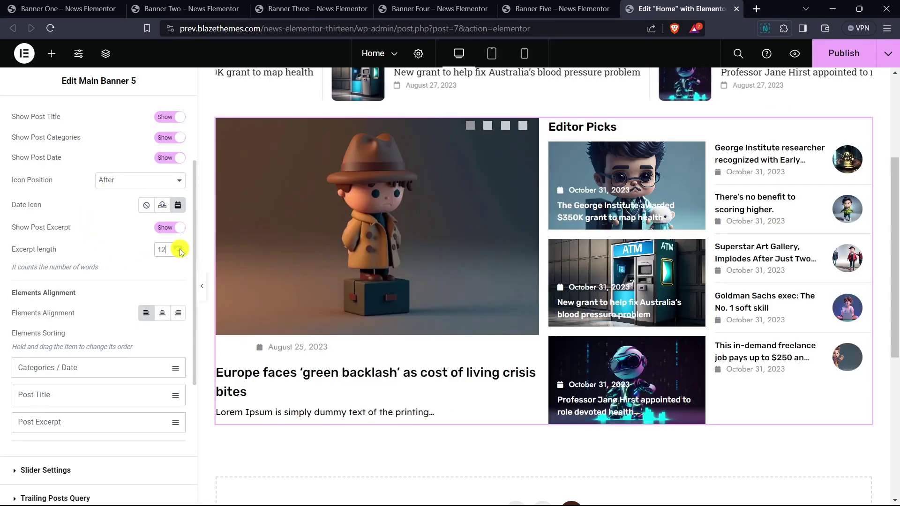
pyautogui.click(179, 248)
pyautogui.click(179, 248)
pyautogui.click(179, 249)
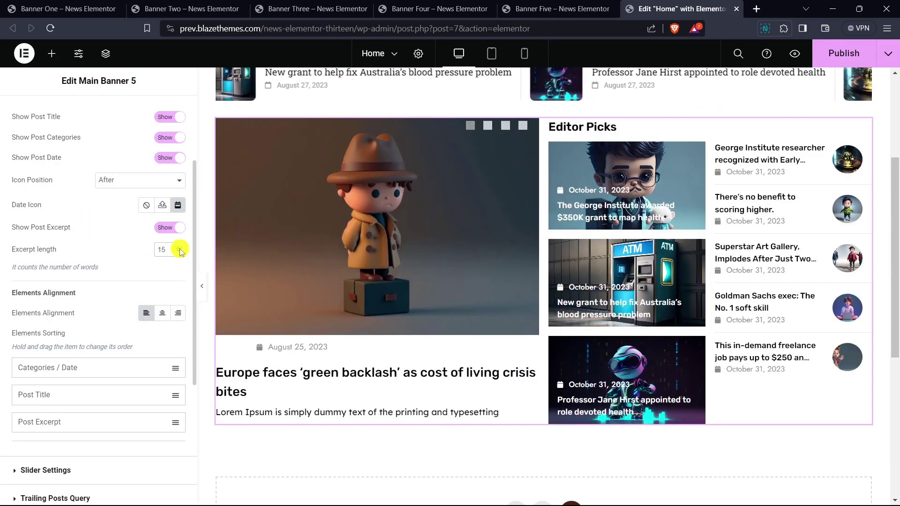
# Step: Center-align the slider post elements and move Post Title above Categories / Date in the sorting order
pyautogui.scroll(-2, 116, 210)
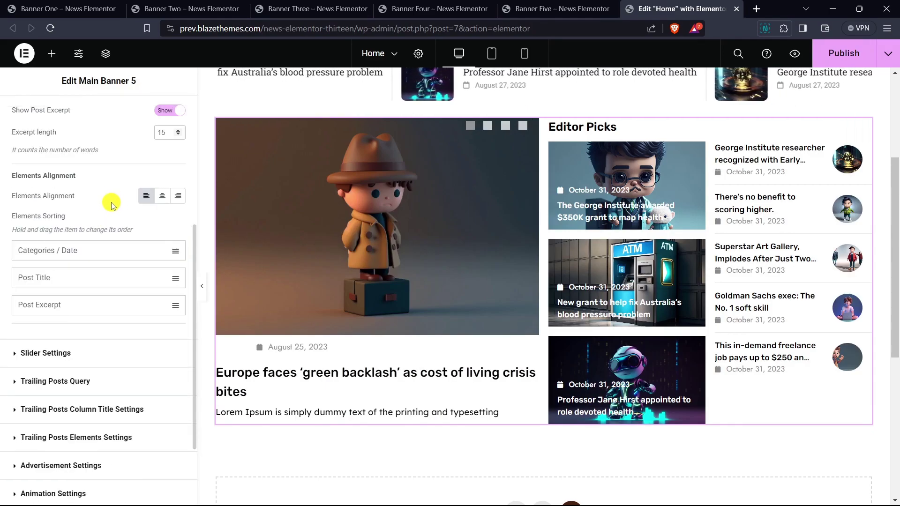
pyautogui.click(161, 197)
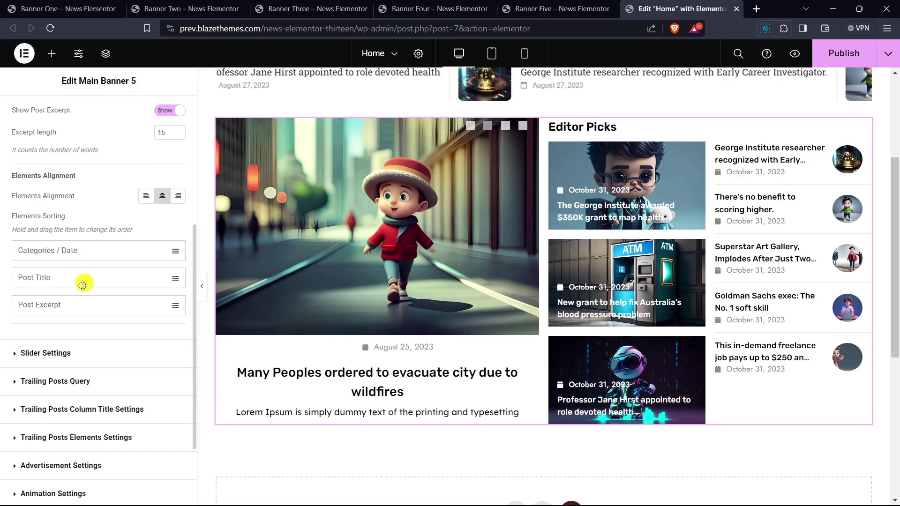
pyautogui.moveTo(83, 279); pyautogui.dragTo(81, 242)
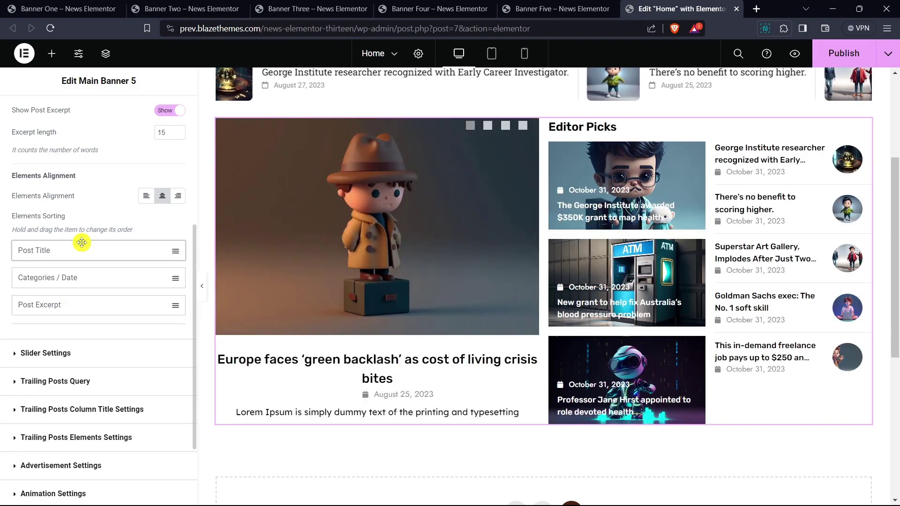
# Step: Turn off auto slide in the banner's slider settings
pyautogui.scroll(2, 80, 251)
pyautogui.scroll(-3, 80, 247)
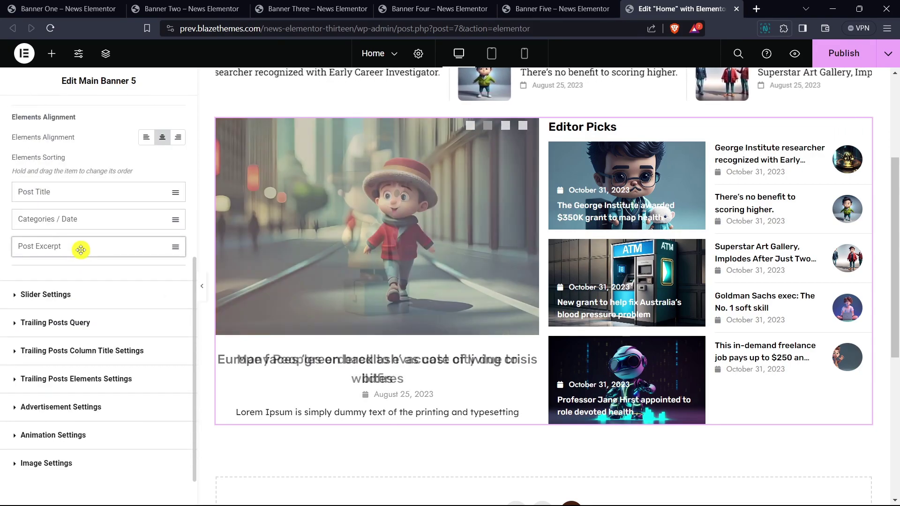
pyautogui.click(40, 295)
pyautogui.scroll(-1, 70, 230)
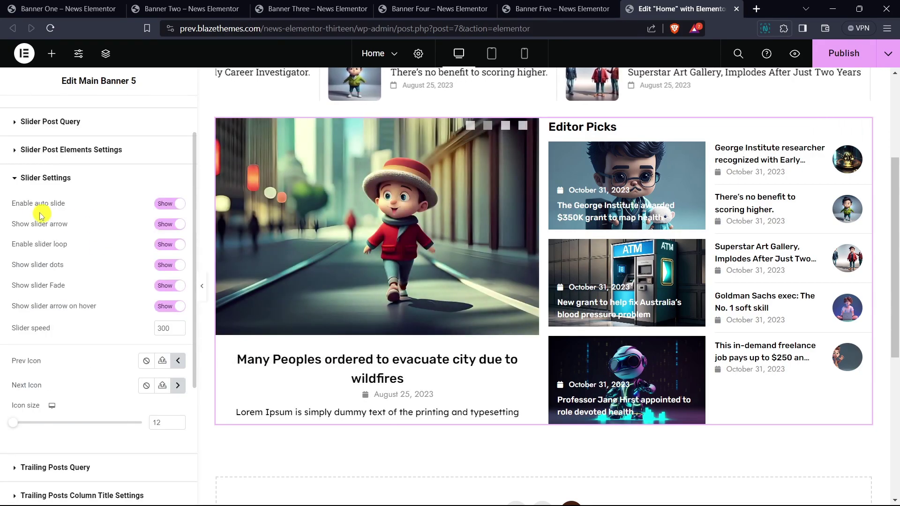
pyautogui.click(169, 204)
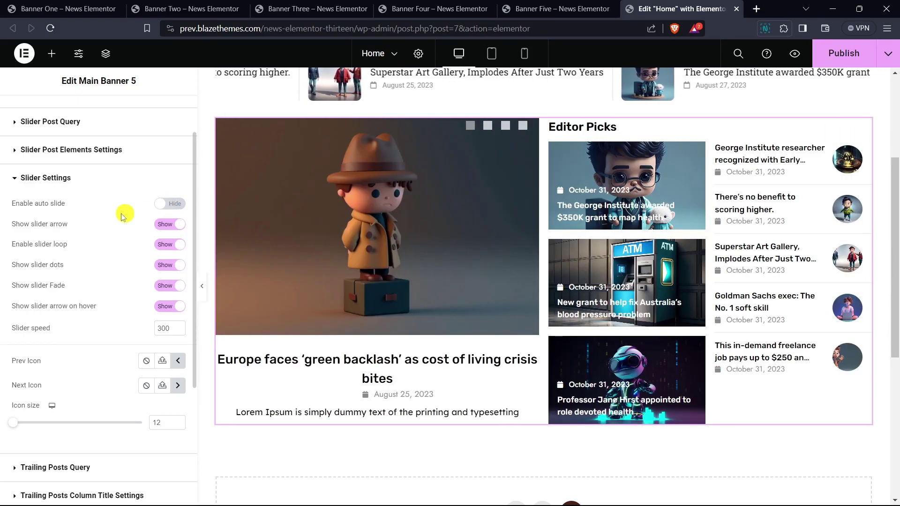
# Step: Hide the slider arrows, restore them, and use the previous arrow to go back through the slides
pyautogui.click(176, 225)
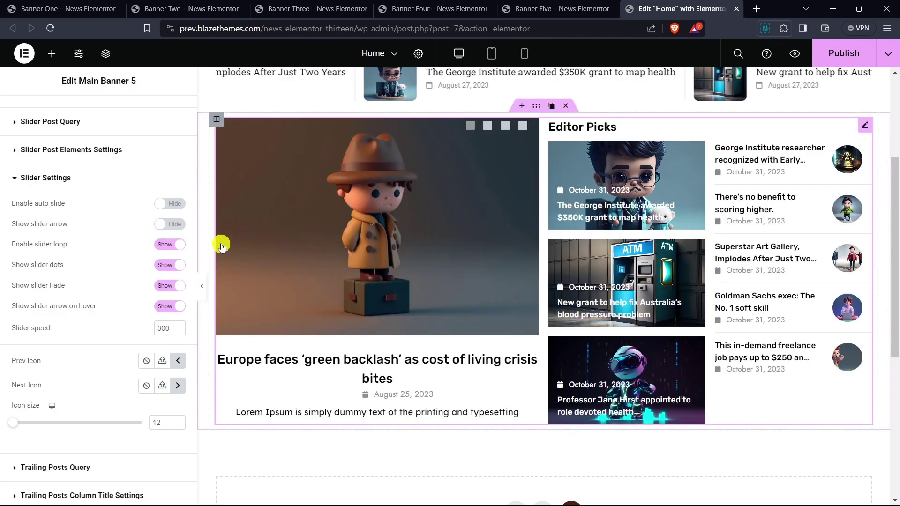
pyautogui.click(166, 225)
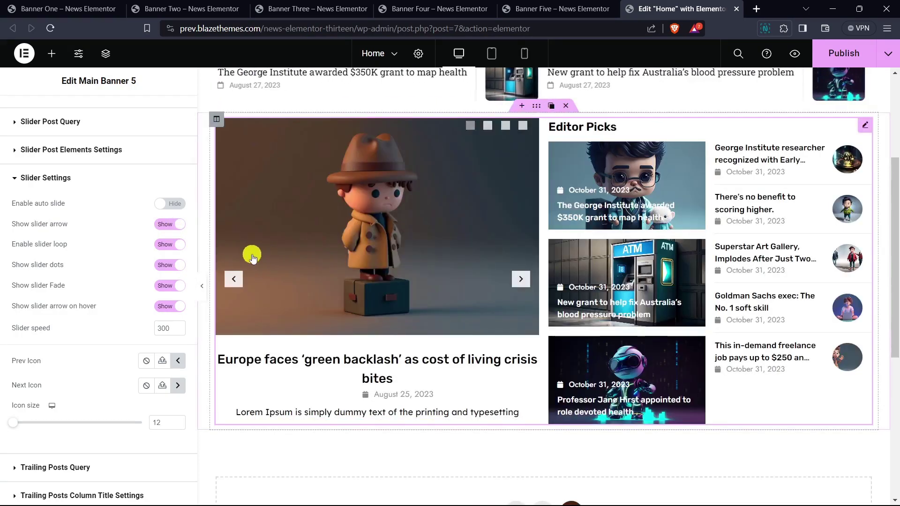
pyautogui.click(233, 279)
pyautogui.click(233, 279)
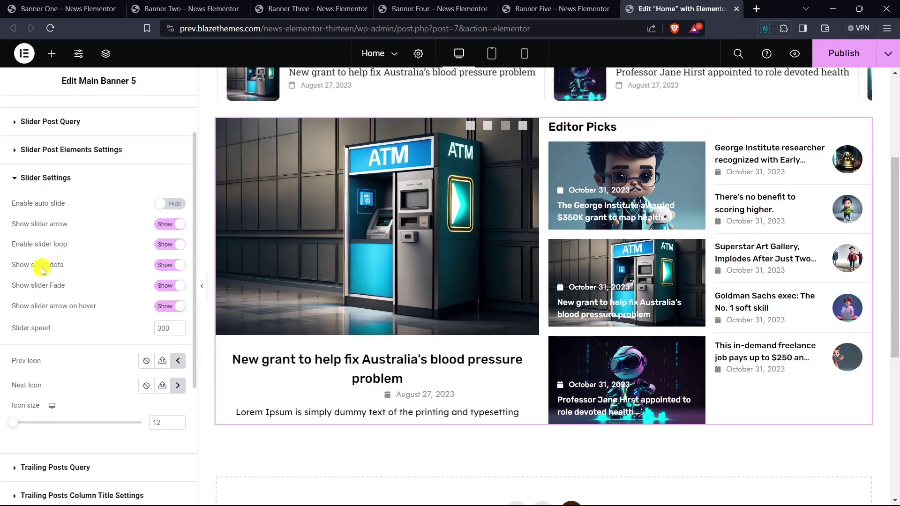
# Step: Hide the slider dots, restore them, and switch to the second slide with its dot
pyautogui.click(174, 266)
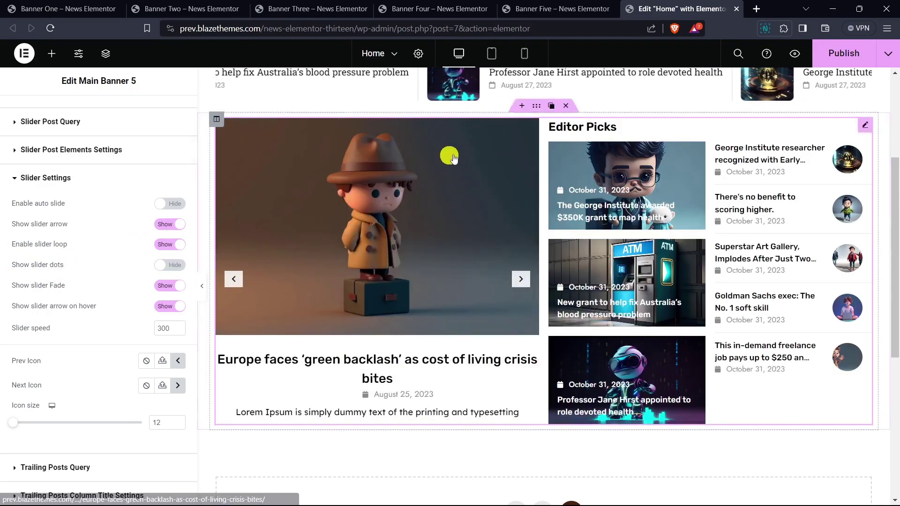
pyautogui.click(164, 265)
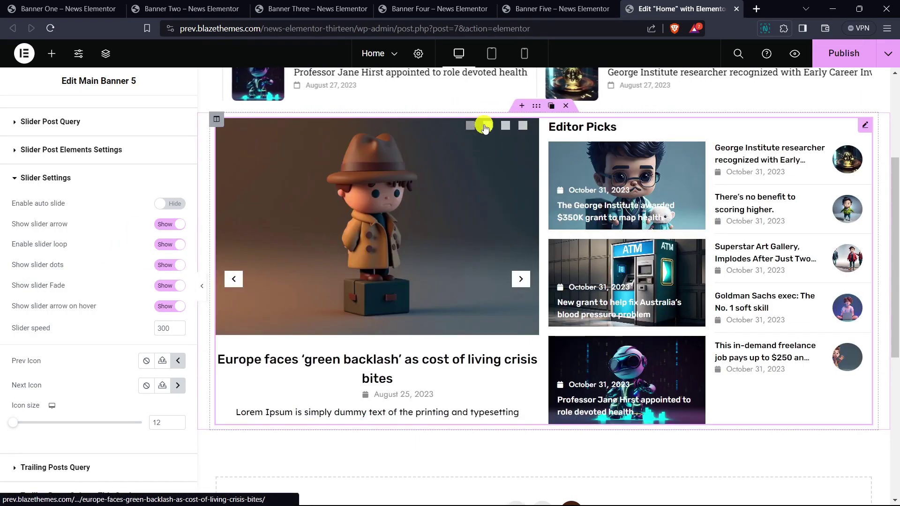
pyautogui.click(485, 125)
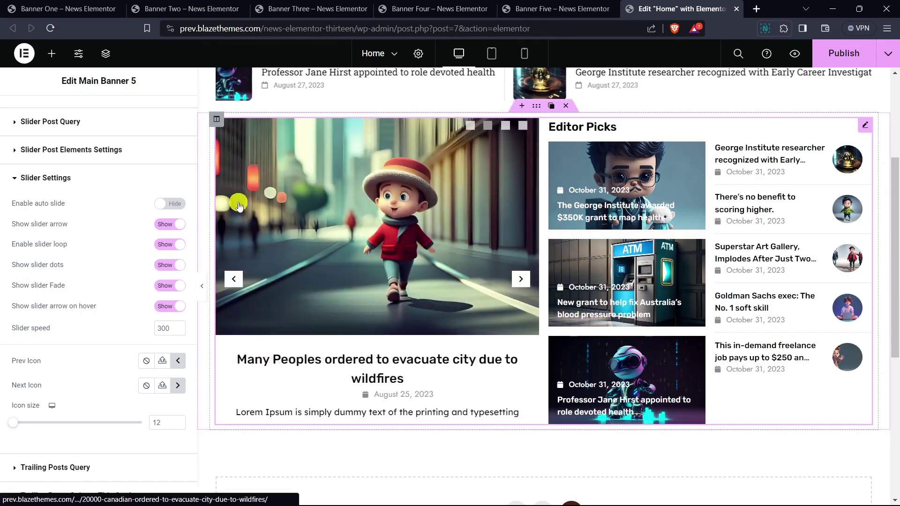
# Step: Turn off the slider dots and the slider fade, and advance through the slides to check the transition
pyautogui.click(173, 267)
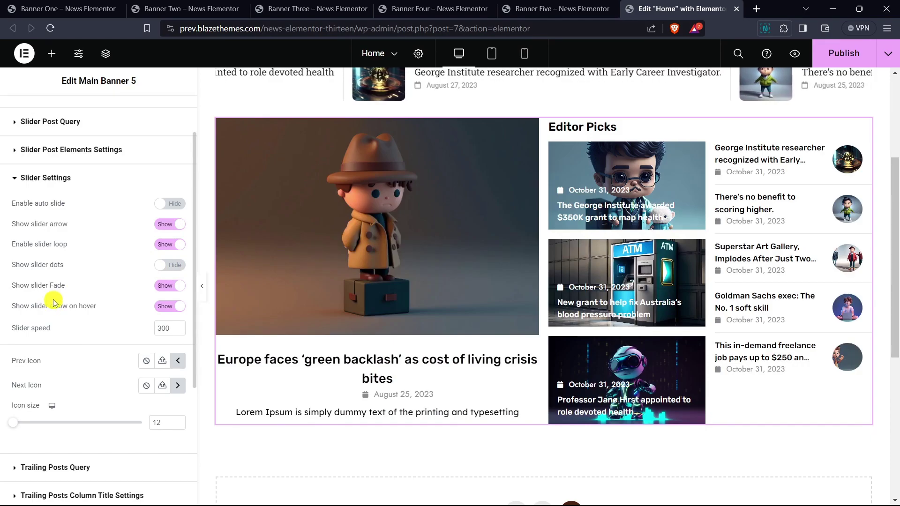
pyautogui.click(167, 287)
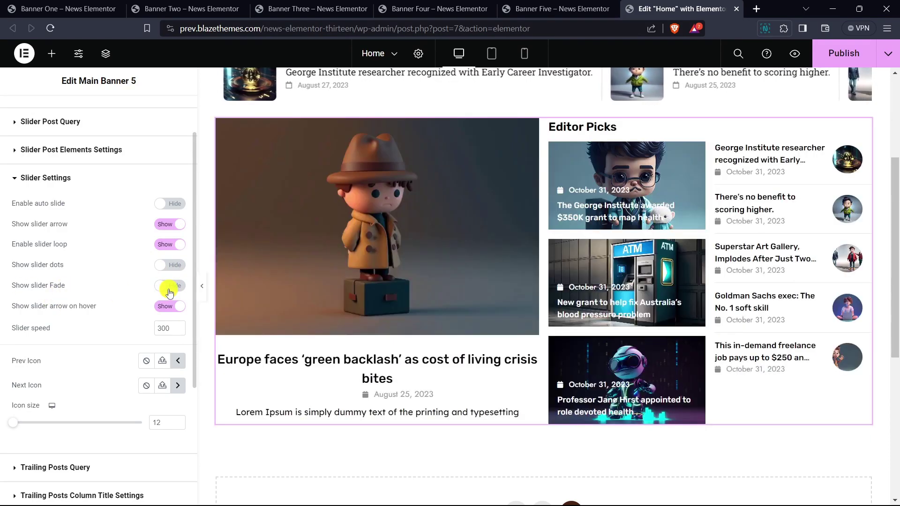
pyautogui.click(520, 280)
pyautogui.click(520, 280)
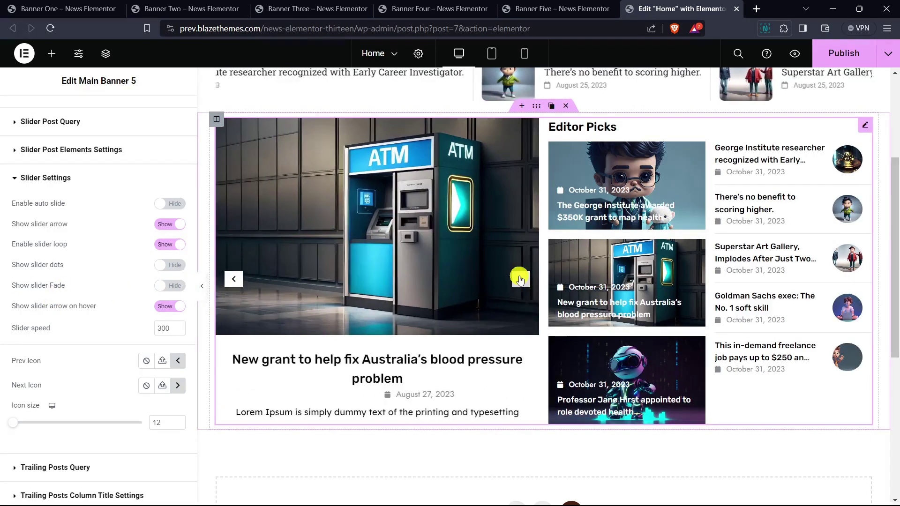
pyautogui.click(520, 280)
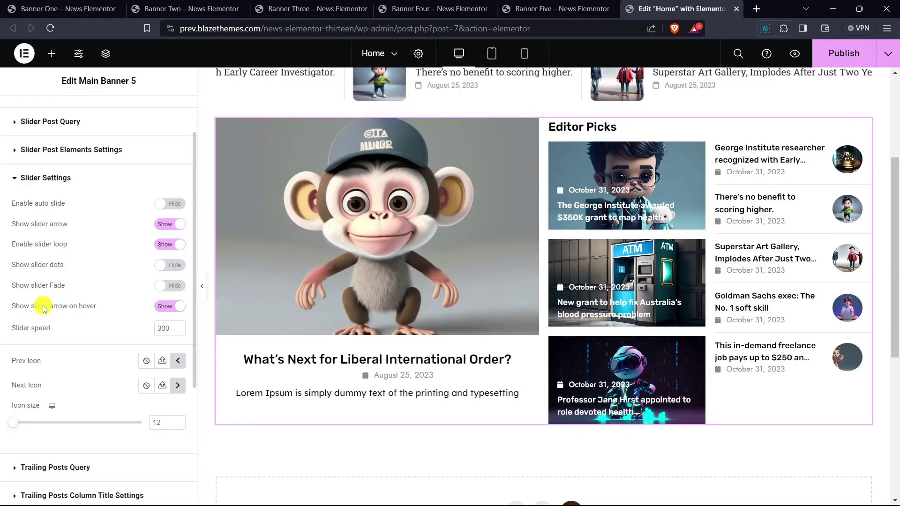
# Step: Switch the show slider arrow on hover option off, on, and off again
pyautogui.click(176, 310)
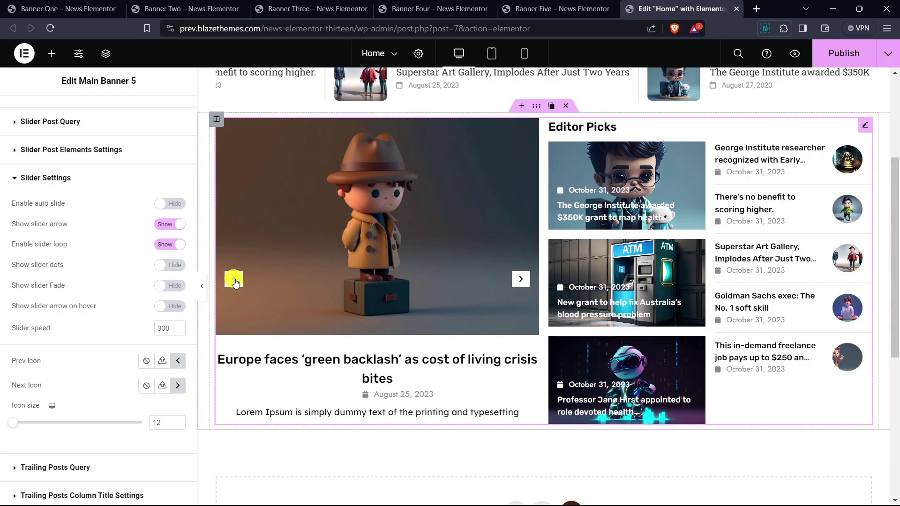
pyautogui.click(164, 307)
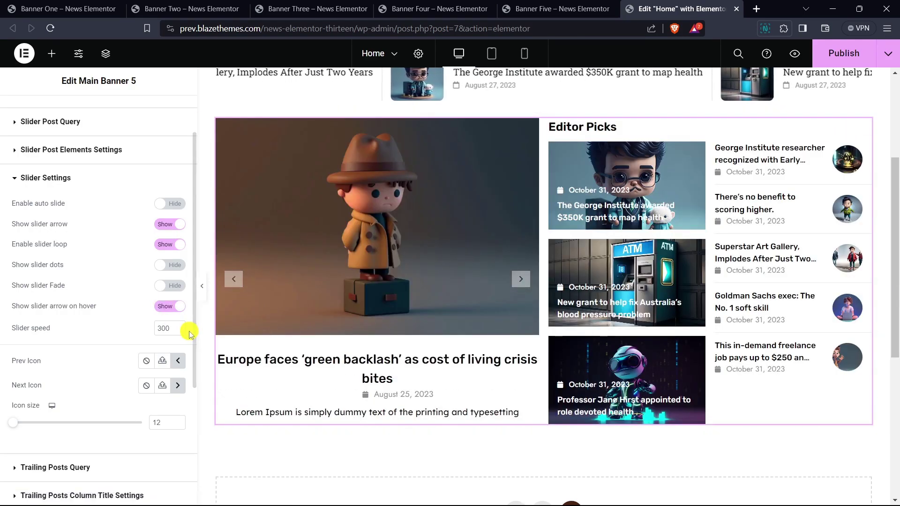
pyautogui.click(170, 307)
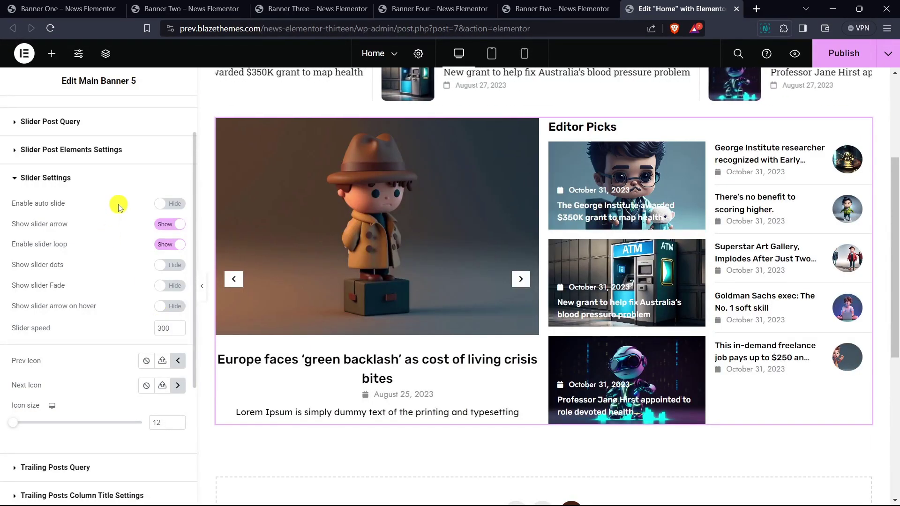
# Step: Set the slider speed to 1500
pyautogui.scroll(-1, 117, 204)
pyautogui.click(178, 274)
pyautogui.press('BackSpace')
pyautogui.write('15')
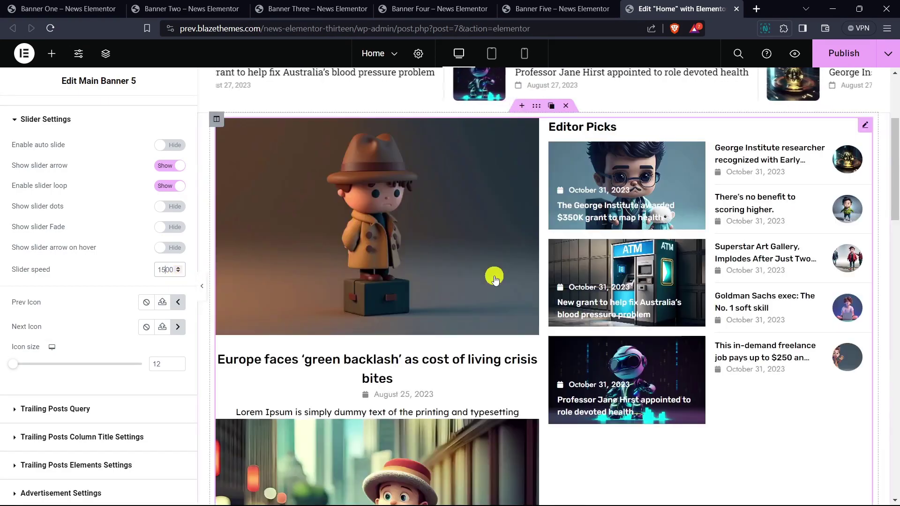
# Step: Advance through the Main Banner 5 slides to check the slider speed
pyautogui.click(519, 278)
pyautogui.click(518, 279)
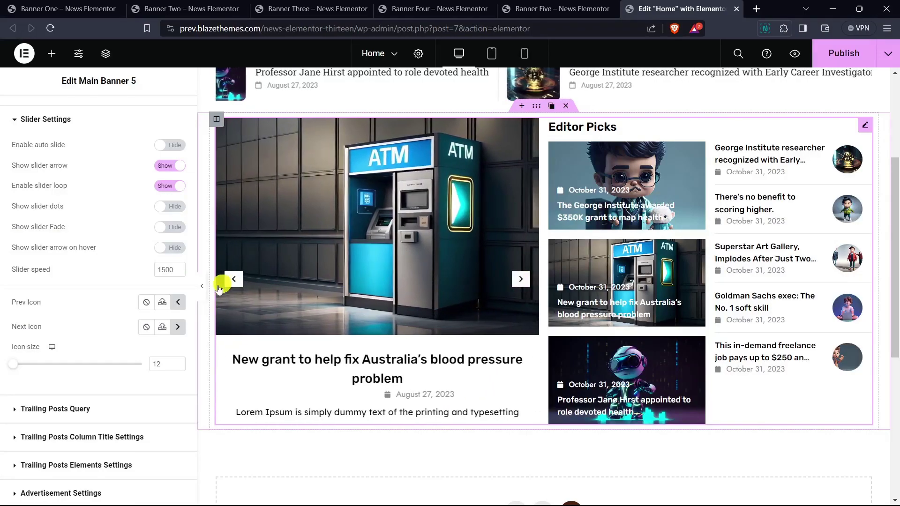
# Step: Change the slider's previous and next icons to the double-angle left and right arrows, and set the icon size to 17
pyautogui.click(179, 302)
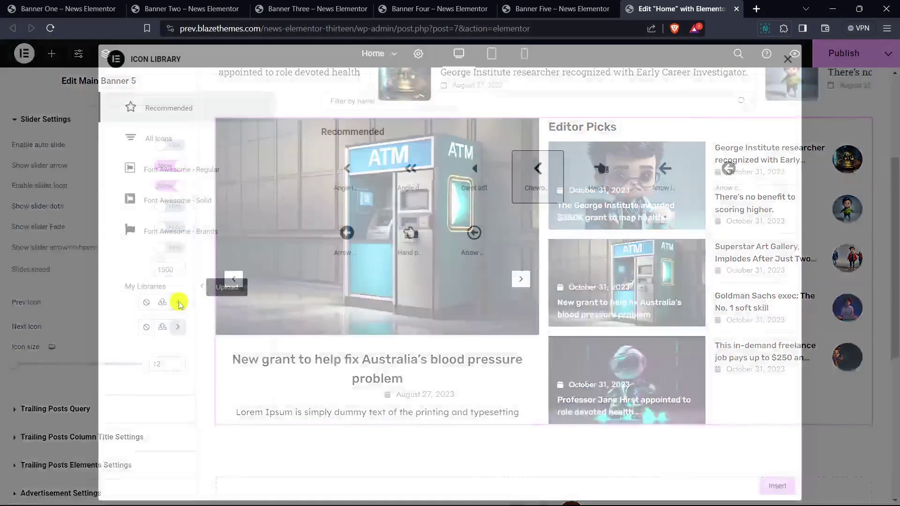
pyautogui.click(408, 173)
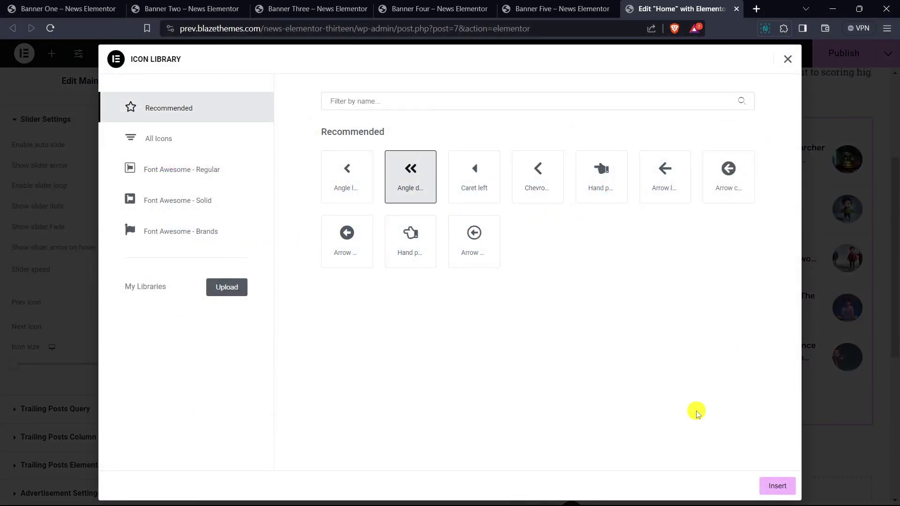
pyautogui.click(782, 493)
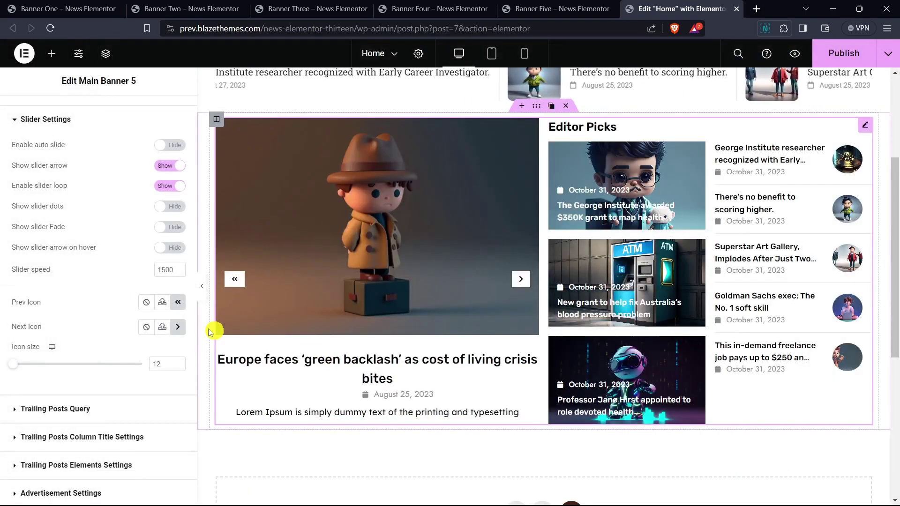
pyautogui.click(178, 326)
pyautogui.click(428, 180)
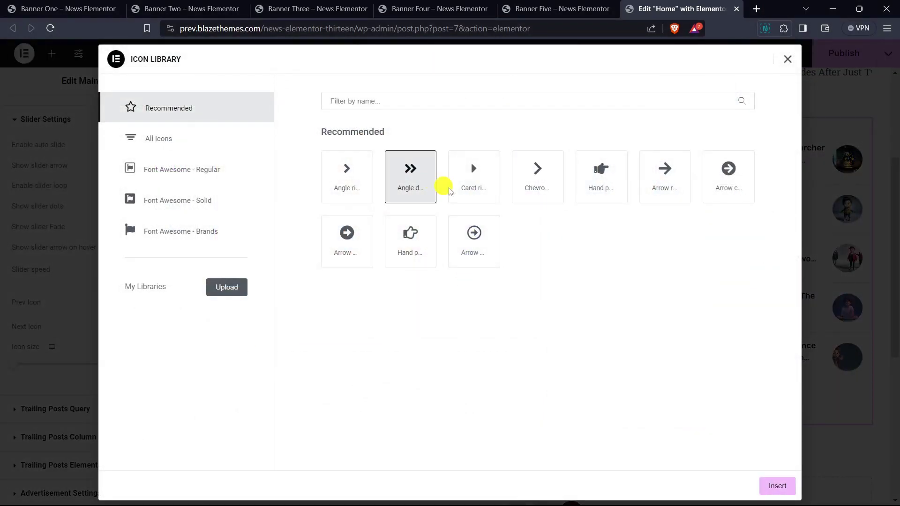
pyautogui.click(776, 485)
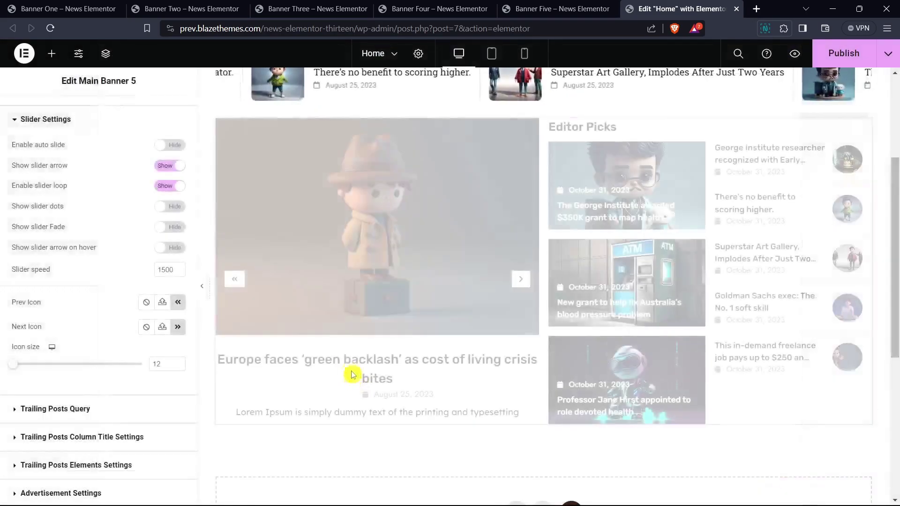
pyautogui.scroll(-3, 122, 260)
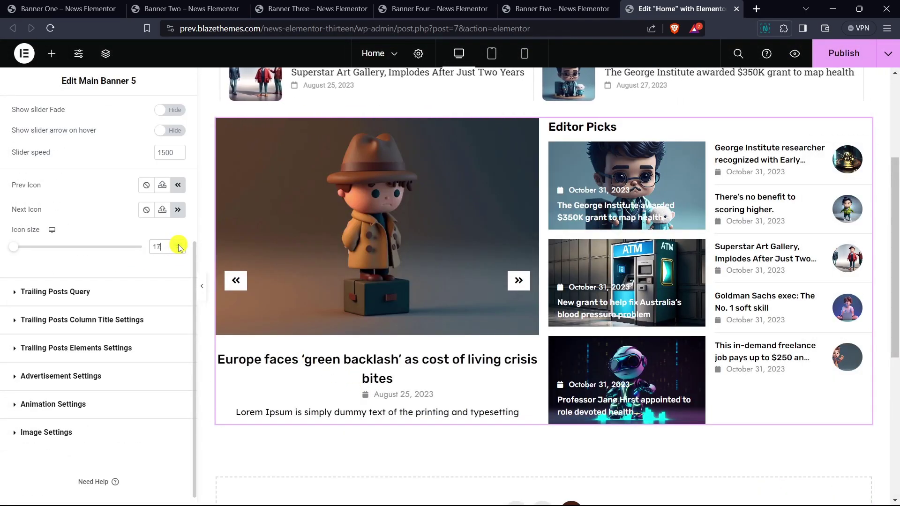
# Step: Set the post order of the trailing posts query to Oldest - Newest
pyautogui.click(69, 292)
pyautogui.scroll(-1, 90, 196)
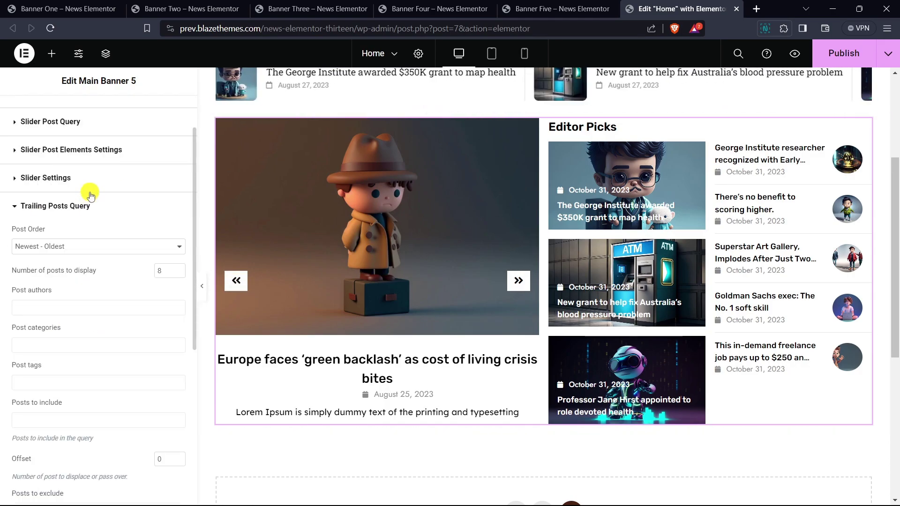
pyautogui.scroll(-1, 99, 192)
pyautogui.moveTo(46, 150); pyautogui.dragTo(126, 157)
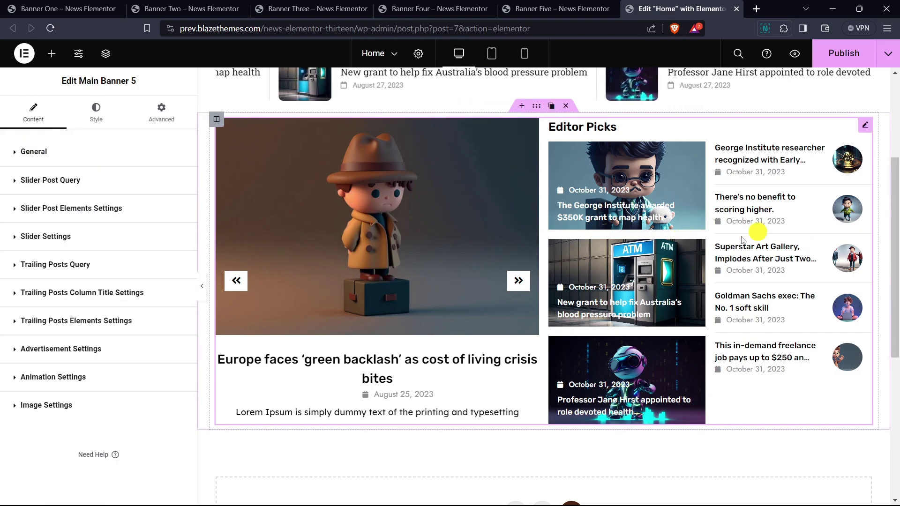
pyautogui.click(75, 265)
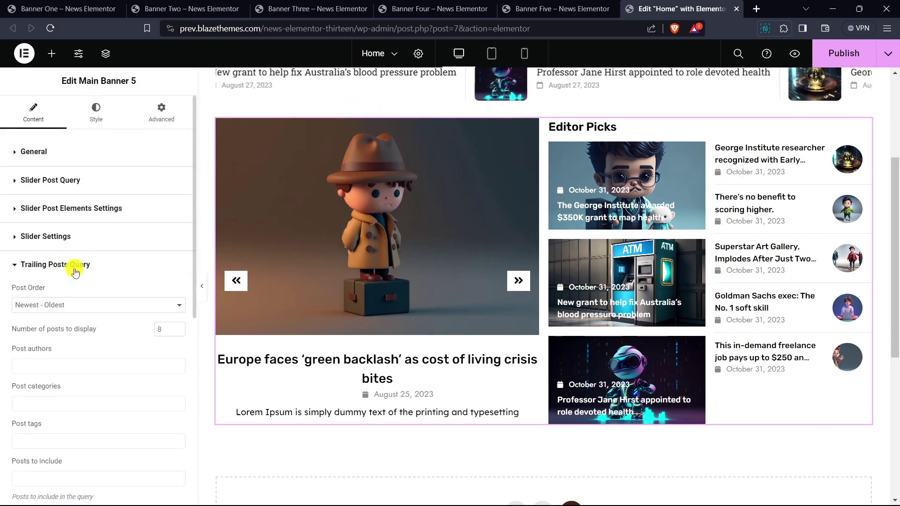
pyautogui.scroll(-2, 112, 222)
pyautogui.click(71, 194)
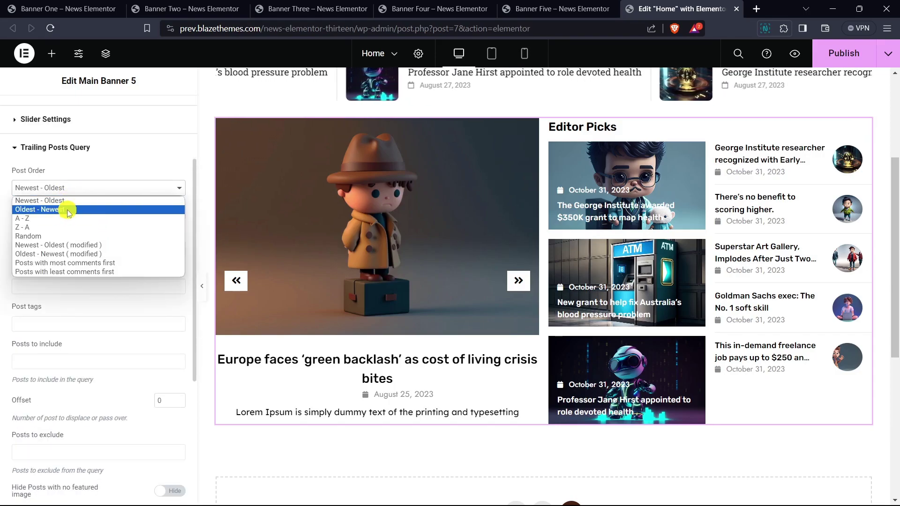
pyautogui.click(67, 210)
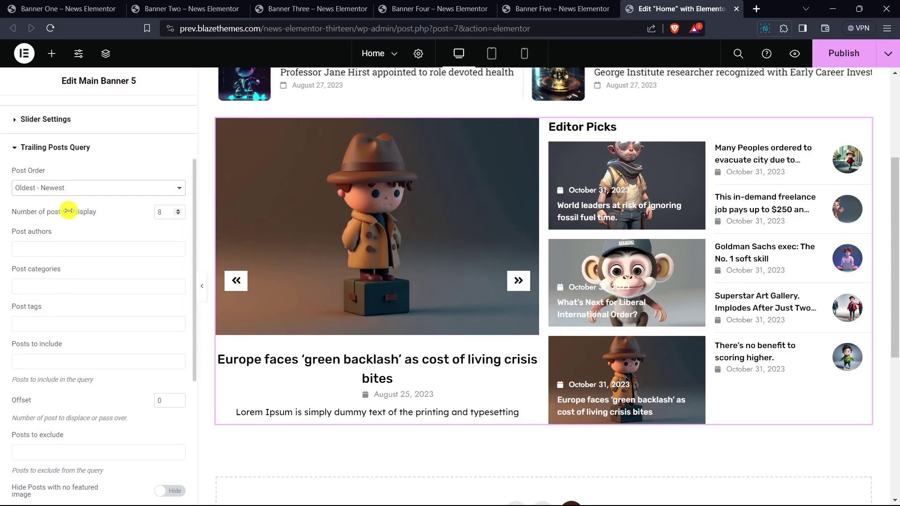
# Step: Limit the trailing posts to the Politics, Culture, Fashion and Finance post categories
pyautogui.click(45, 287)
pyautogui.click(54, 315)
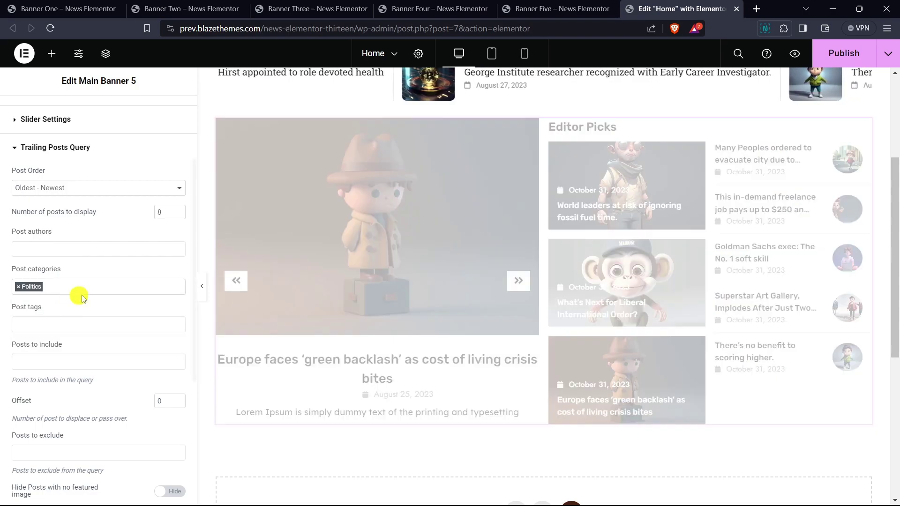
pyautogui.click(105, 288)
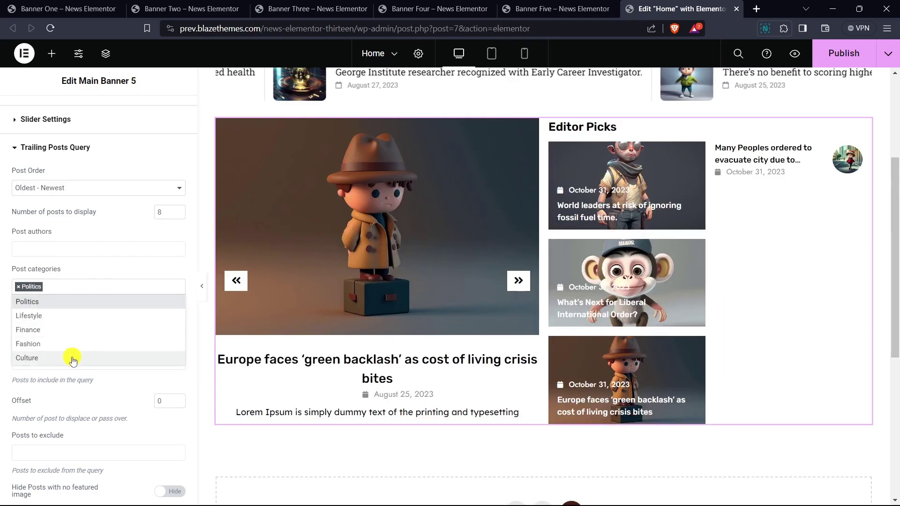
pyautogui.click(71, 359)
pyautogui.click(113, 291)
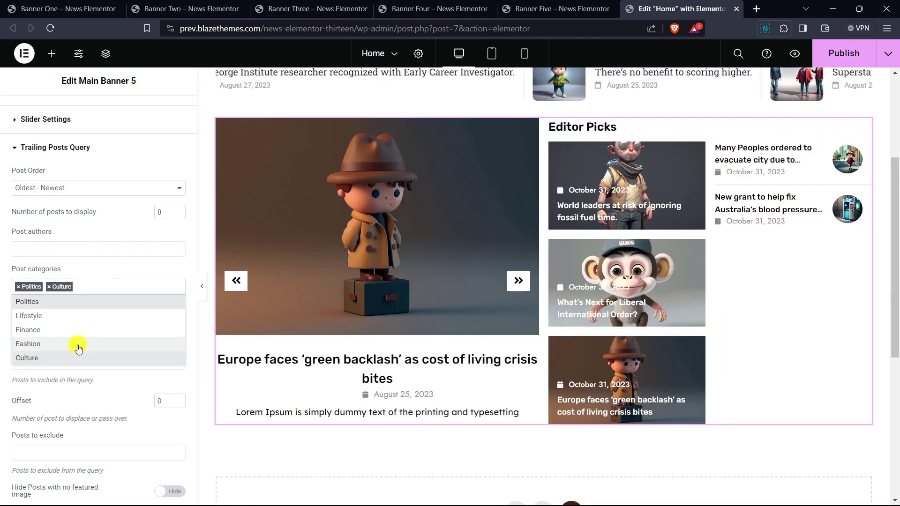
pyautogui.click(76, 344)
pyautogui.click(133, 291)
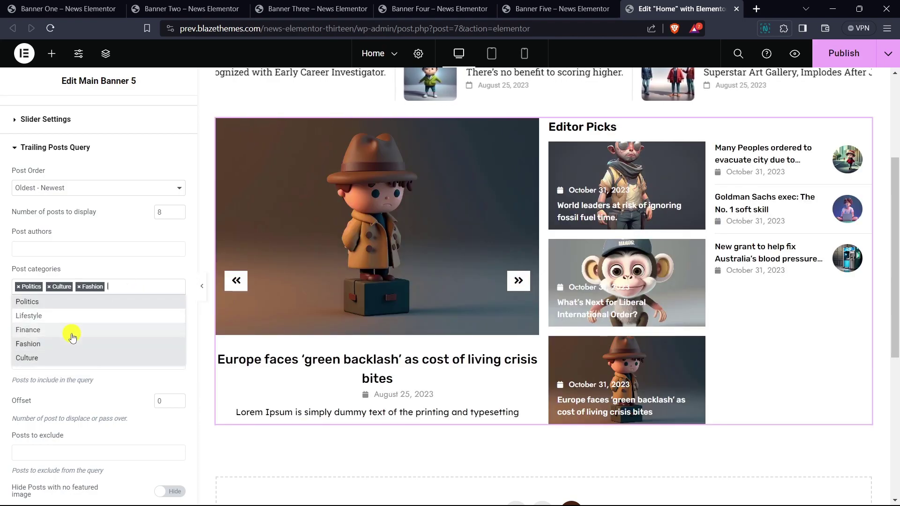
pyautogui.click(72, 331)
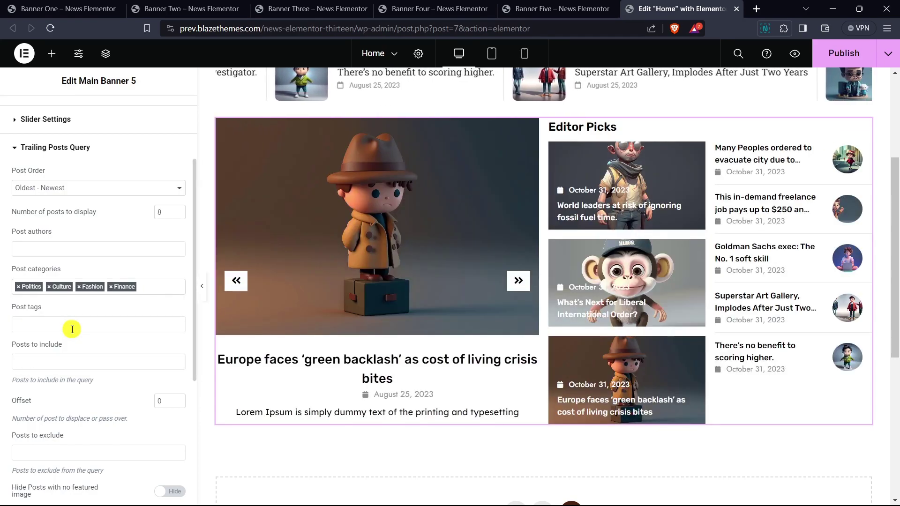
# Step: Hide the trailing posts column title and show it again
pyautogui.scroll(-3, 117, 230)
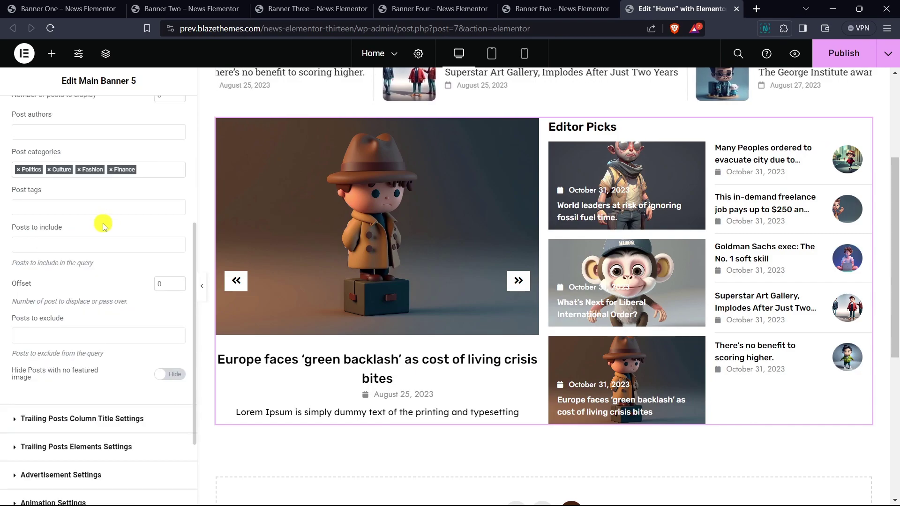
pyautogui.scroll(-3, 103, 225)
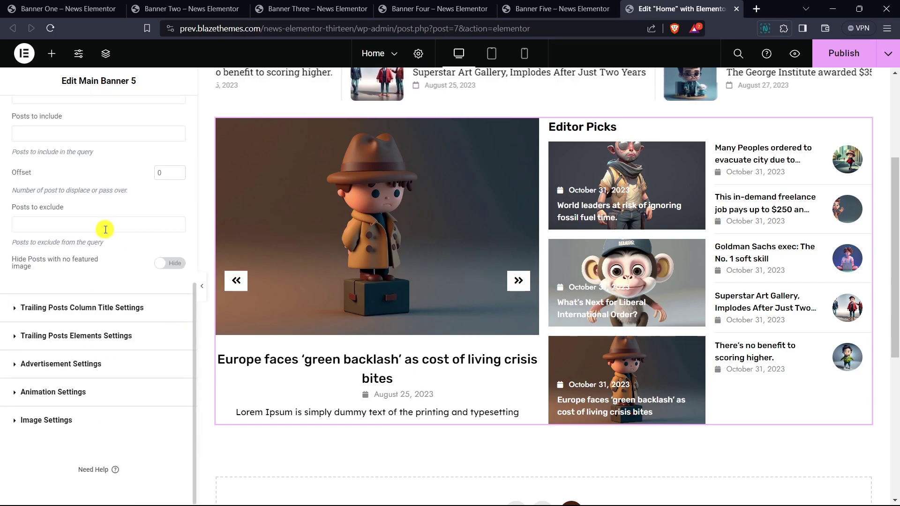
pyautogui.click(80, 307)
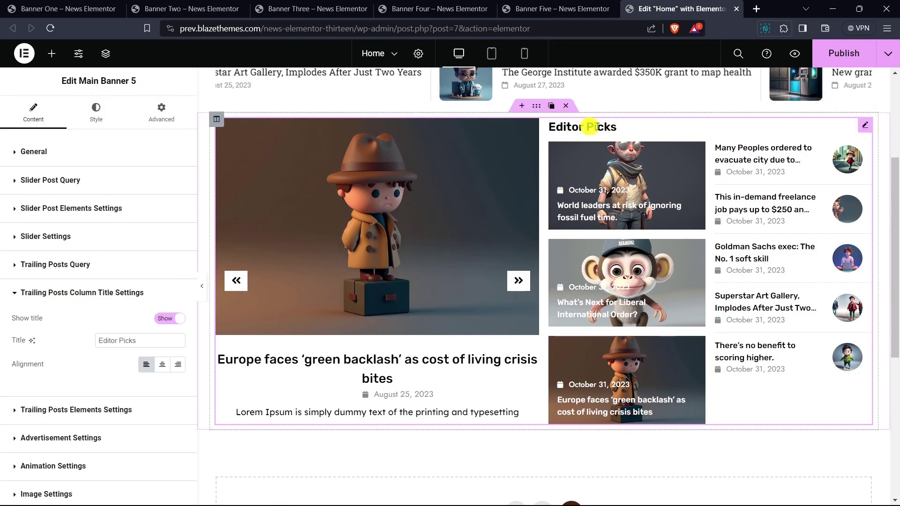
pyautogui.scroll(-2, 170, 246)
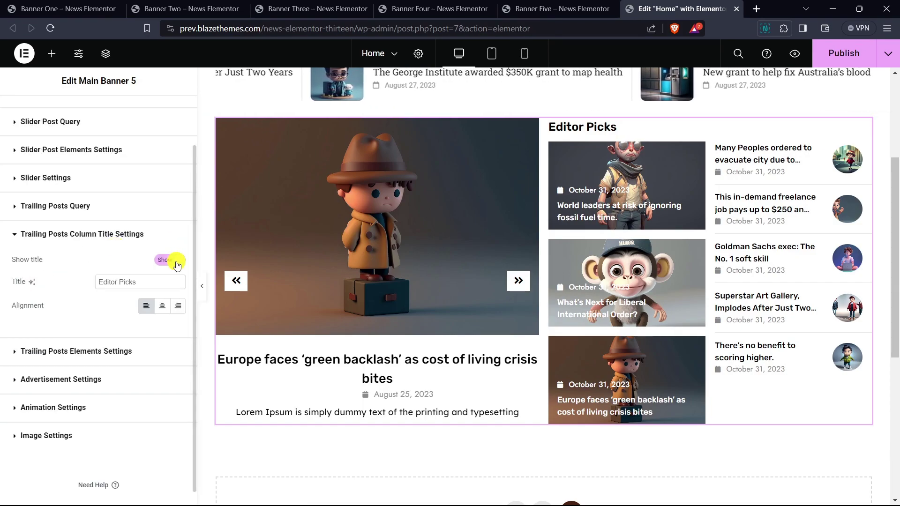
pyautogui.click(171, 260)
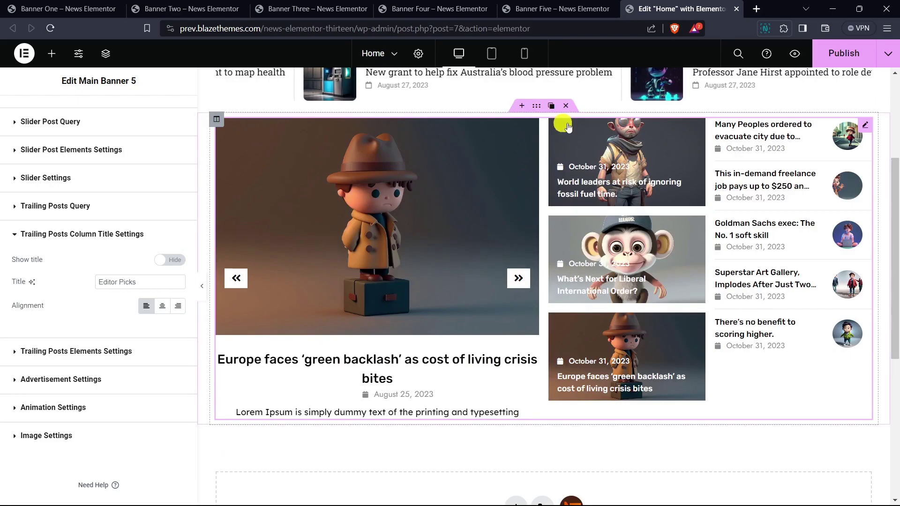
pyautogui.click(176, 262)
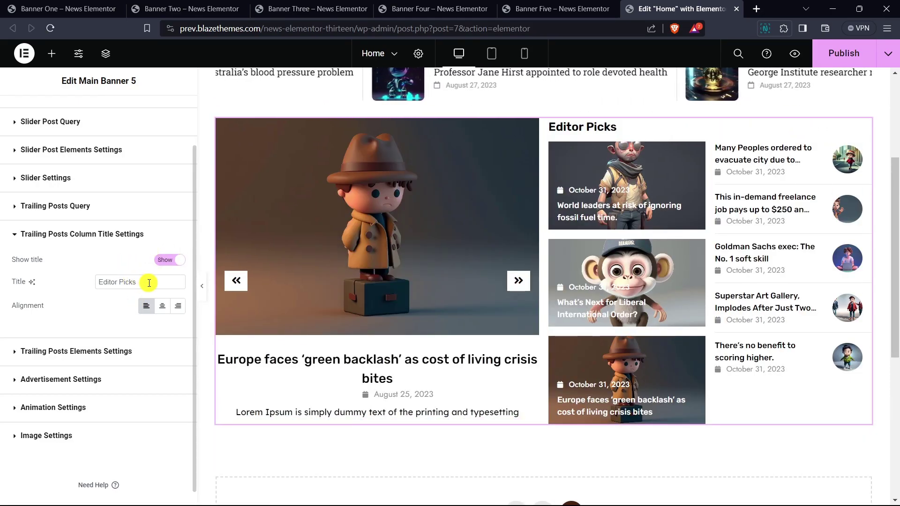
# Step: Try center and right alignment for the Editor Picks column title, and set it back to Center
pyautogui.scroll(-1, 121, 260)
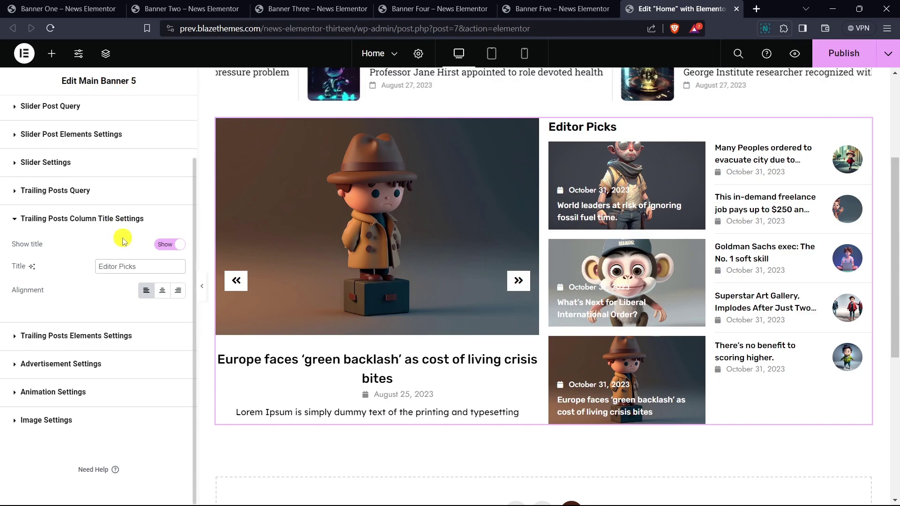
pyautogui.click(162, 290)
pyautogui.click(186, 292)
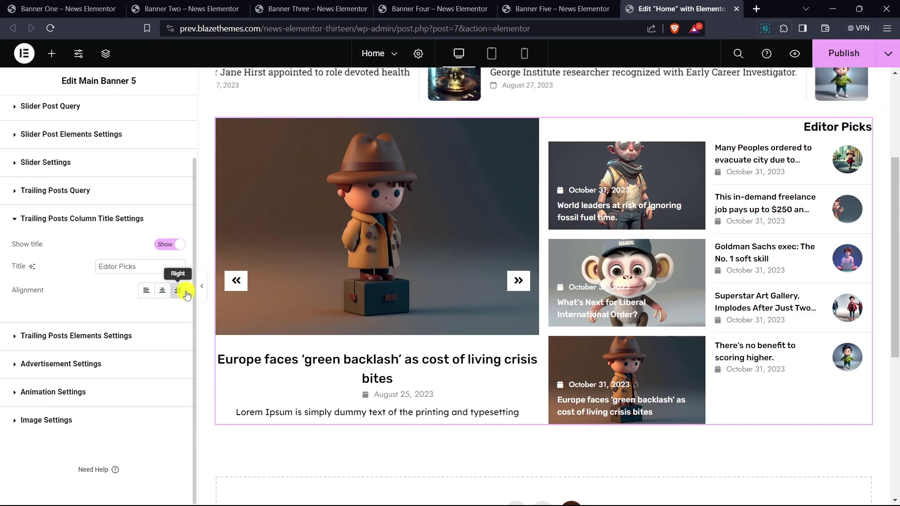
pyautogui.click(162, 292)
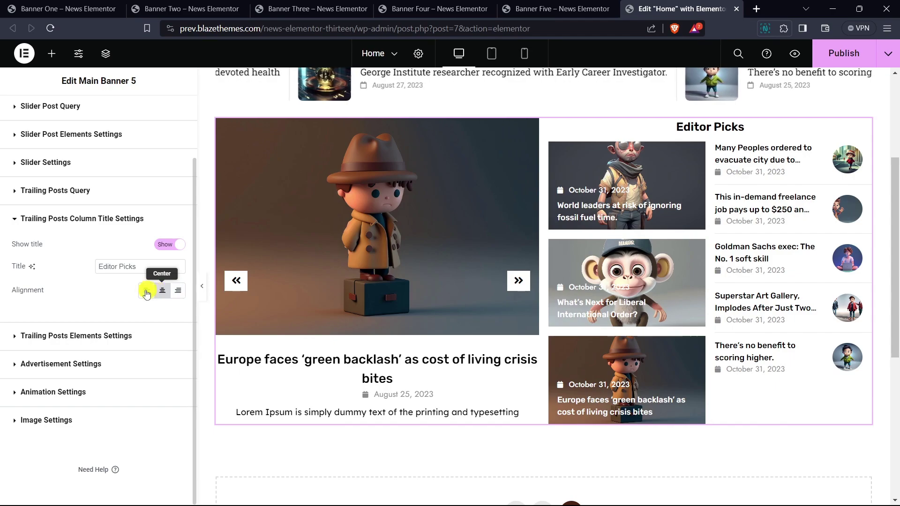
# Step: Hide the post titles in the trailing posts elements settings and show them again
pyautogui.click(97, 337)
pyautogui.scroll(-2, 117, 225)
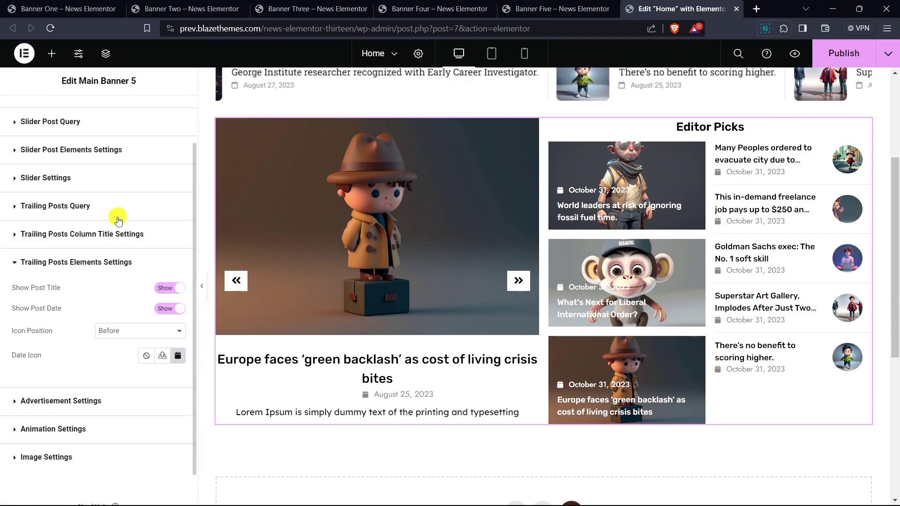
pyautogui.scroll(-1, 111, 224)
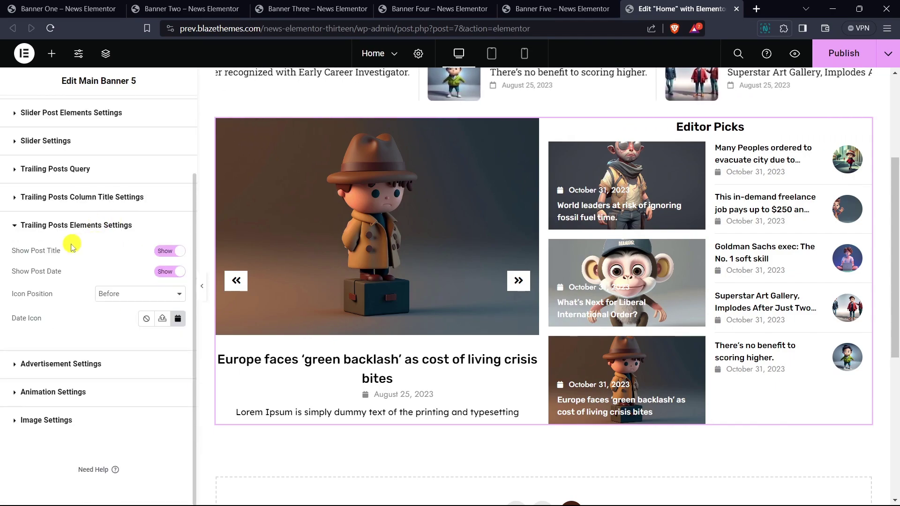
pyautogui.click(176, 253)
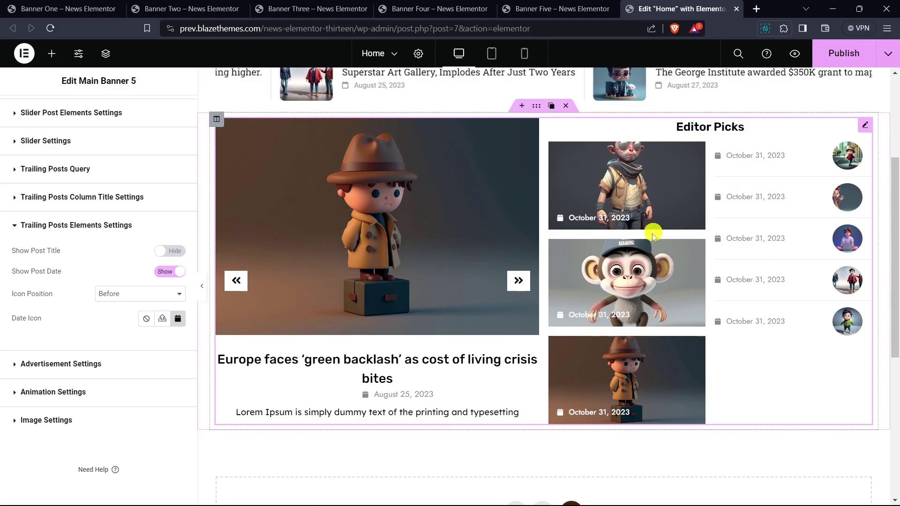
pyautogui.click(169, 252)
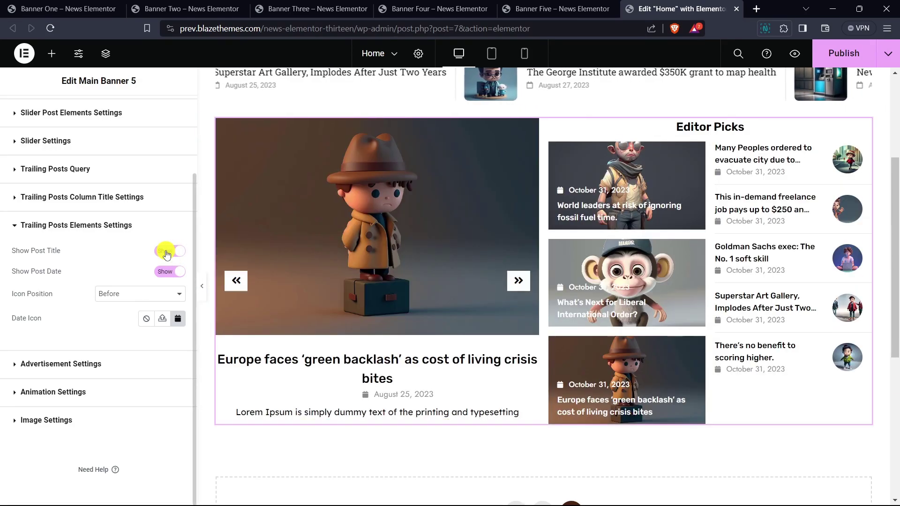
# Step: Replace the trailing posts' date icon with the solid calendar icon that shows a grid of days
pyautogui.click(178, 320)
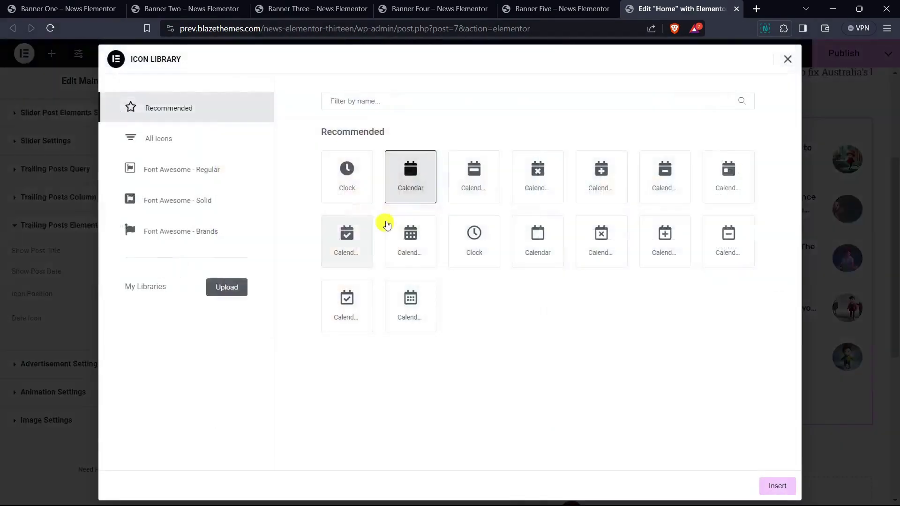
pyautogui.click(472, 187)
pyautogui.click(546, 192)
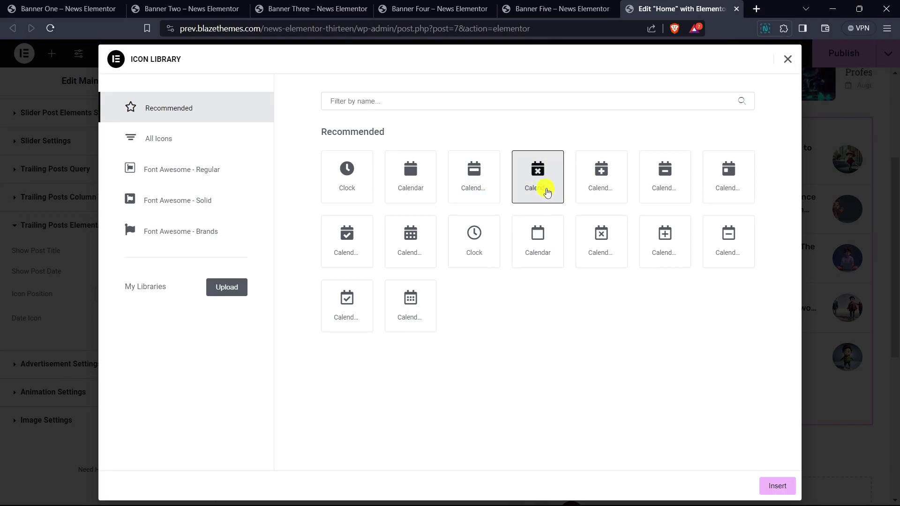
pyautogui.click(422, 241)
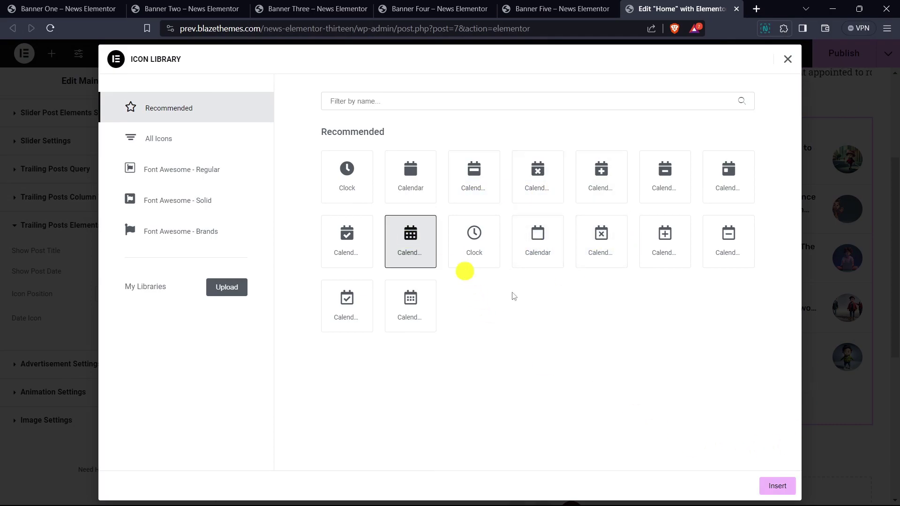
pyautogui.click(775, 485)
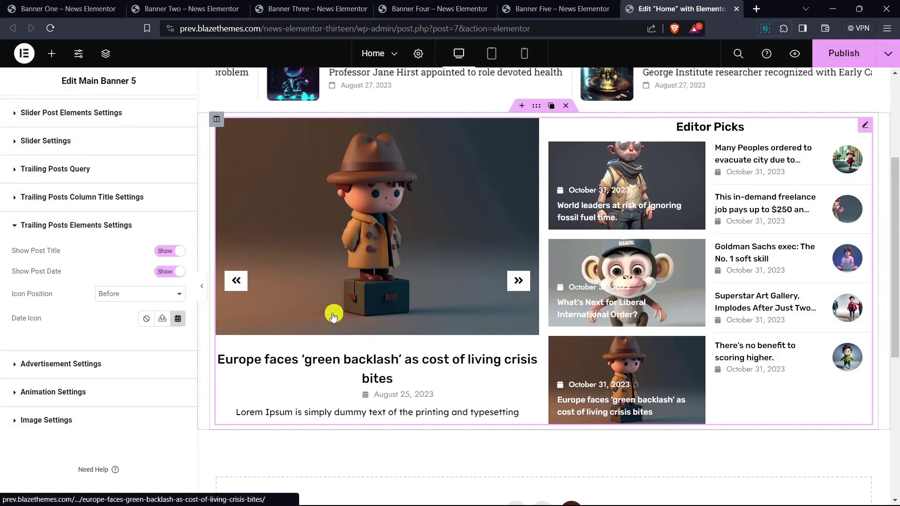
# Step: Turn on the advertisement display in Main Banner 5's advertisement settings and check its placement in the banner
pyautogui.click(89, 364)
pyautogui.scroll(-1, 127, 220)
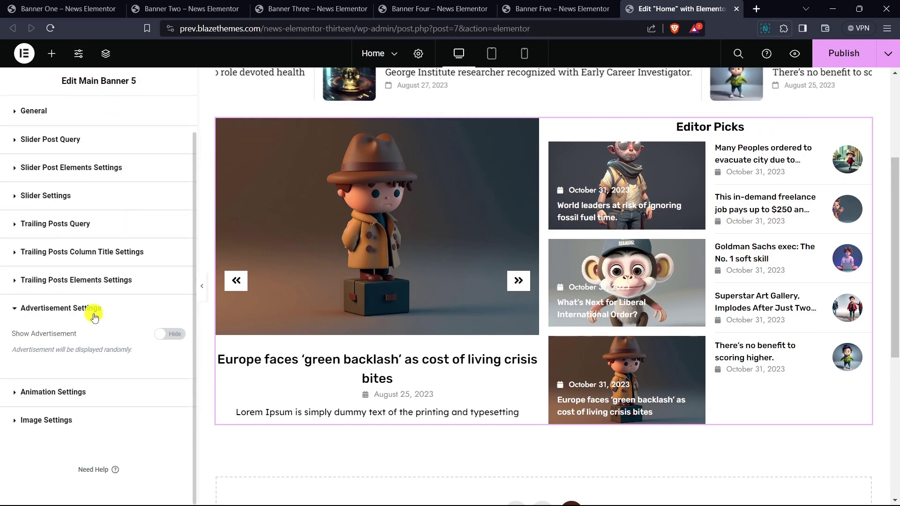
pyautogui.moveTo(16, 333); pyautogui.dragTo(85, 336)
pyautogui.moveTo(14, 351); pyautogui.dragTo(158, 355)
pyautogui.click(161, 358)
pyautogui.click(169, 334)
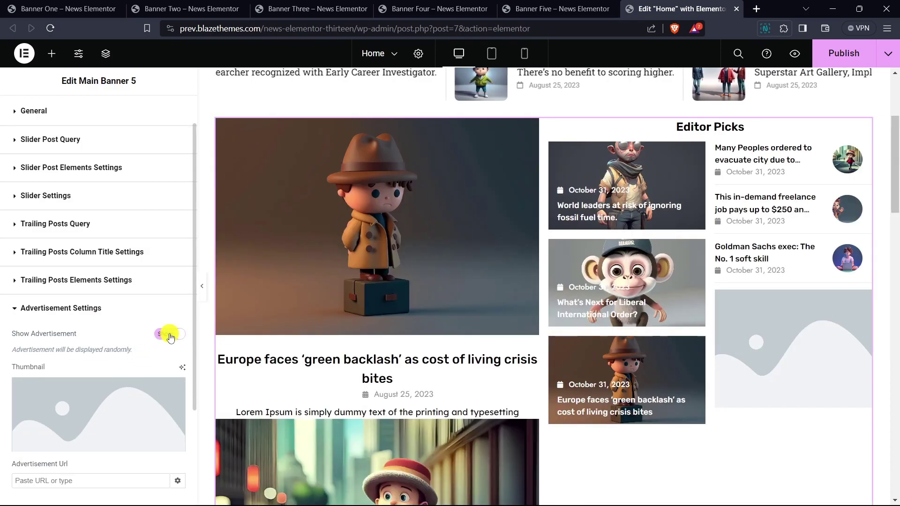
pyautogui.scroll(-2, 778, 259)
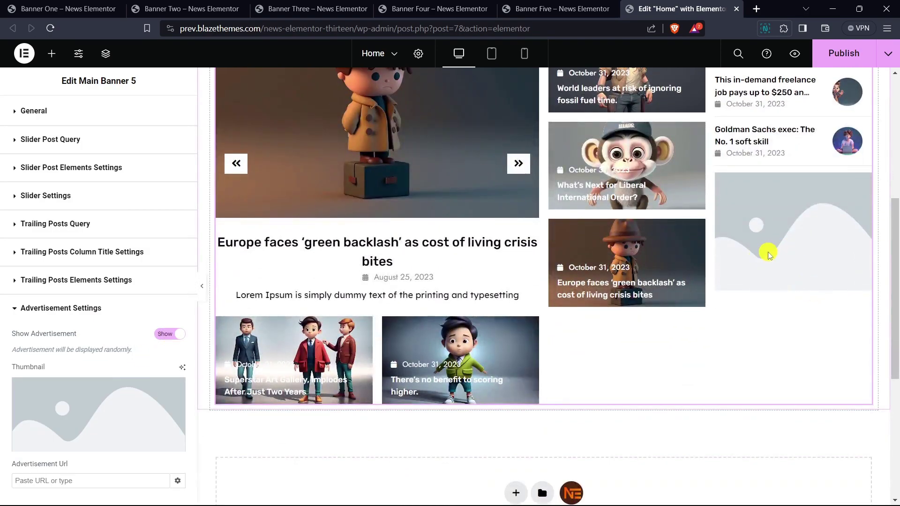
pyautogui.scroll(1, 750, 263)
pyautogui.scroll(-1, 85, 227)
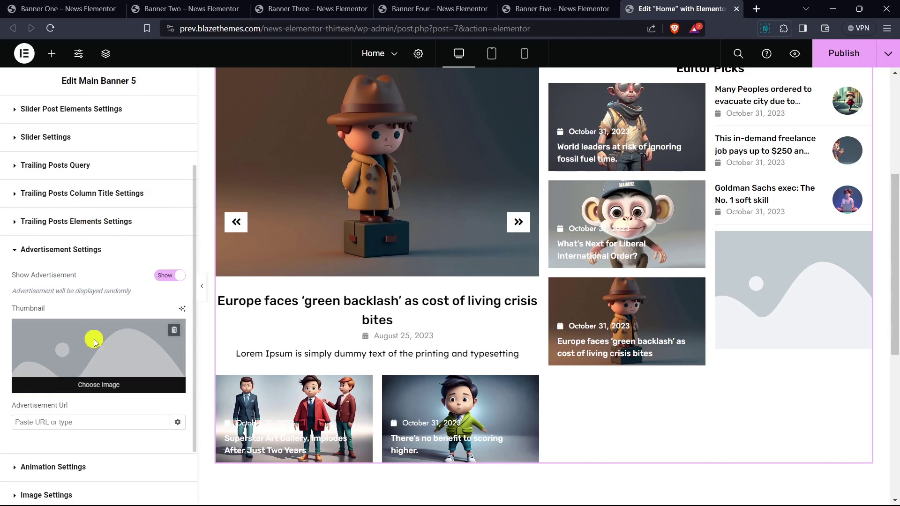
# Step: Set the advertisement thumbnail to the News Elementor Kit image with the boy's face from the media library
pyautogui.click(94, 342)
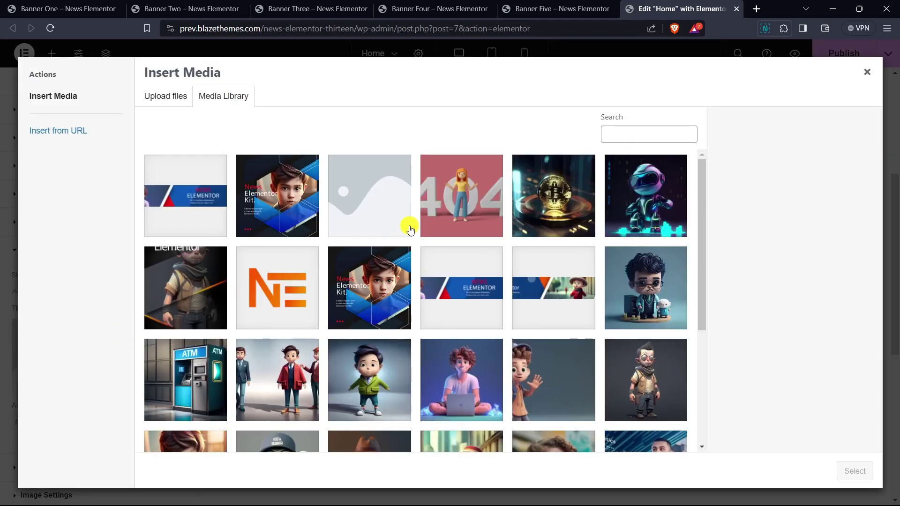
pyautogui.click(297, 208)
pyautogui.click(851, 471)
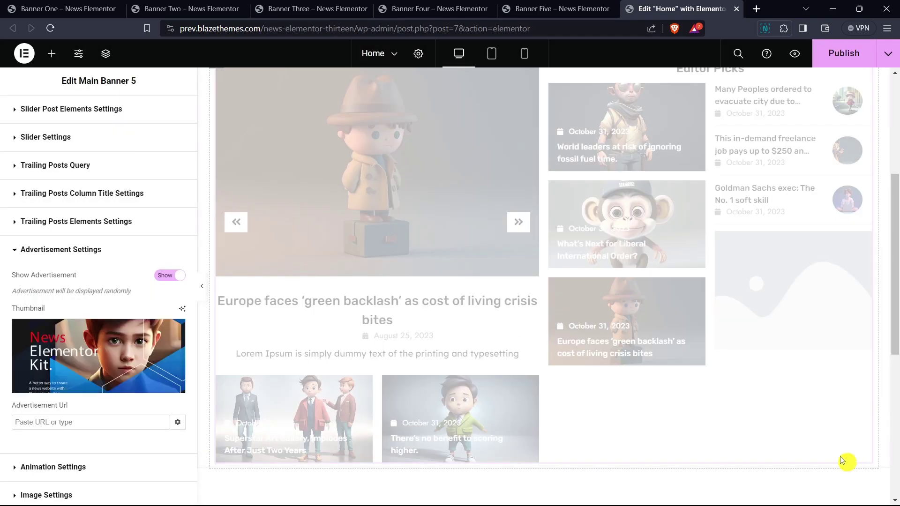
pyautogui.scroll(2, 600, 335)
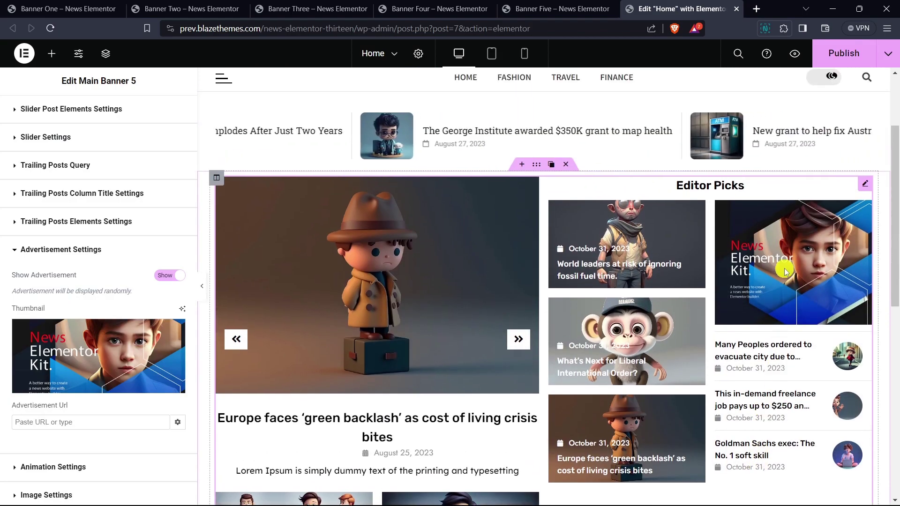
pyautogui.scroll(-1, 618, 245)
# Step: Set the advertisement URL to #
pyautogui.scroll(-2, 80, 318)
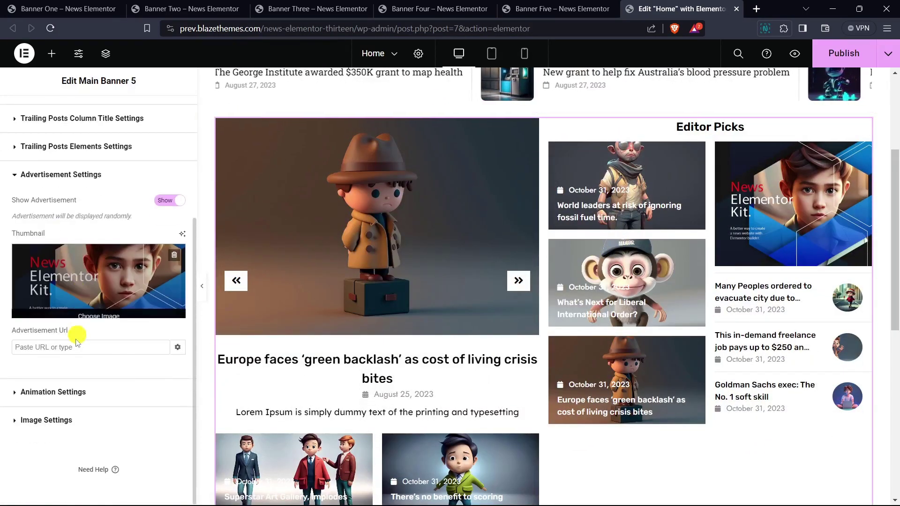
pyautogui.click(80, 354)
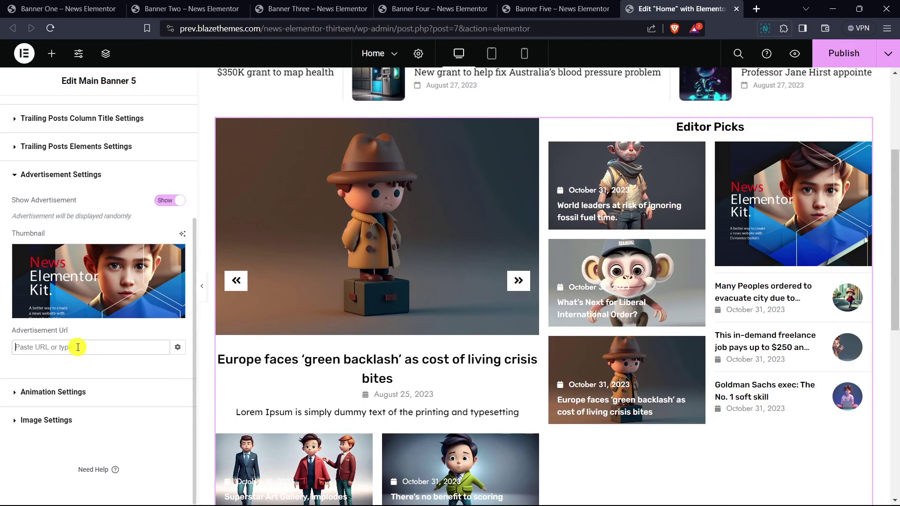
pyautogui.write('#')
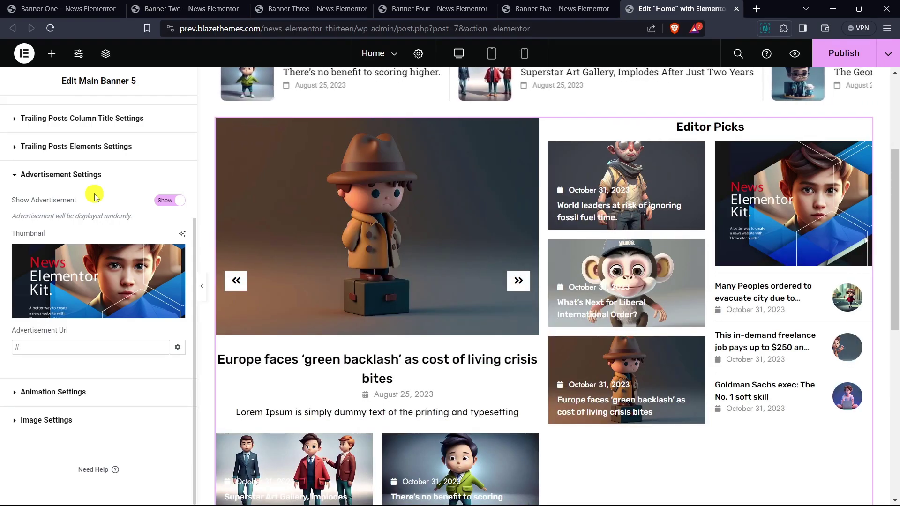
# Step: Set the post title's custom animation to Effect 1 in the animation settings
pyautogui.click(73, 393)
pyautogui.scroll(-3, 110, 269)
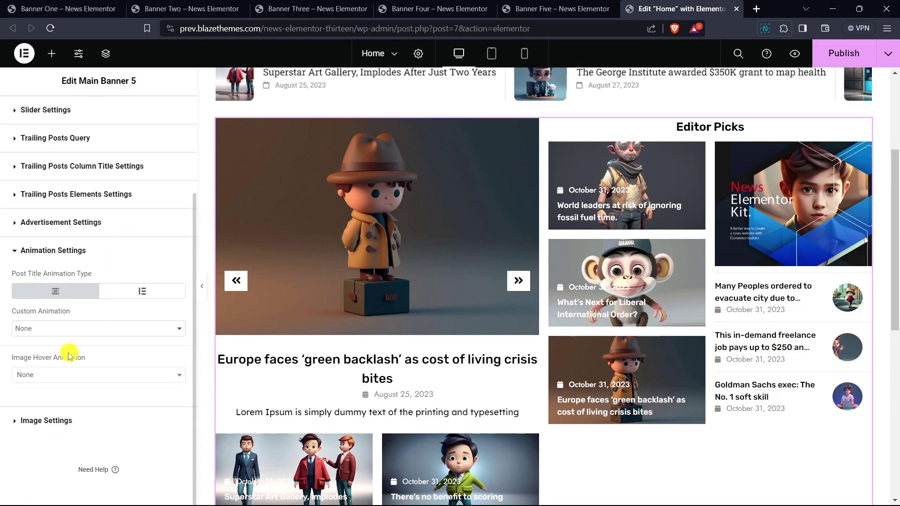
pyautogui.click(52, 330)
pyautogui.click(50, 351)
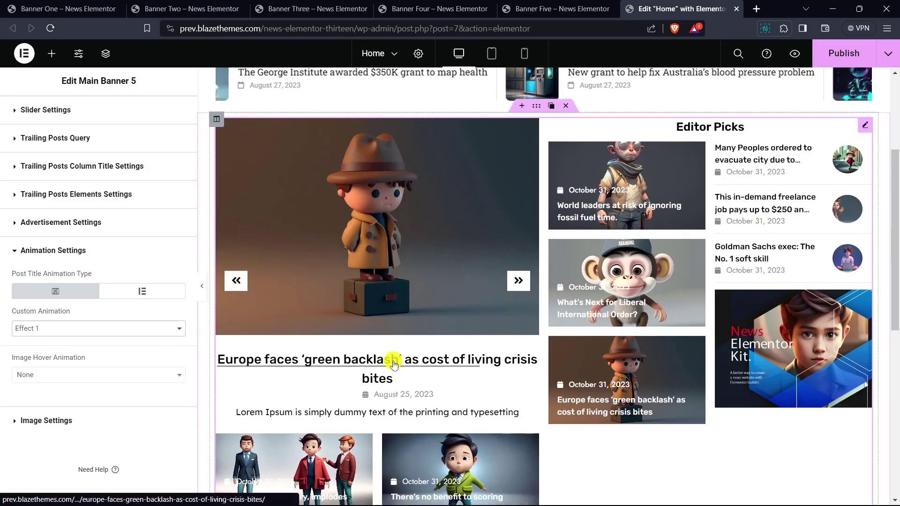
# Step: Look through the available image sizes in the image settings
pyautogui.click(62, 253)
pyautogui.click(67, 405)
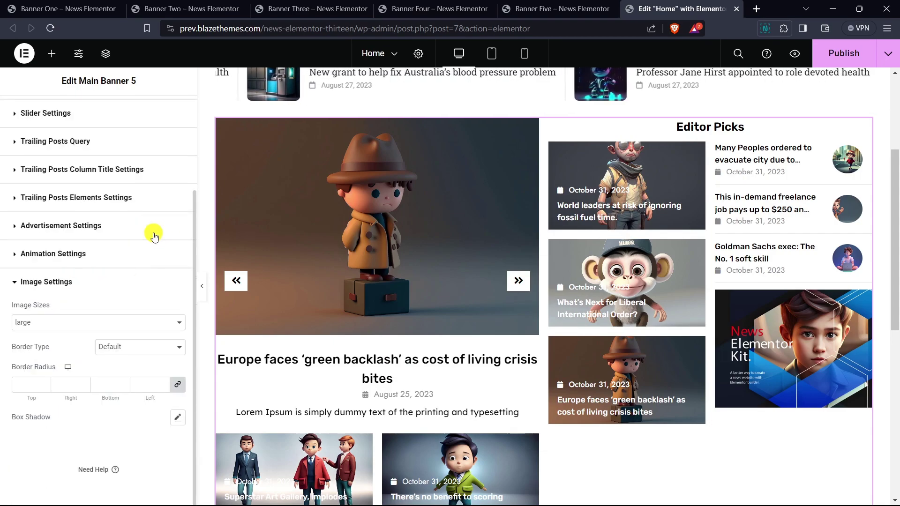
pyautogui.click(63, 324)
pyautogui.click(31, 376)
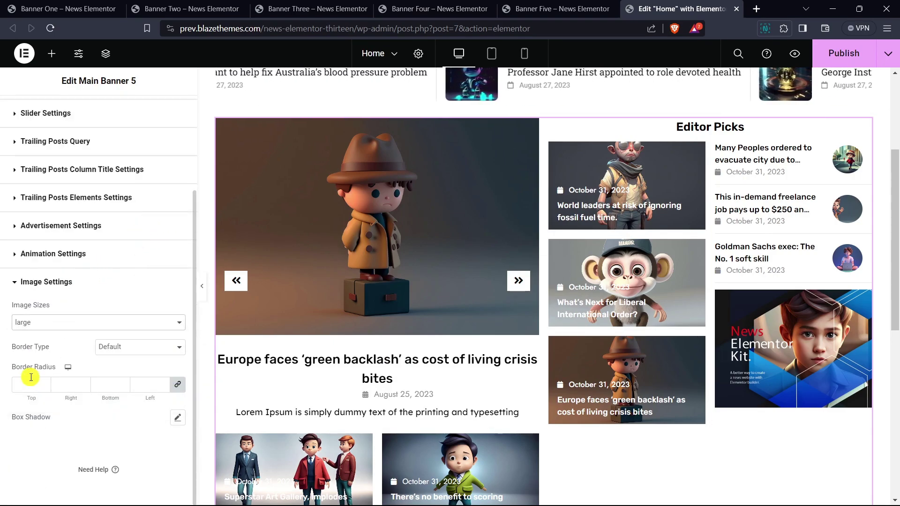
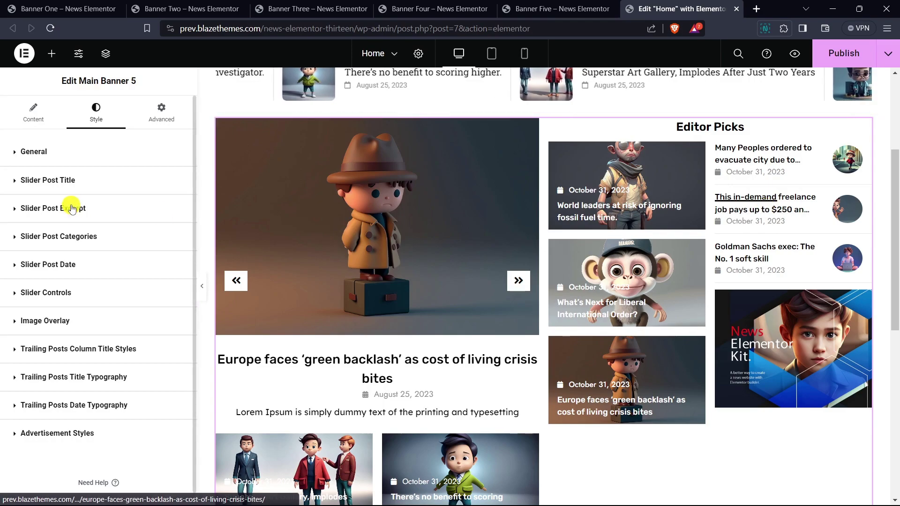
# Step: Set both the column gap and the row gap to 5 in the banner's general style settings
pyautogui.click(49, 164)
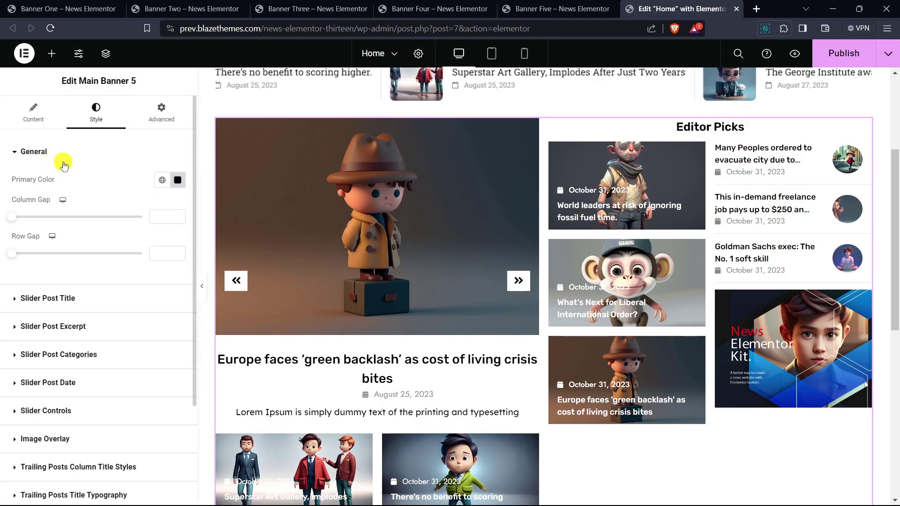
pyautogui.write('5')
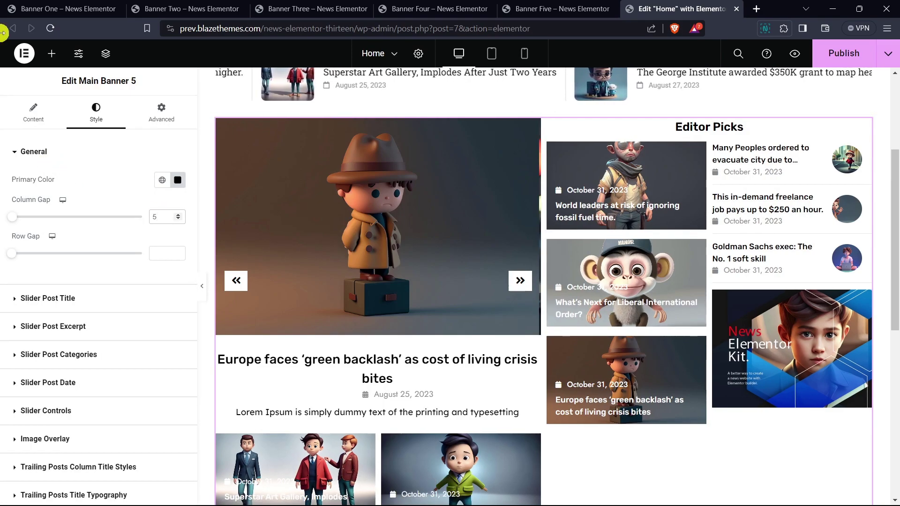
pyautogui.click(520, 280)
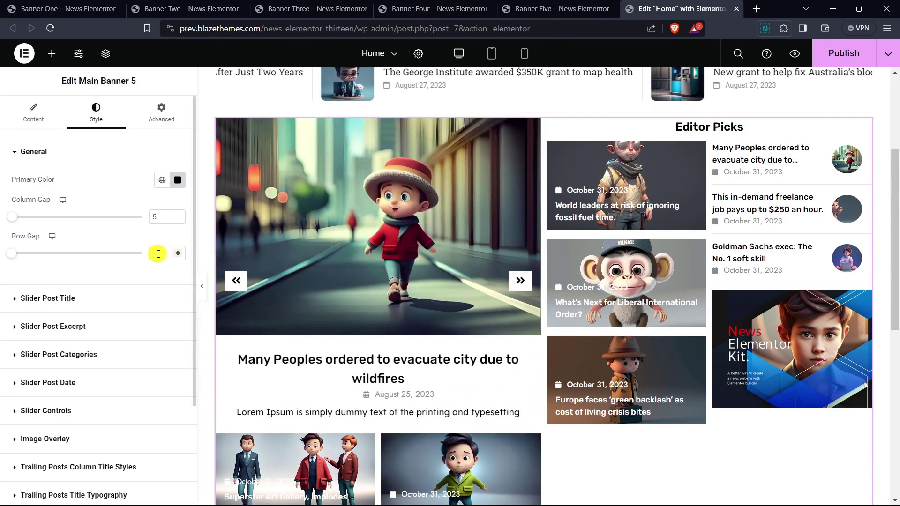
pyautogui.write('5')
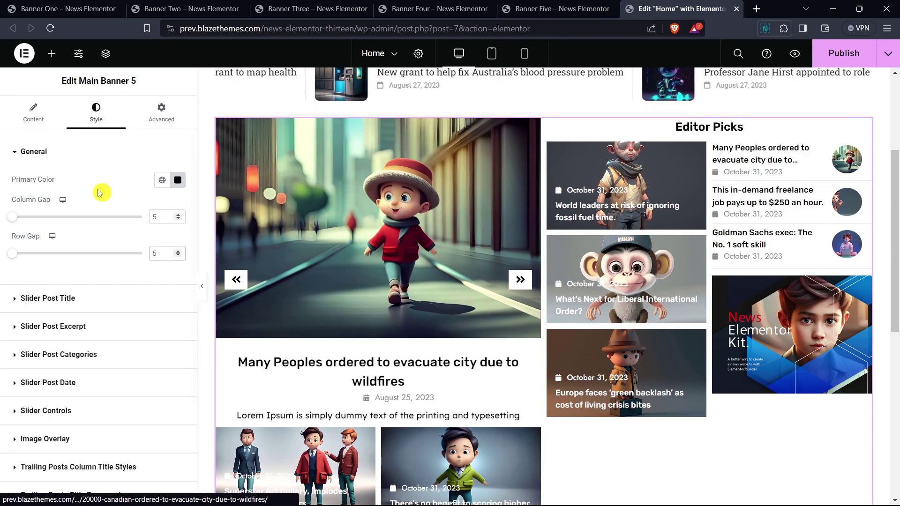
pyautogui.click(27, 152)
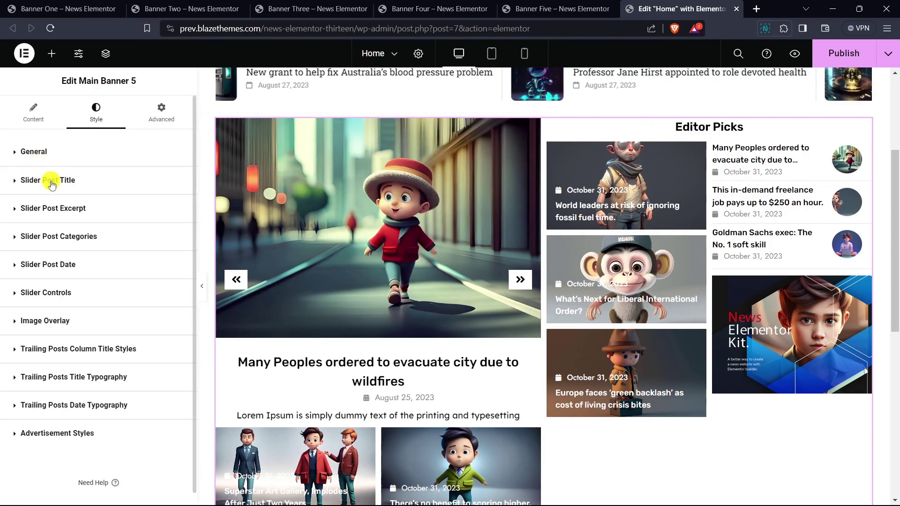
# Step: Set the slider post title's font family to Roboto Slab
pyautogui.click(52, 182)
pyautogui.click(177, 208)
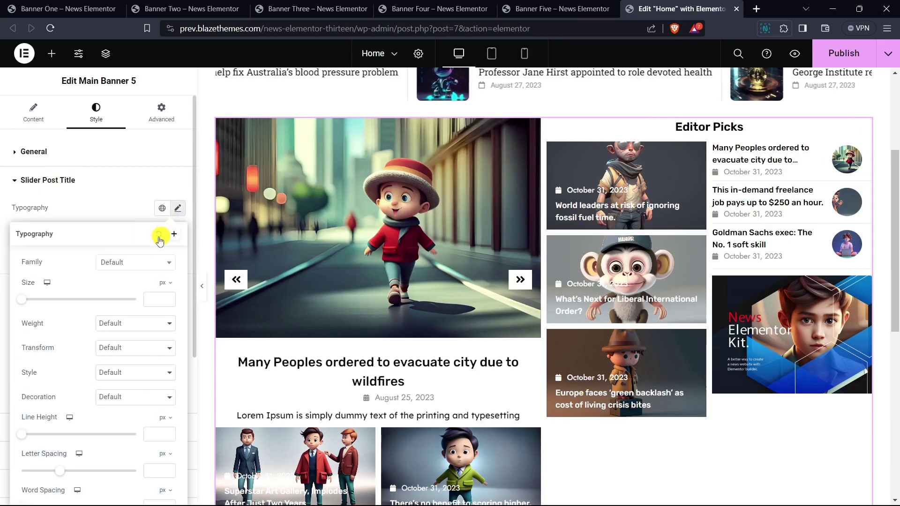
pyautogui.click(139, 269)
pyautogui.write('roboto sl')
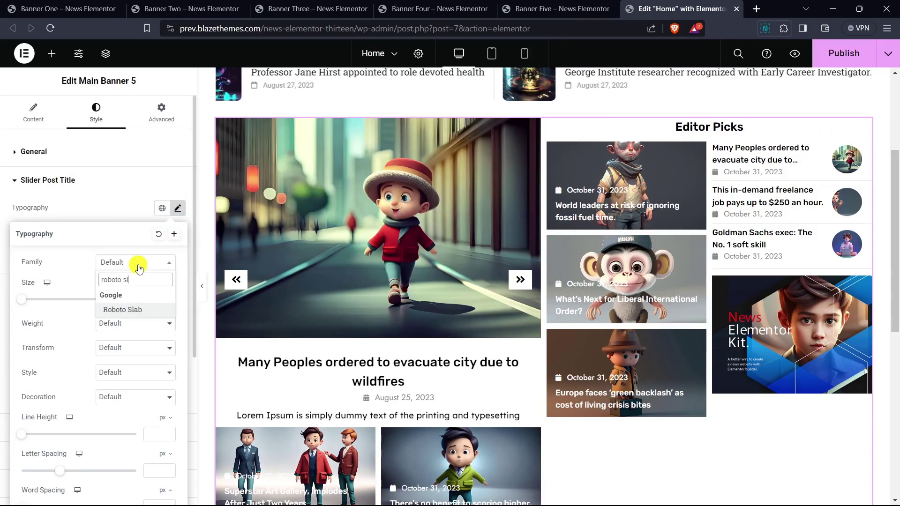
pyautogui.press('Return')
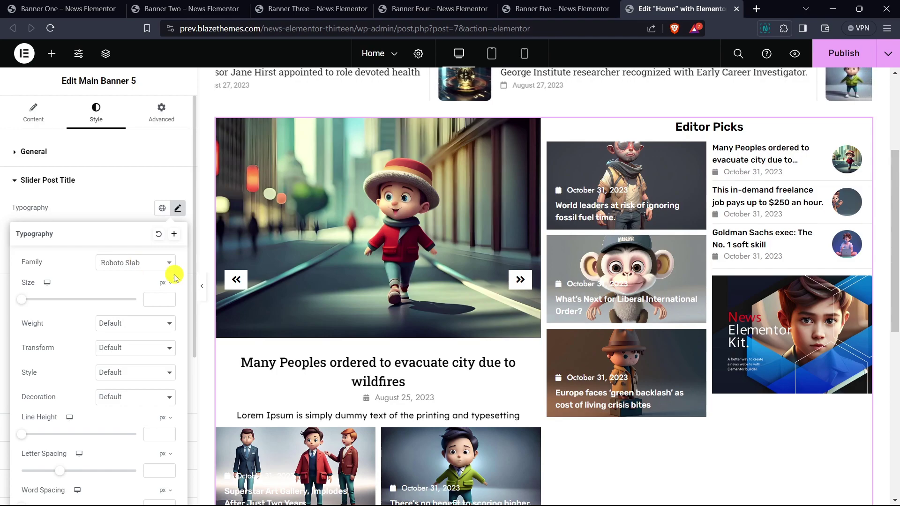
# Step: Set the slider post title's font size to 20 px
pyautogui.scroll(-1, 345, 261)
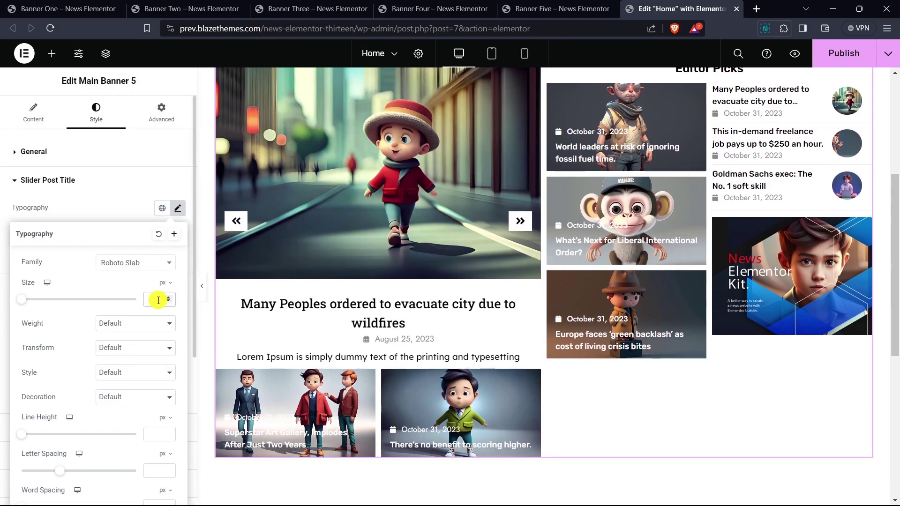
pyautogui.write('20')
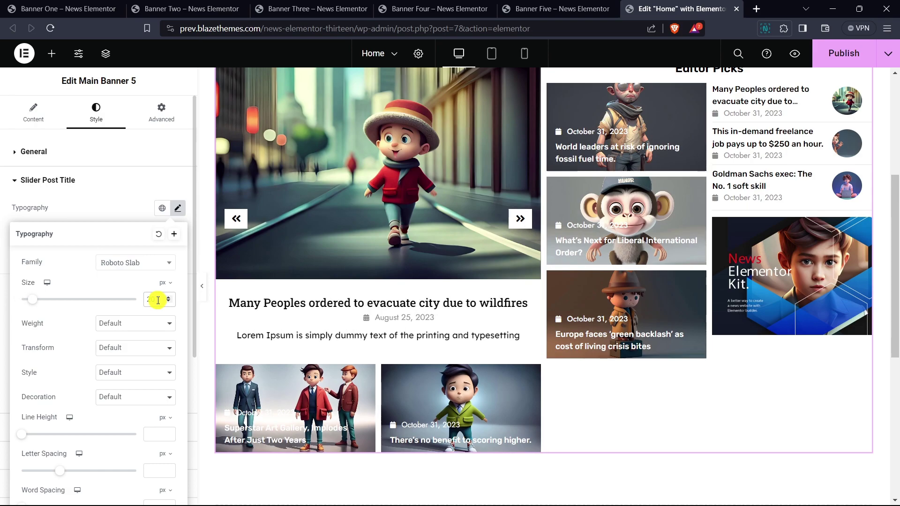
pyautogui.click(167, 297)
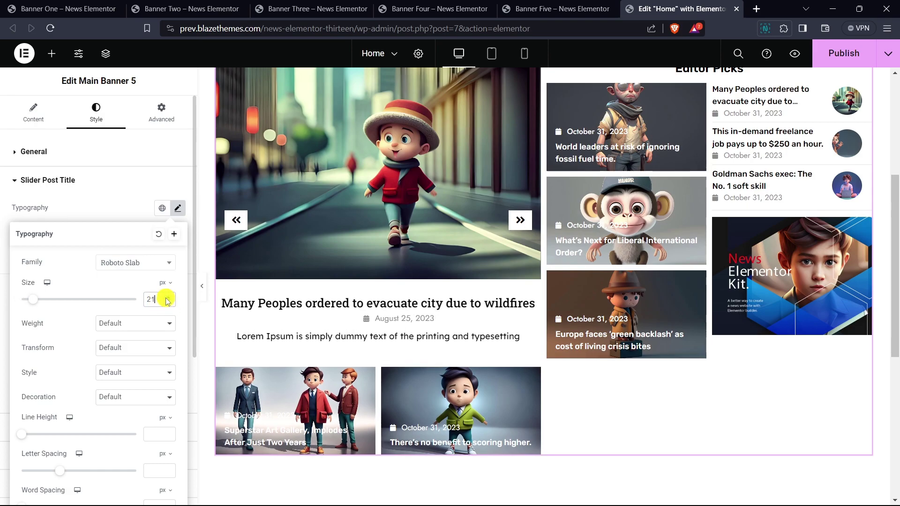
pyautogui.click(167, 303)
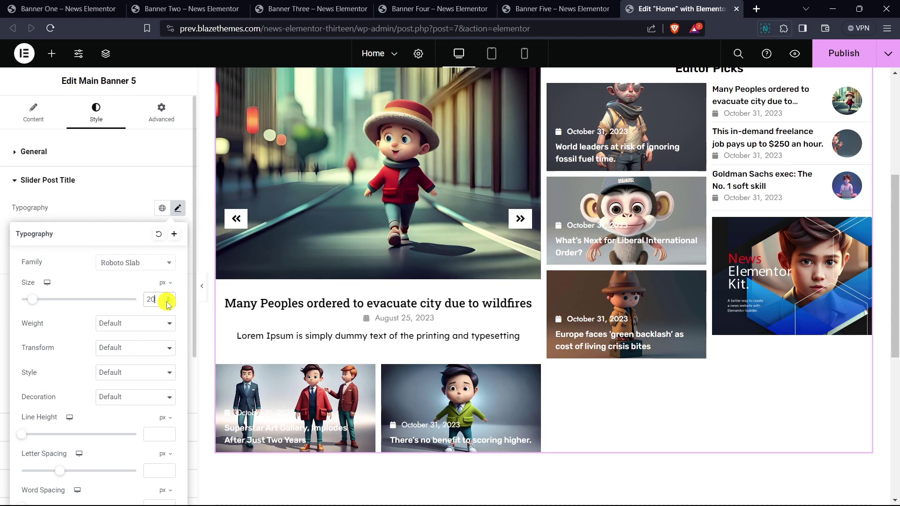
pyautogui.click(113, 216)
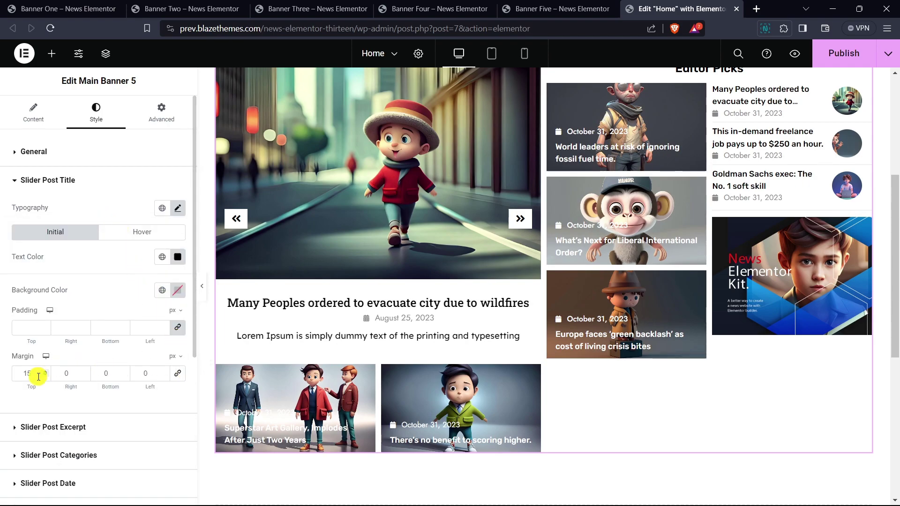
# Step: Set the slider post title's top margin to 4 px and bottom margin to 10 px
pyautogui.press('BackSpace')
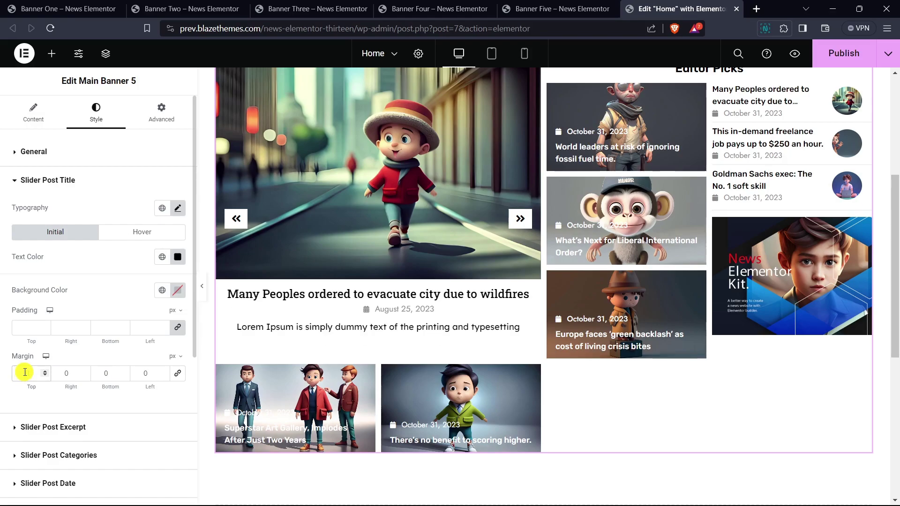
pyautogui.write('3')
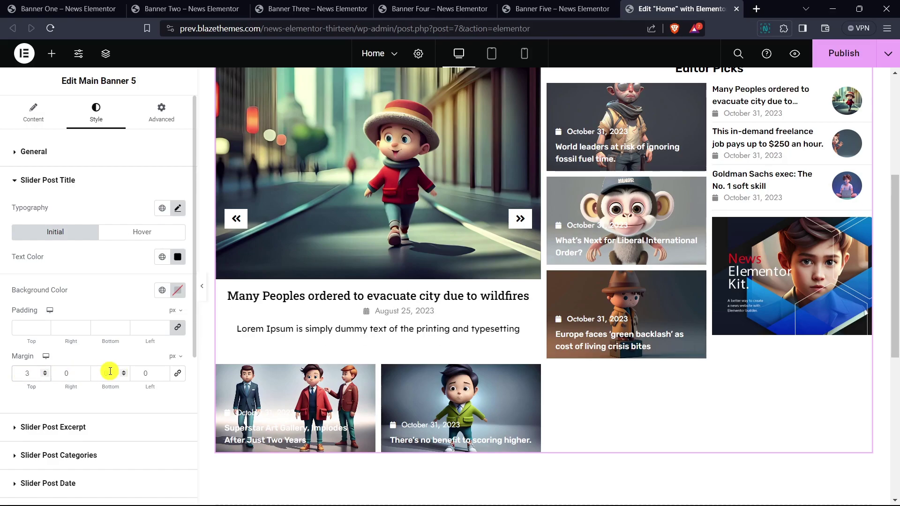
pyautogui.press('Up')
pyautogui.click(125, 374)
pyautogui.press('Up')
pyautogui.press('Up')
pyautogui.press('Up')
pyautogui.press('Up')
pyautogui.press('Up')
pyautogui.press('Up')
pyautogui.press('Up')
pyautogui.press('Up')
pyautogui.press('Up')
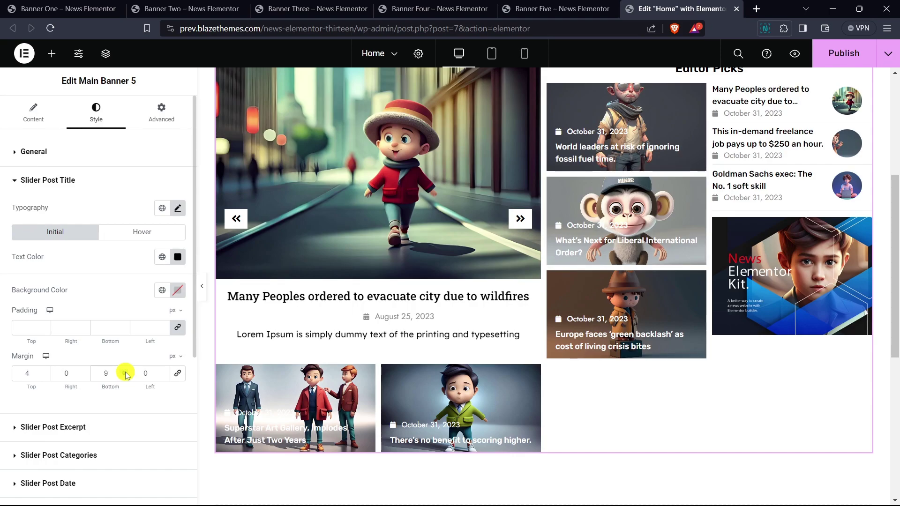
pyautogui.press('Up')
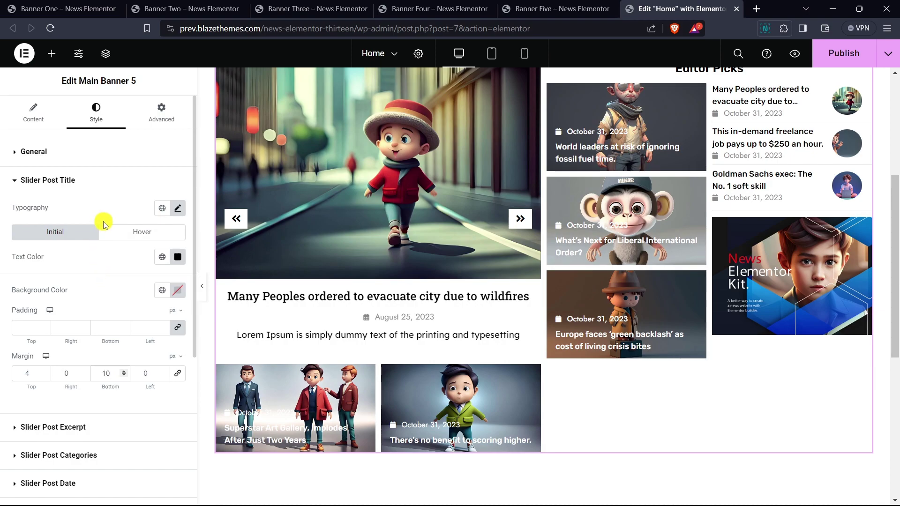
pyautogui.click(57, 183)
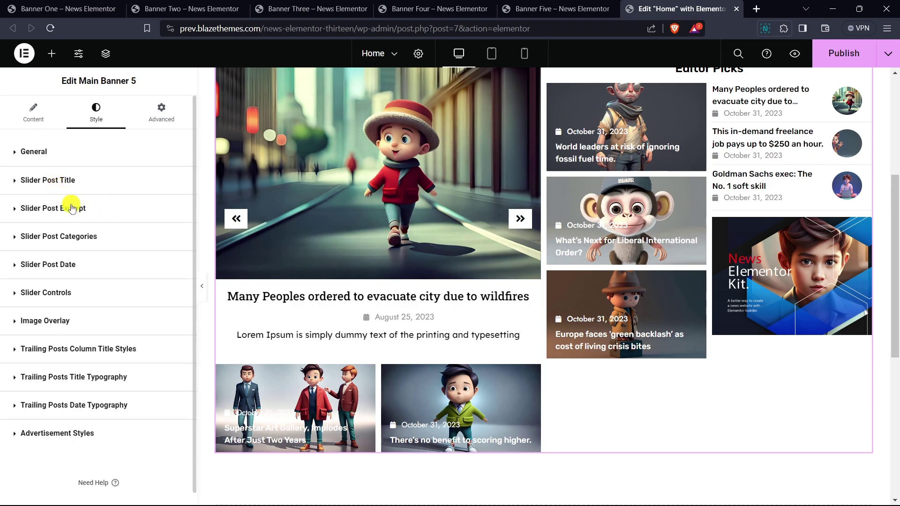
# Step: Set the slider post excerpt's font family to Open Sans
pyautogui.click(72, 209)
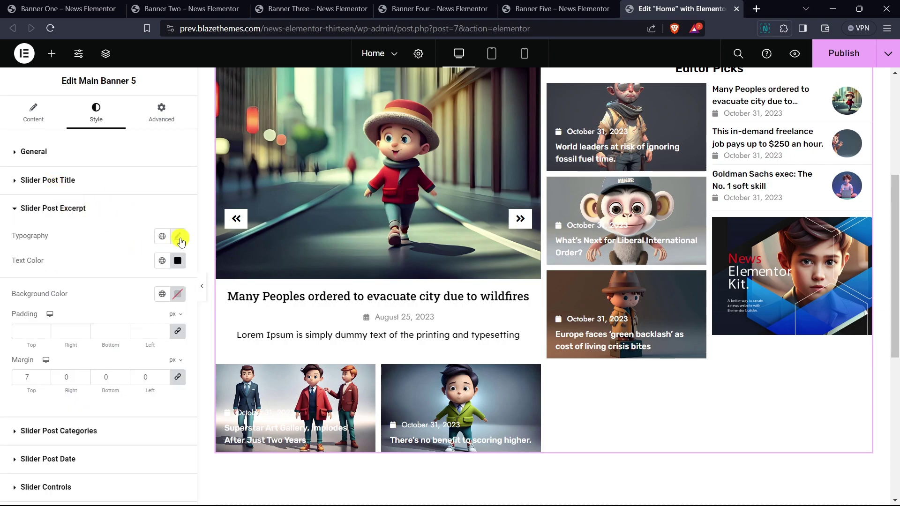
pyautogui.click(178, 236)
pyautogui.click(144, 297)
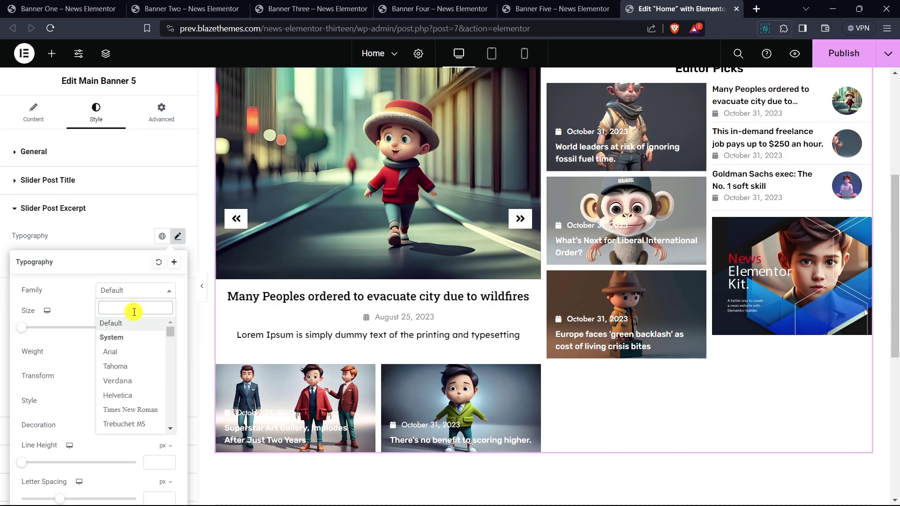
pyautogui.write('open sans')
pyautogui.press('Return')
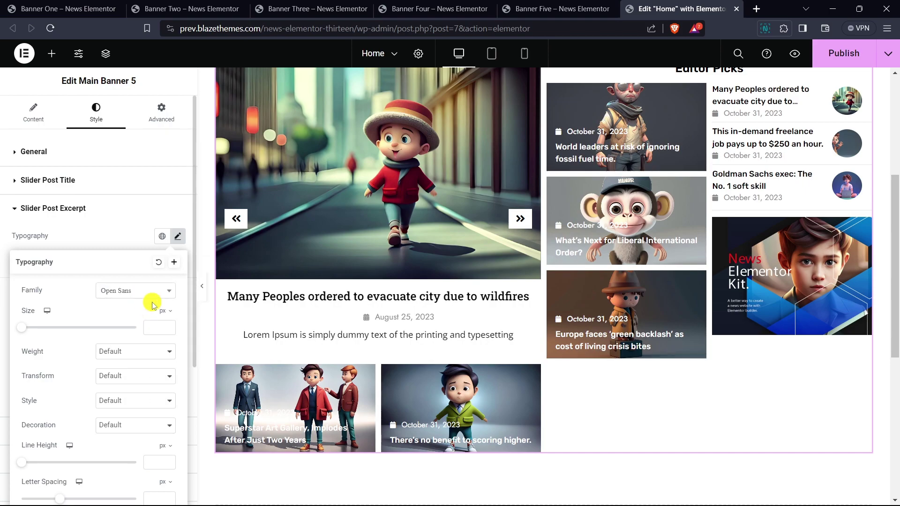
# Step: Set the slider post excerpt's font size to 14 px and its weight to 400 (Normal)
pyautogui.click(162, 333)
pyautogui.write('4')
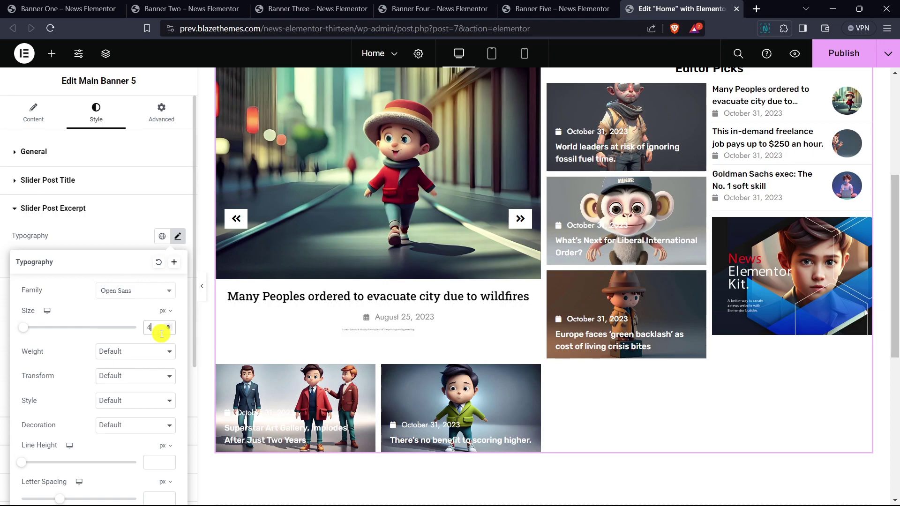
pyautogui.press('BackSpace')
pyautogui.write('14')
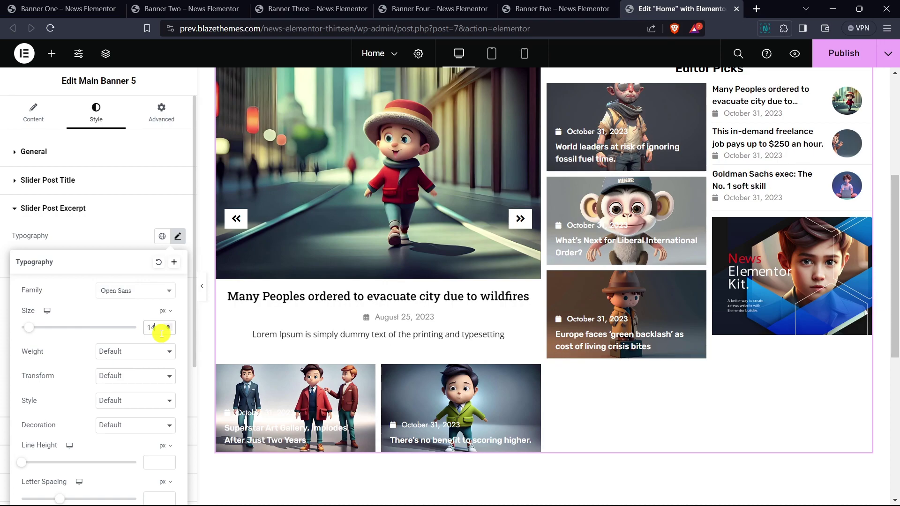
pyautogui.click(120, 352)
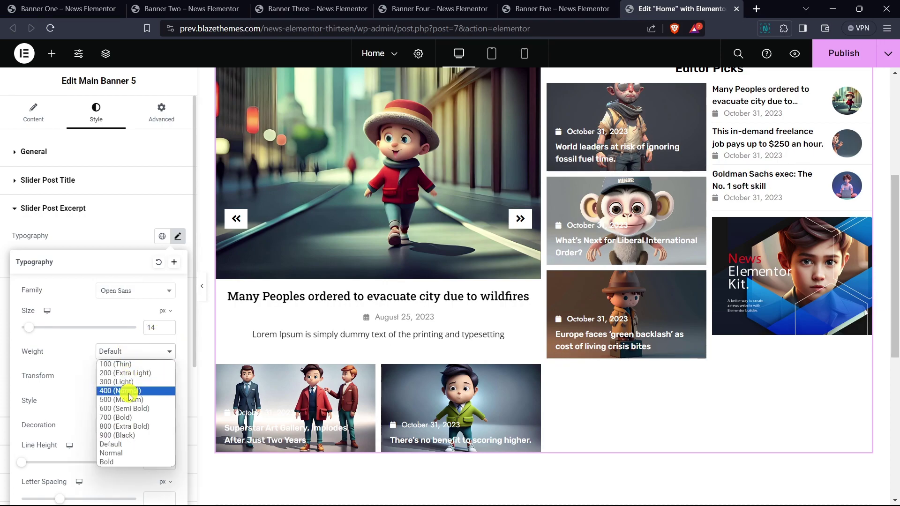
pyautogui.click(129, 396)
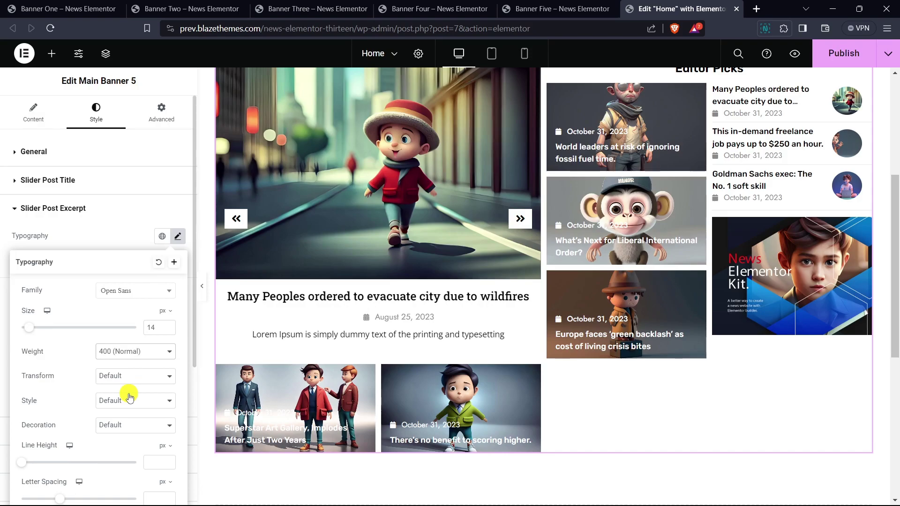
pyautogui.click(103, 240)
# Step: Unlink the slider post excerpt's margin values and set the top margin to 12 px
pyautogui.scroll(-1, 115, 243)
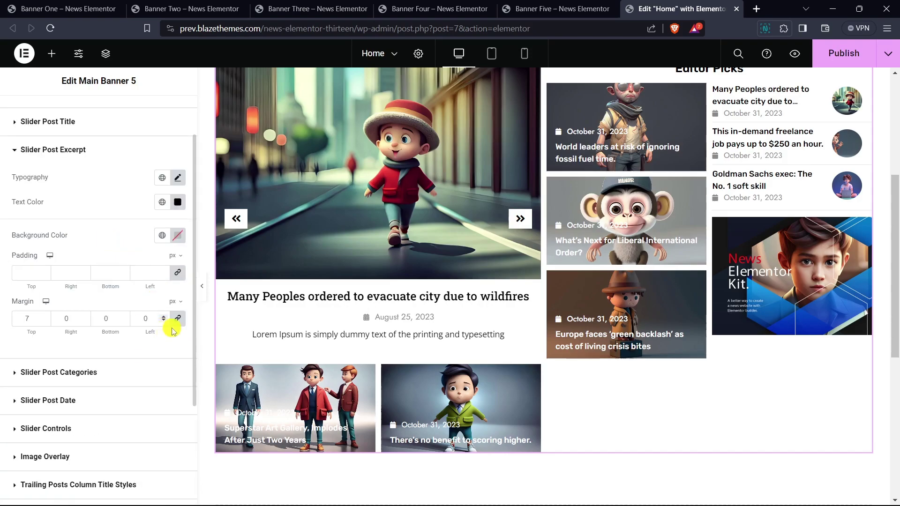
pyautogui.press('Up')
pyautogui.press('Up')
pyautogui.press('Up')
pyautogui.press('Up')
pyautogui.press('Up')
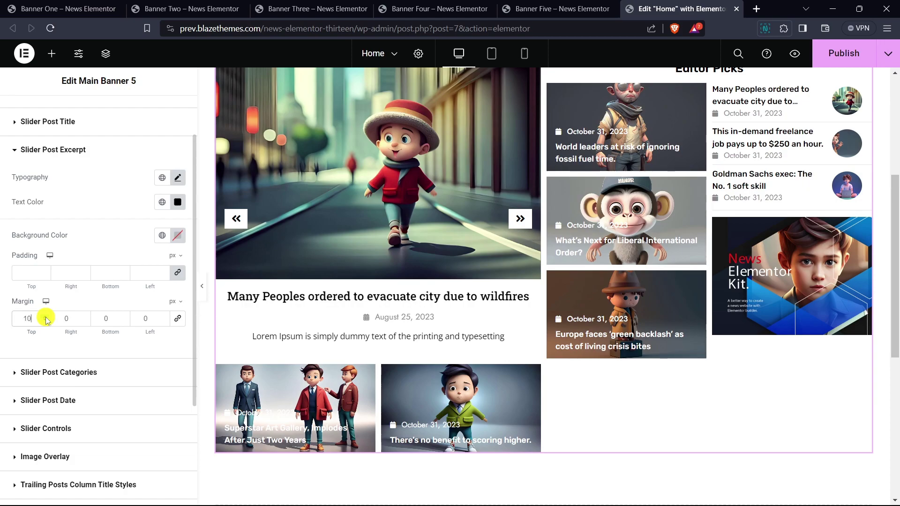
pyautogui.click(59, 150)
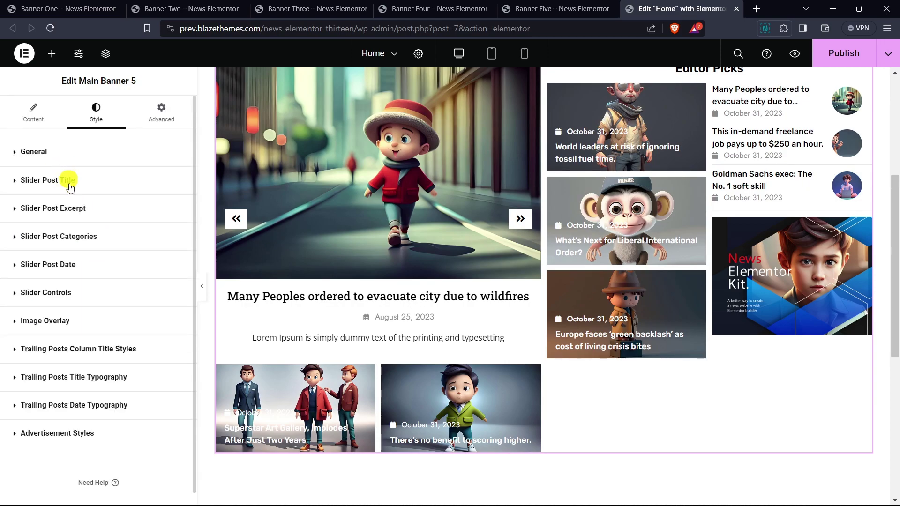
# Step: Make the slider post categories' background color transparent and set their padding to 0 px on all sides
pyautogui.click(124, 243)
pyautogui.click(162, 337)
pyautogui.click(178, 363)
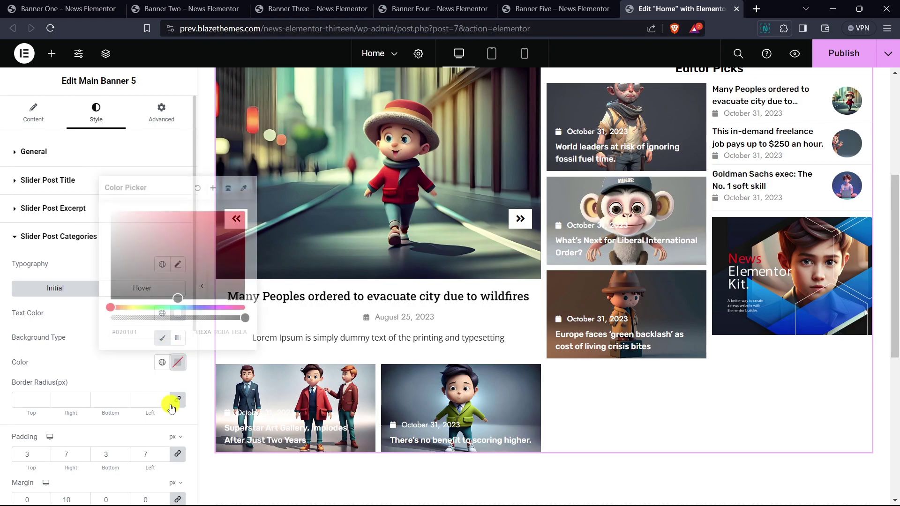
pyautogui.click(95, 349)
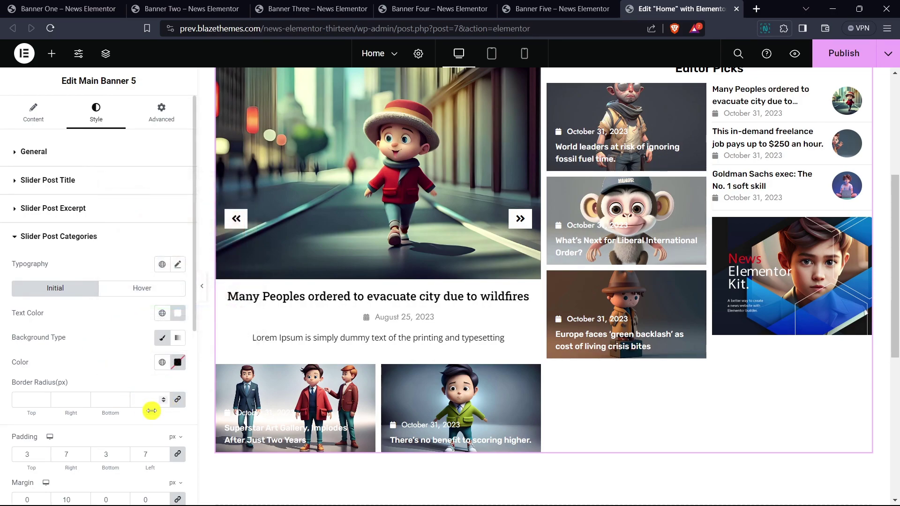
pyautogui.click(44, 456)
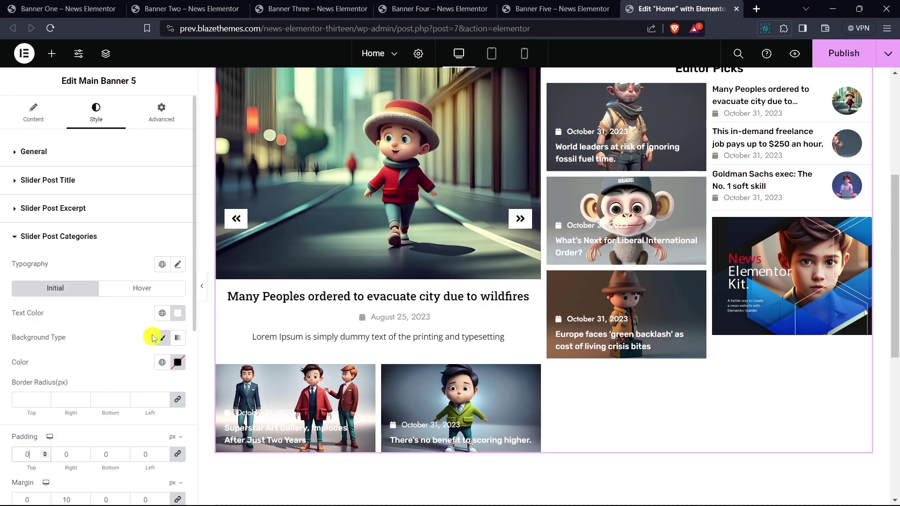
# Step: Change the slider post categories' initial text color to black, #000000
pyautogui.click(178, 313)
pyautogui.moveTo(131, 411); pyautogui.dragTo(119, 453)
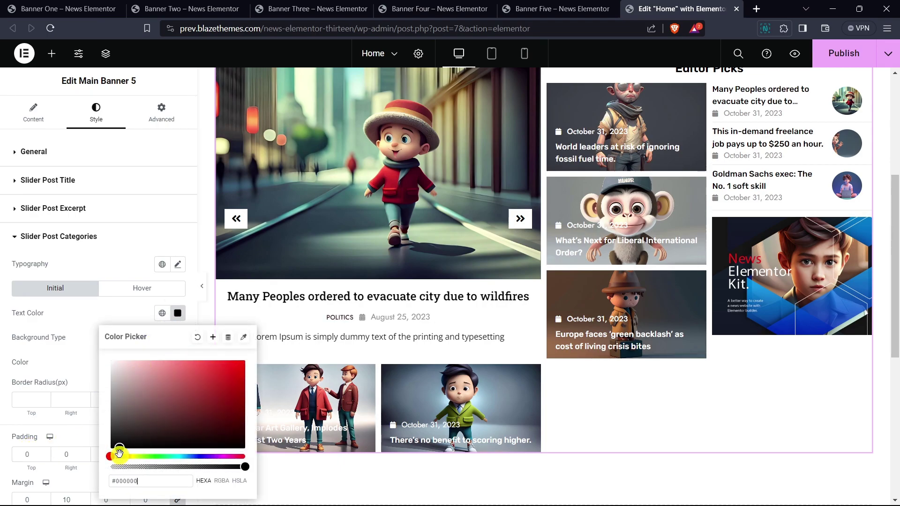
pyautogui.click(84, 328)
# Step: Set the slider post categories' font family to Open Sans
pyautogui.scroll(-1, 119, 203)
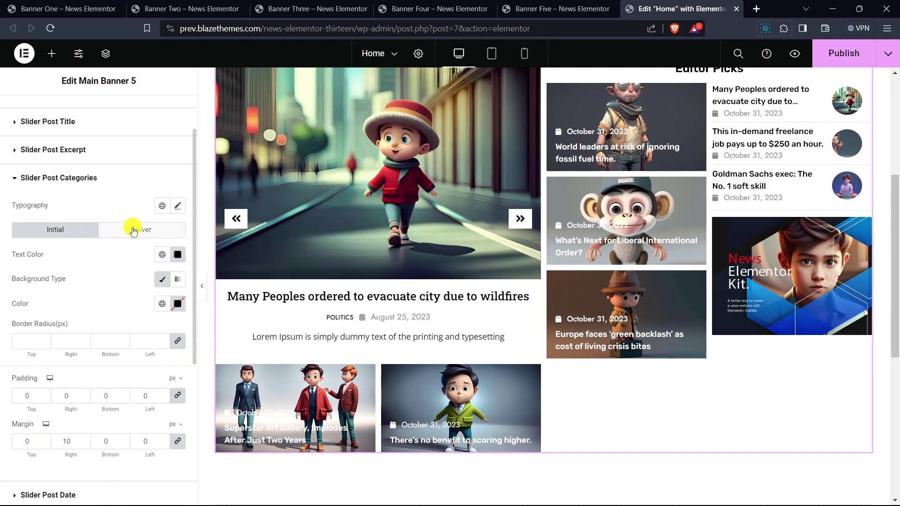
pyautogui.click(178, 205)
pyautogui.click(128, 263)
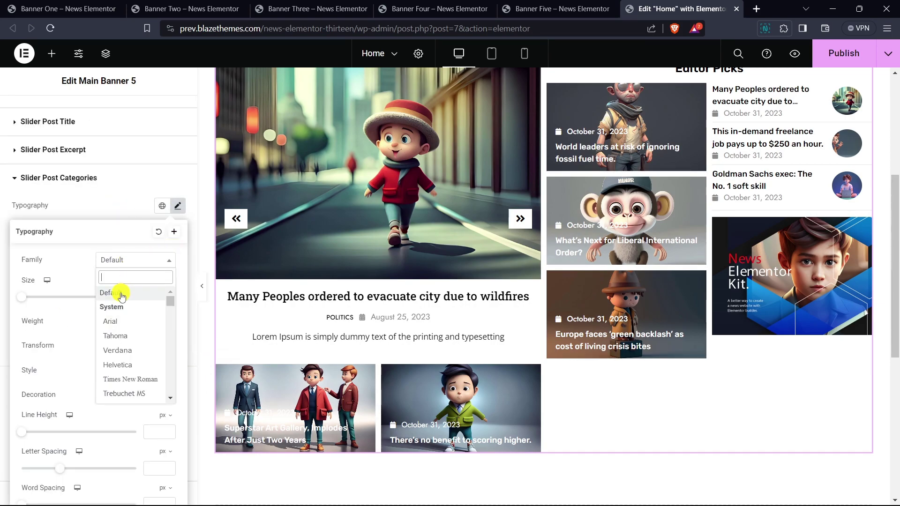
pyautogui.write('open sans')
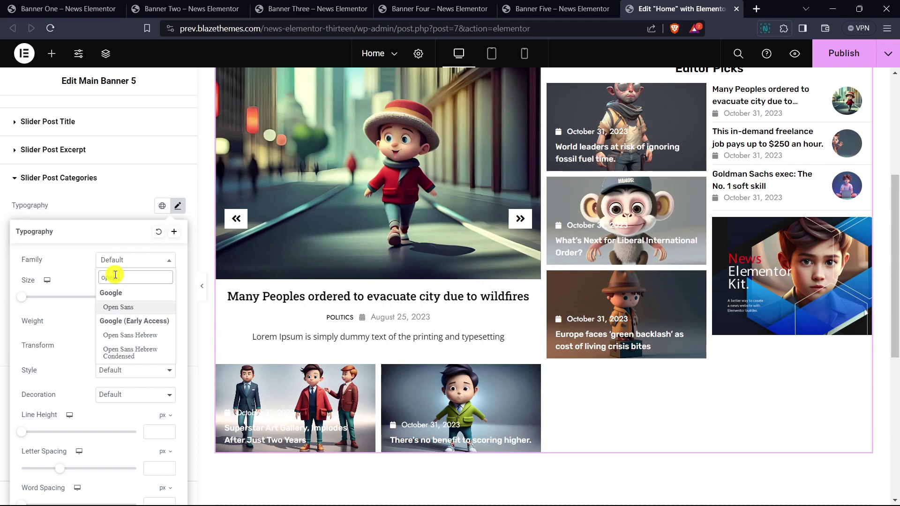
pyautogui.press('Return')
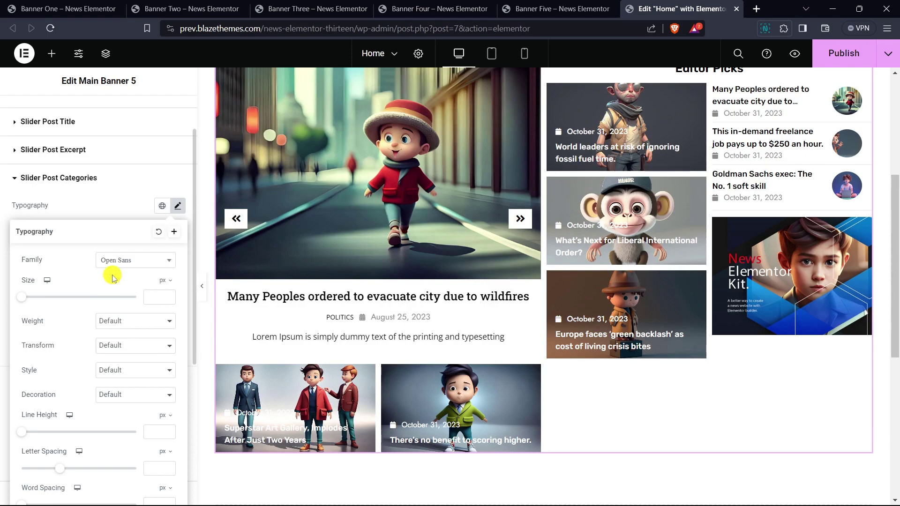
pyautogui.click(104, 213)
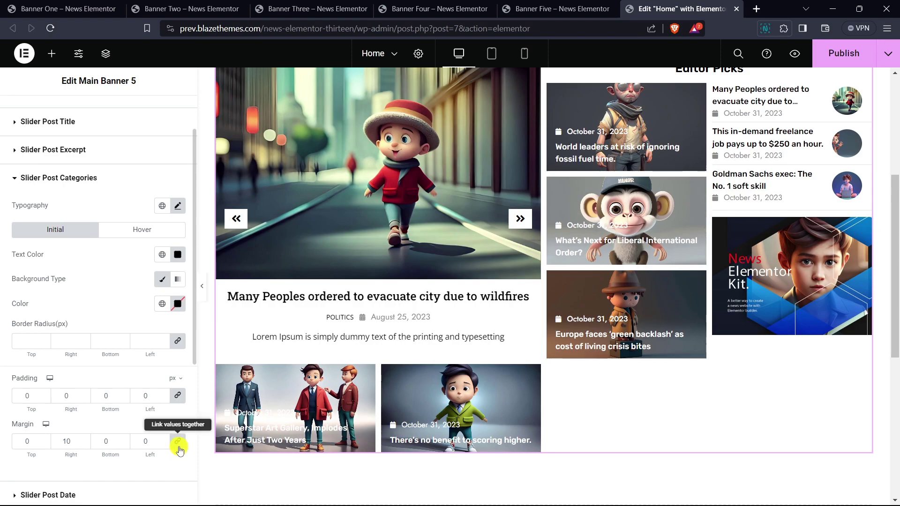
pyautogui.click(84, 186)
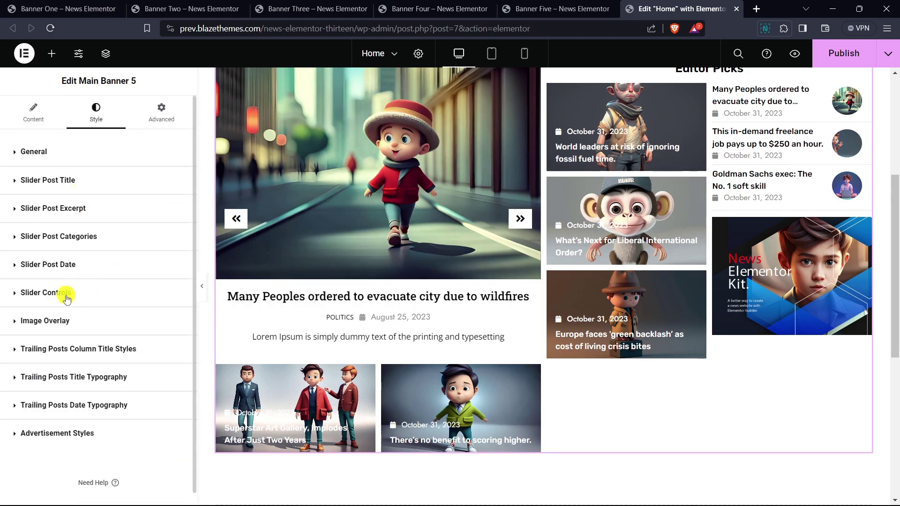
# Step: Set the slider post date's font family to Open Sans
pyautogui.click(59, 263)
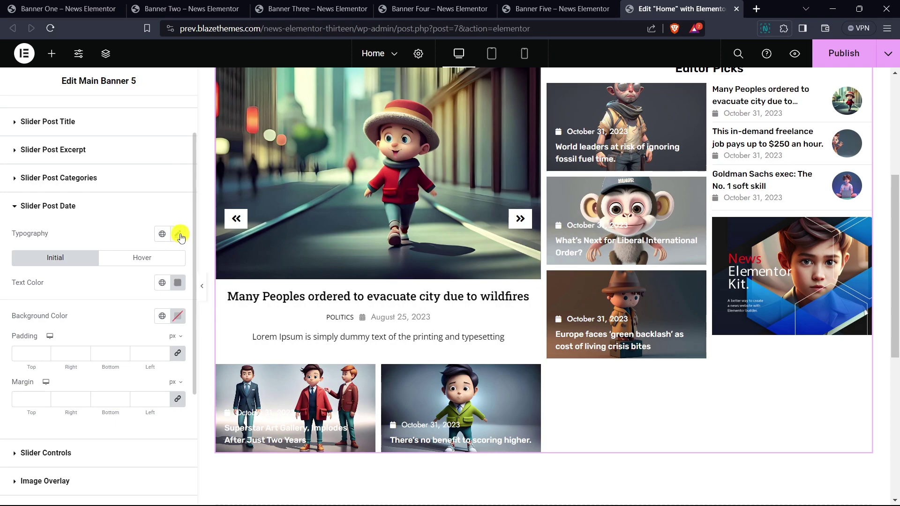
pyautogui.click(178, 234)
pyautogui.click(136, 288)
pyautogui.write('op')
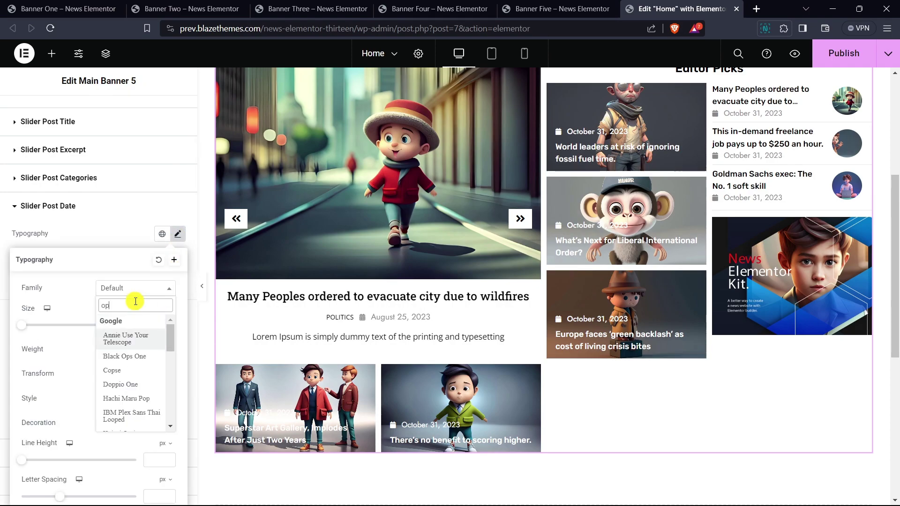
pyautogui.write('en')
pyautogui.click(135, 304)
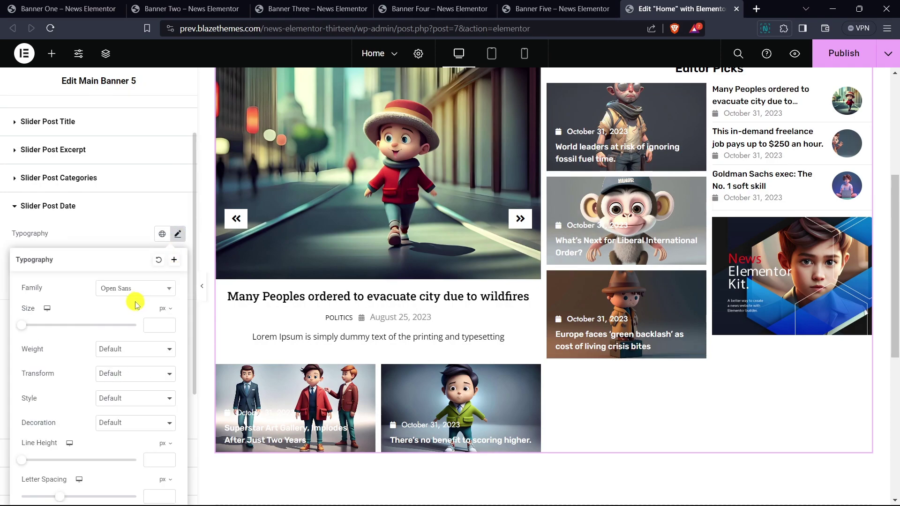
# Step: Set the slider post date's font size to 13 px and its left margin to 13 px
pyautogui.click(156, 329)
pyautogui.write('1')
pyautogui.write('6')
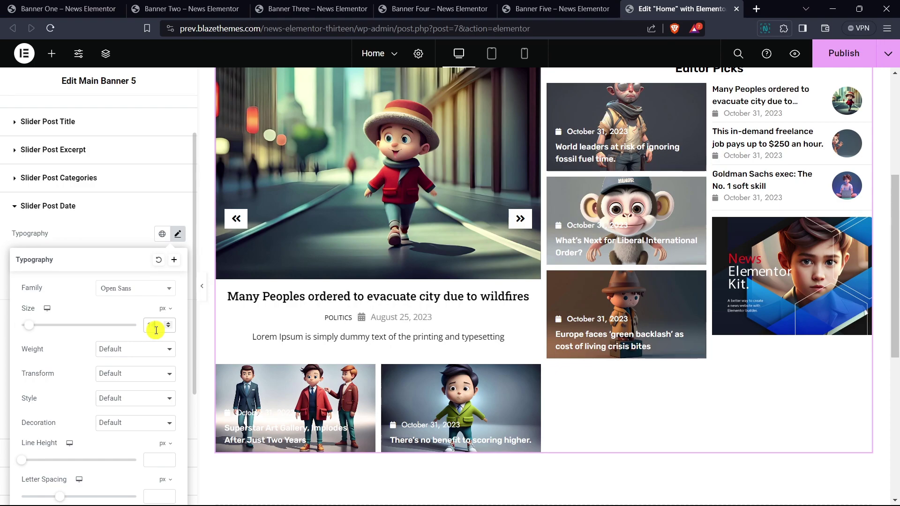
pyautogui.click(172, 330)
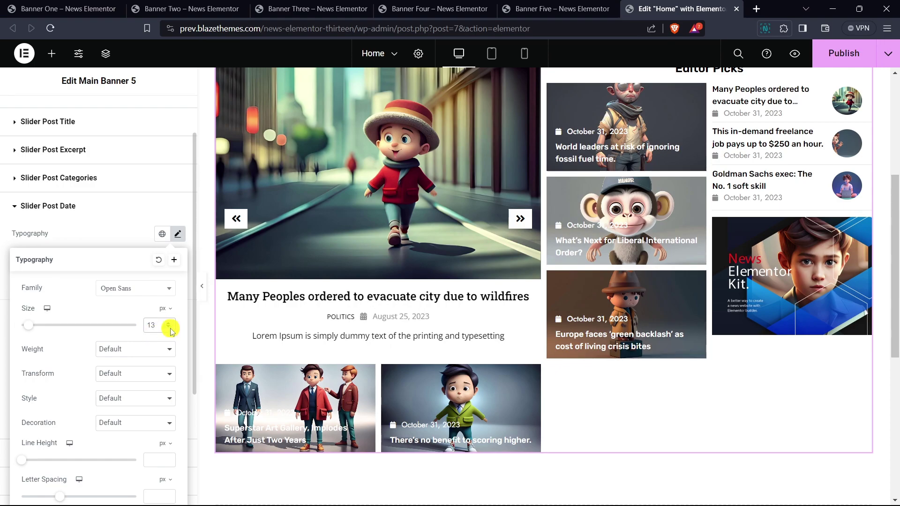
pyautogui.click(114, 241)
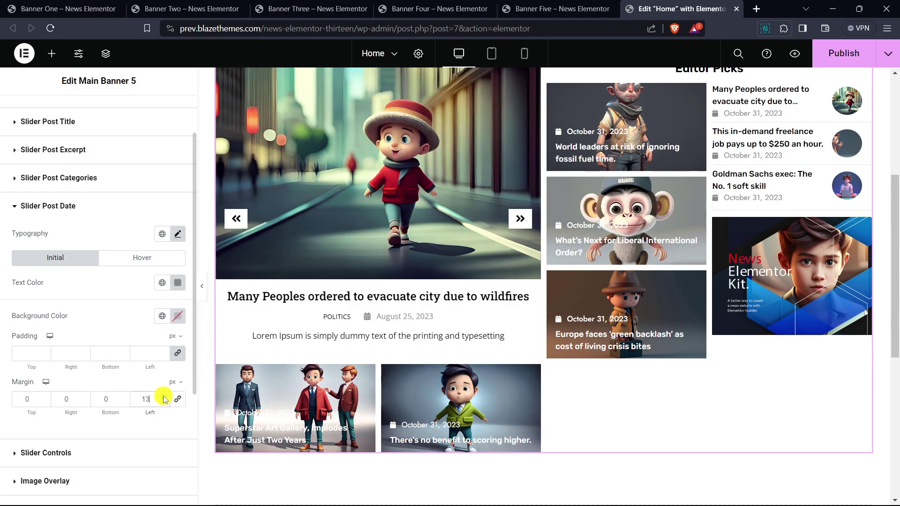
# Step: Set the slider post title's bottom margin to 14 px
pyautogui.scroll(2, 60, 155)
pyautogui.click(60, 182)
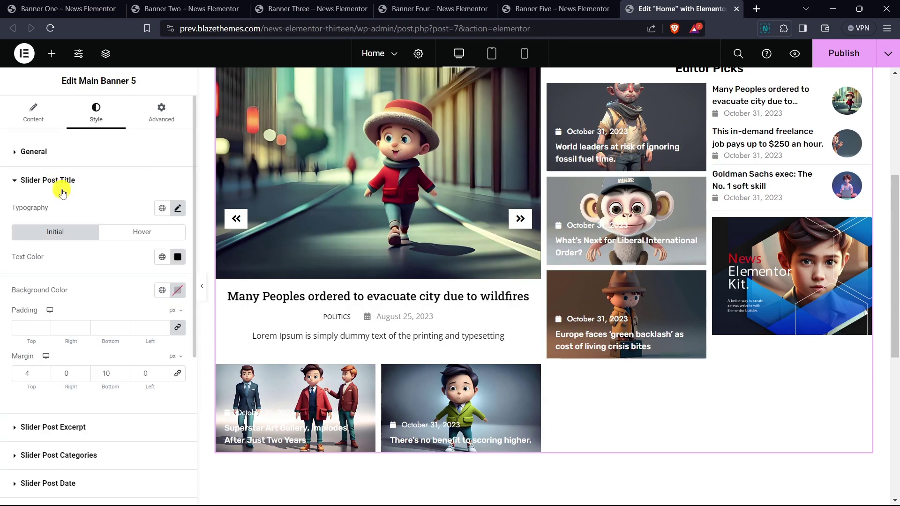
pyautogui.click(125, 374)
pyautogui.press('BackSpace')
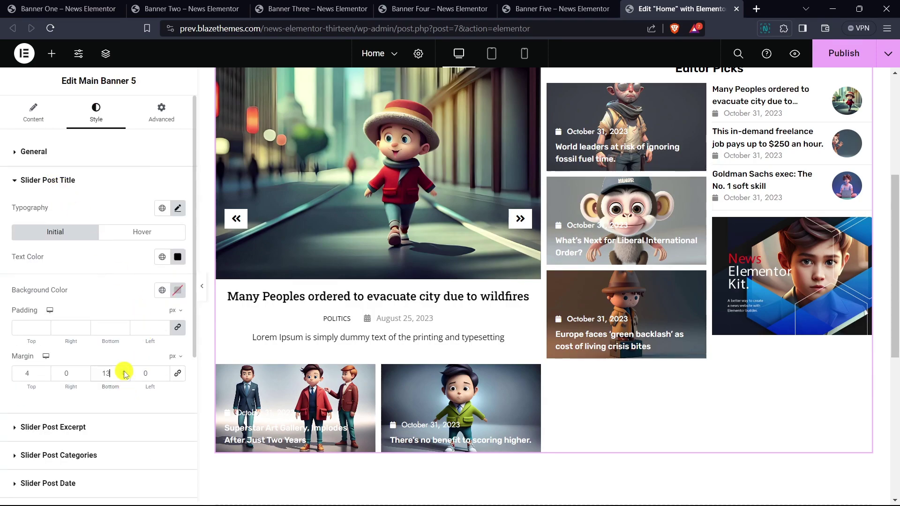
pyautogui.write('5')
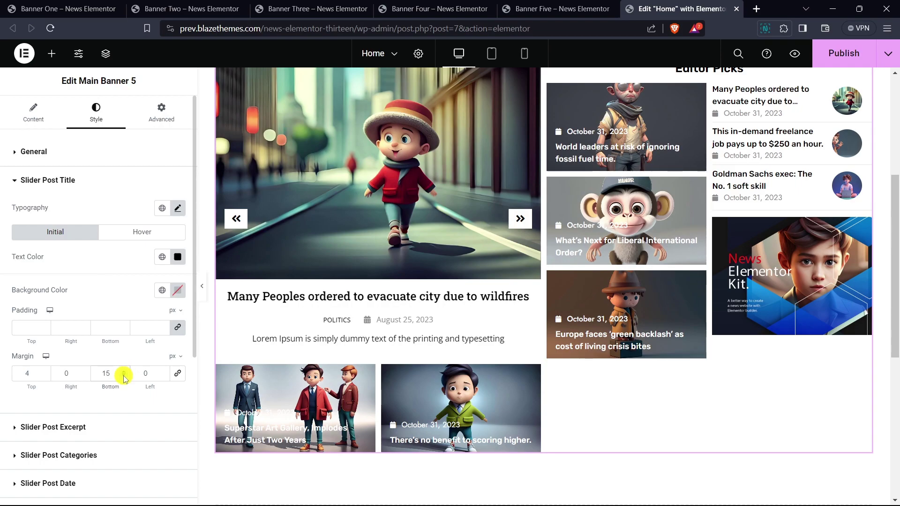
pyautogui.click(124, 378)
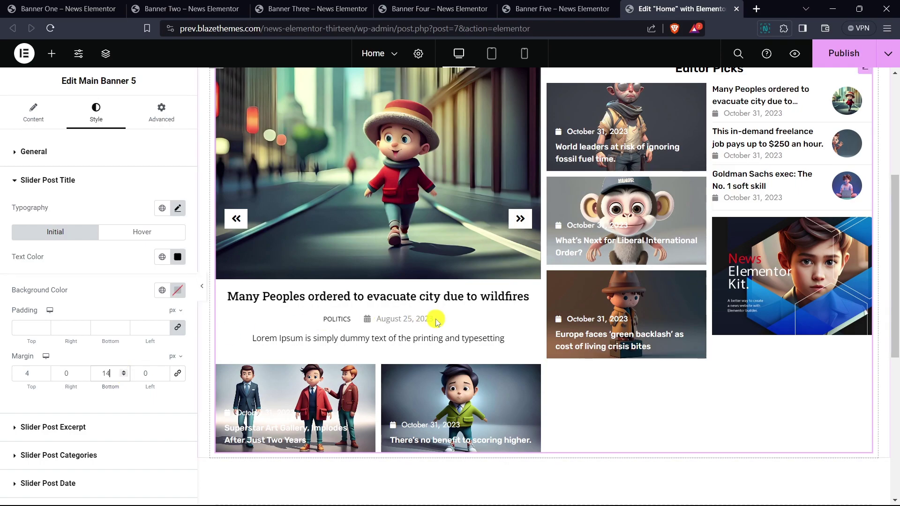
pyautogui.scroll(1, 374, 321)
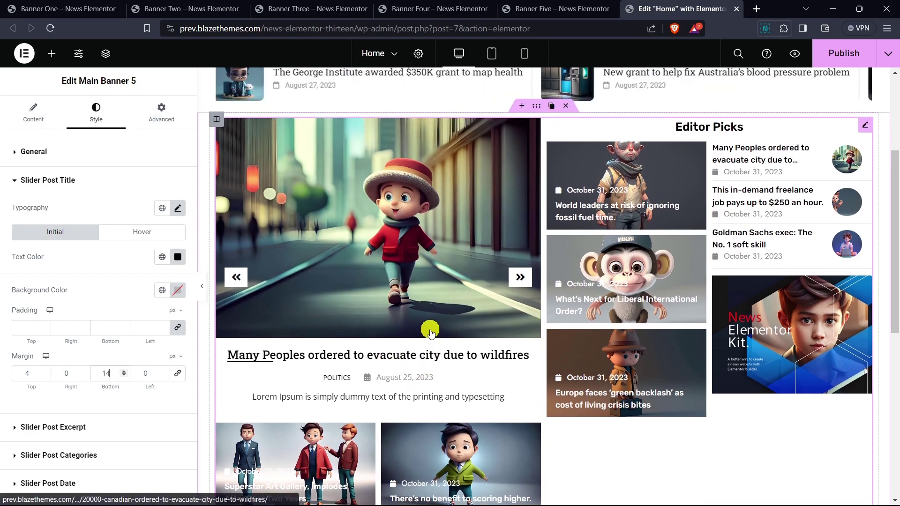
pyautogui.scroll(-3, 87, 281)
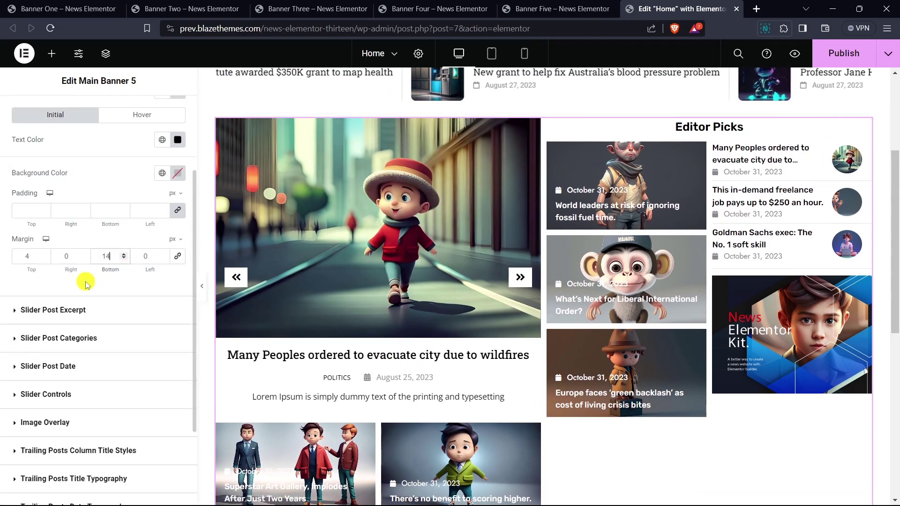
pyautogui.click(46, 308)
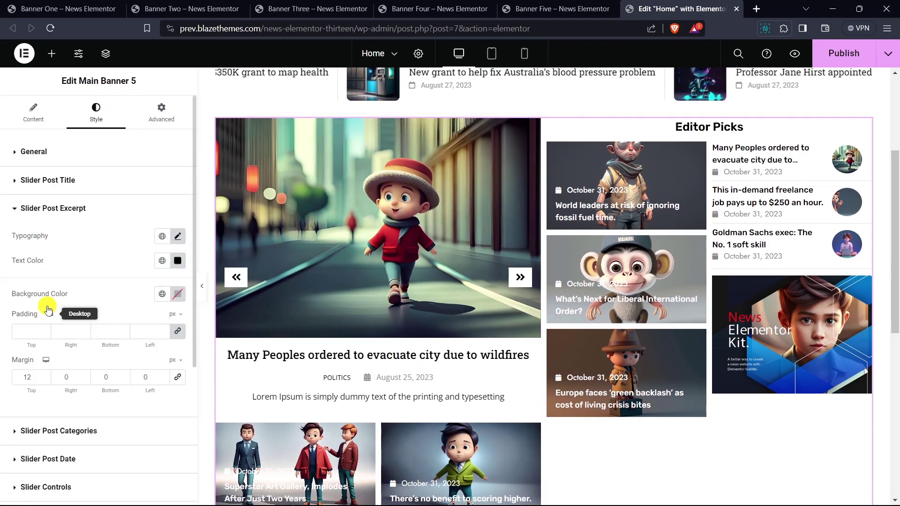
pyautogui.click(84, 209)
# Step: Set the slider controls' padding to 11 px at the top and bottom and 12 px at the right and left
pyautogui.scroll(-1, 91, 249)
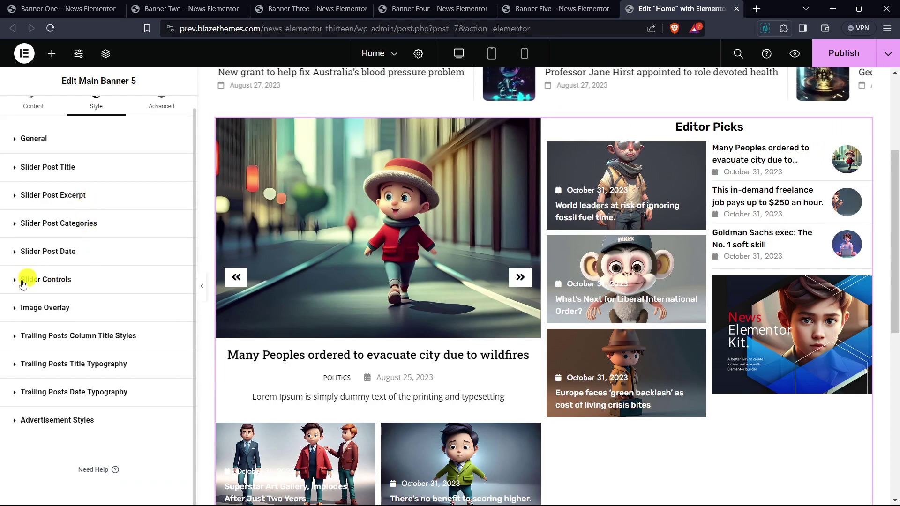
pyautogui.click(56, 279)
pyautogui.scroll(-3, 128, 237)
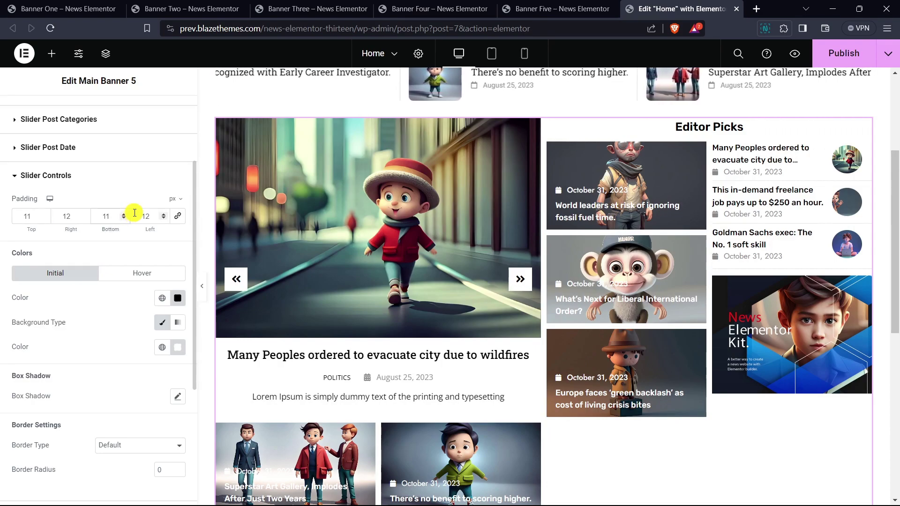
# Step: Set the slider controls' hover background color to the translucent green #32E698D9
pyautogui.scroll(-2, 133, 212)
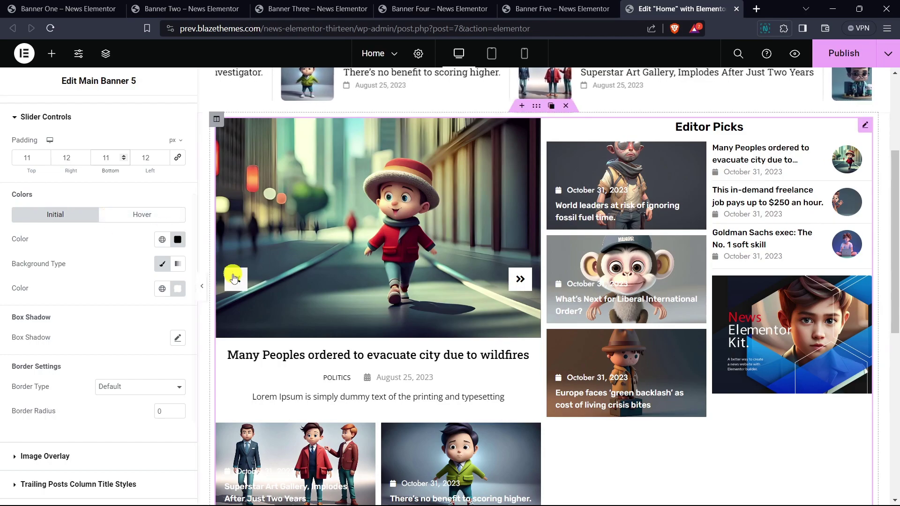
pyautogui.click(142, 214)
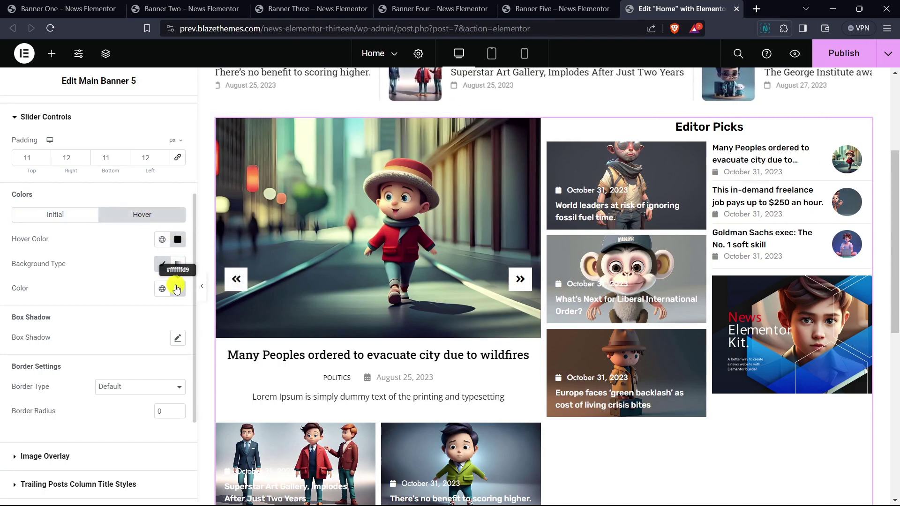
pyautogui.click(176, 289)
pyautogui.moveTo(231, 345)
pyautogui.mouseDown()
pyautogui.moveTo(206, 345)
pyautogui.moveTo(215, 345)
pyautogui.mouseUp()
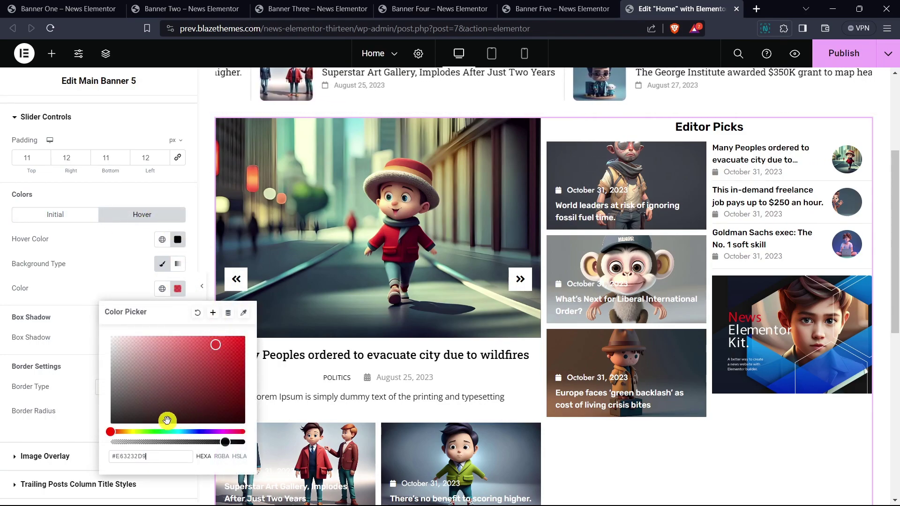
pyautogui.click(157, 431)
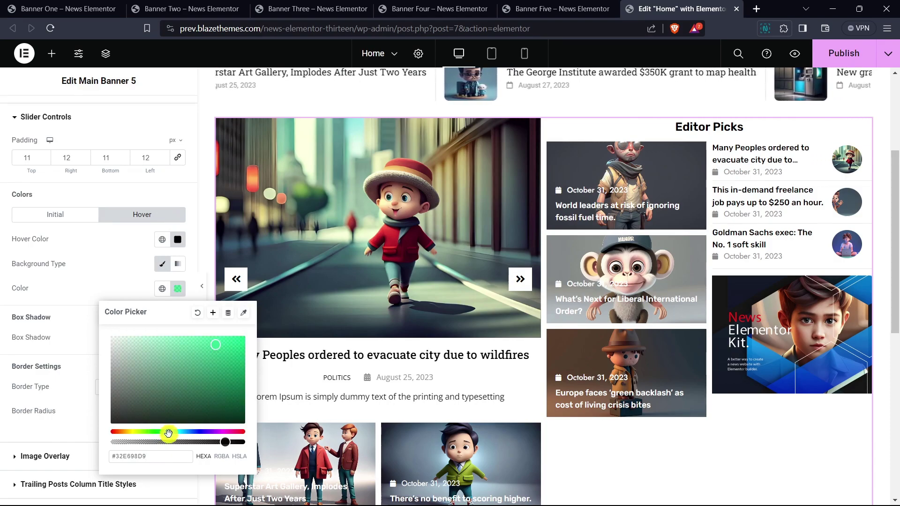
pyautogui.click(178, 289)
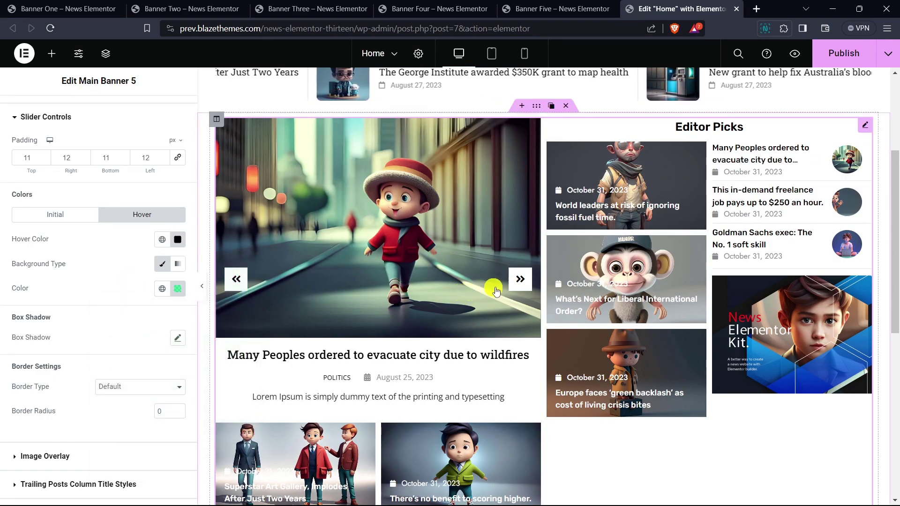
# Step: Set the slider controls' hover icon color to white
pyautogui.click(179, 240)
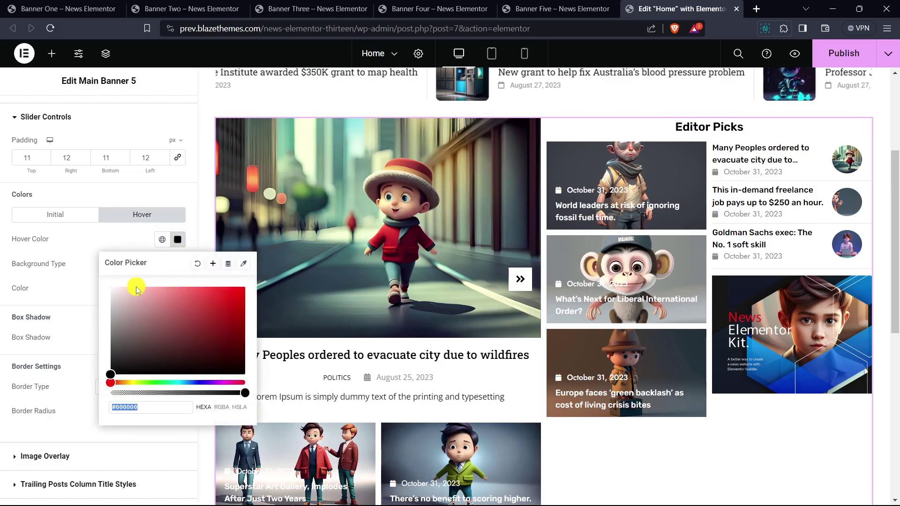
pyautogui.moveTo(135, 289); pyautogui.dragTo(72, 271)
pyautogui.click(90, 253)
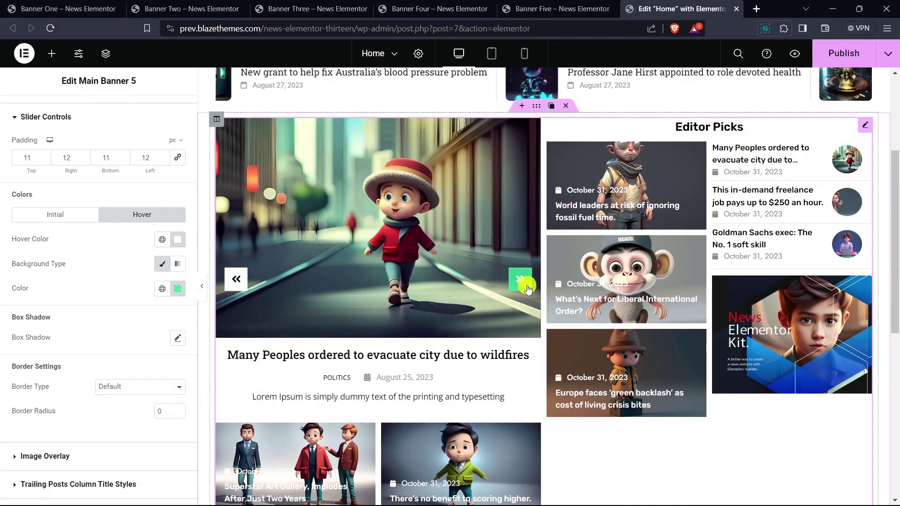
# Step: Return to the slider controls' initial colors and set their border radius to 3
pyautogui.click(77, 216)
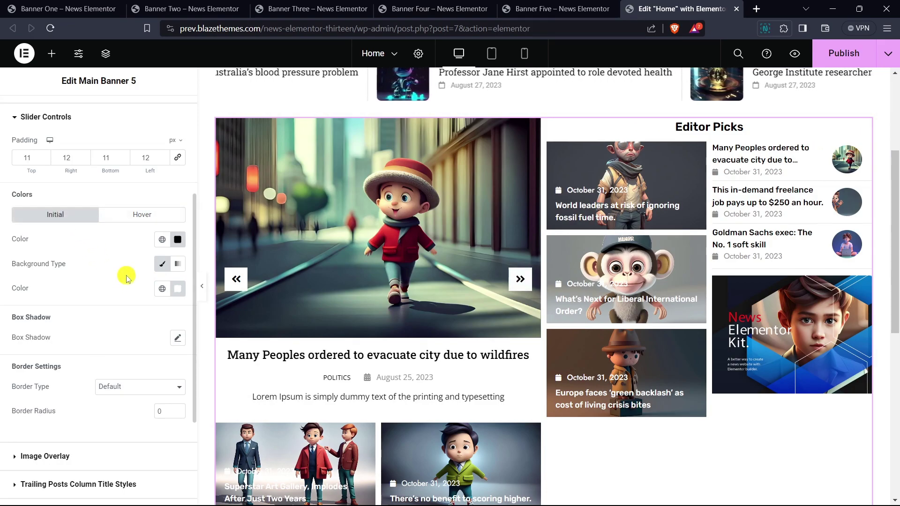
pyautogui.scroll(-1, 127, 278)
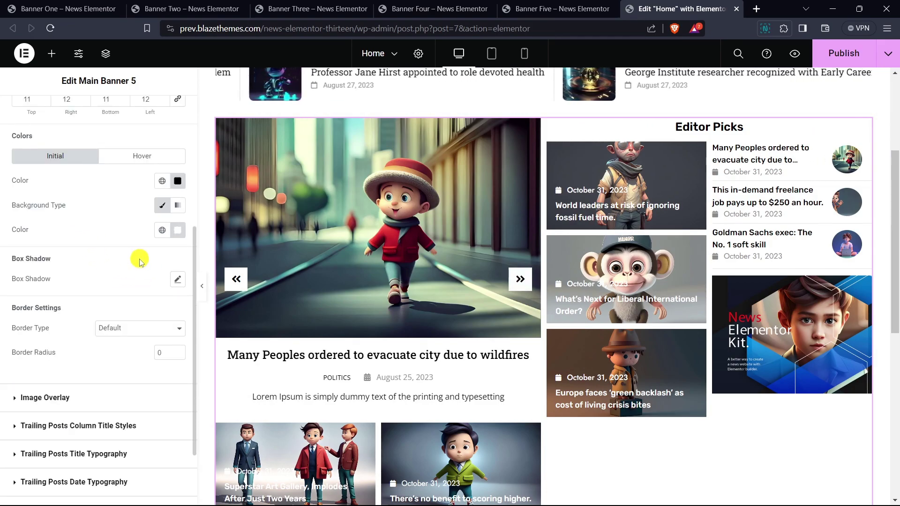
pyautogui.scroll(-1, 126, 260)
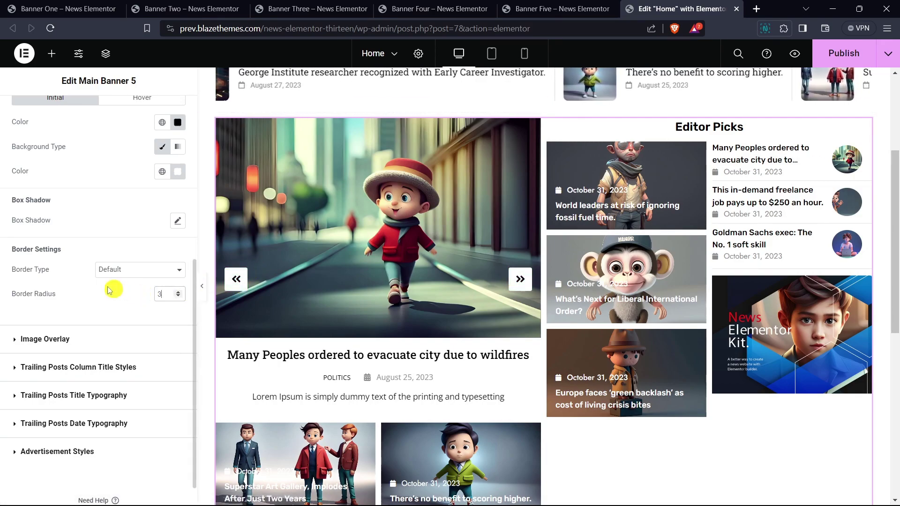
# Step: Review the image overlay style settings and collapse them again
pyautogui.click(54, 338)
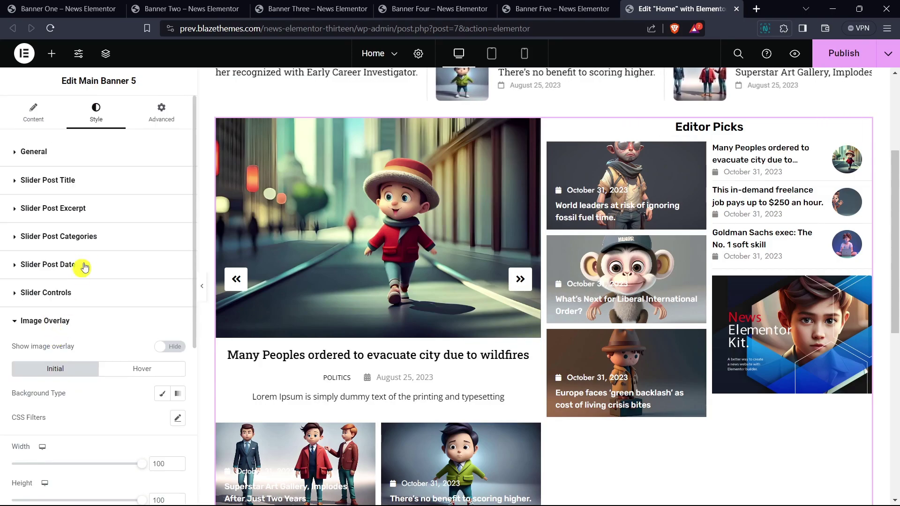
pyautogui.scroll(-2, 84, 258)
pyautogui.click(57, 203)
pyautogui.scroll(-1, 78, 214)
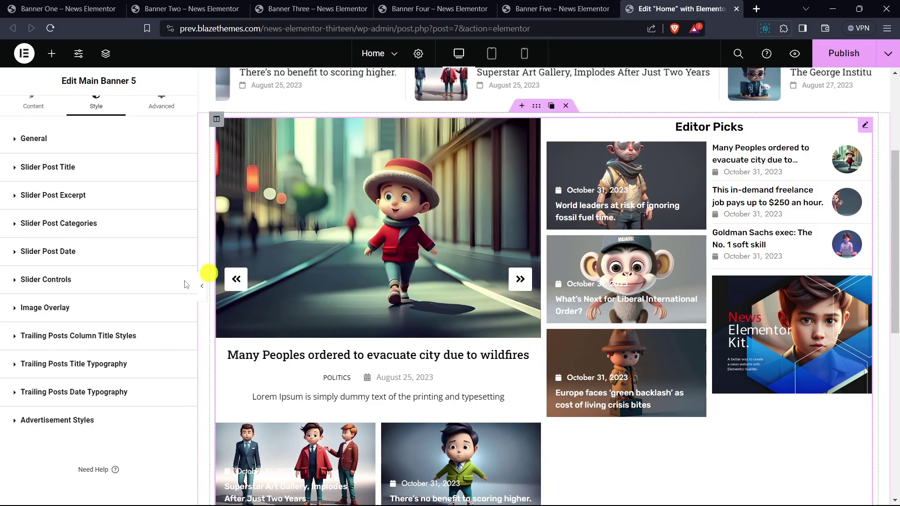
# Step: Set the trailing posts column title's font family to Zilla Slab
pyautogui.click(94, 336)
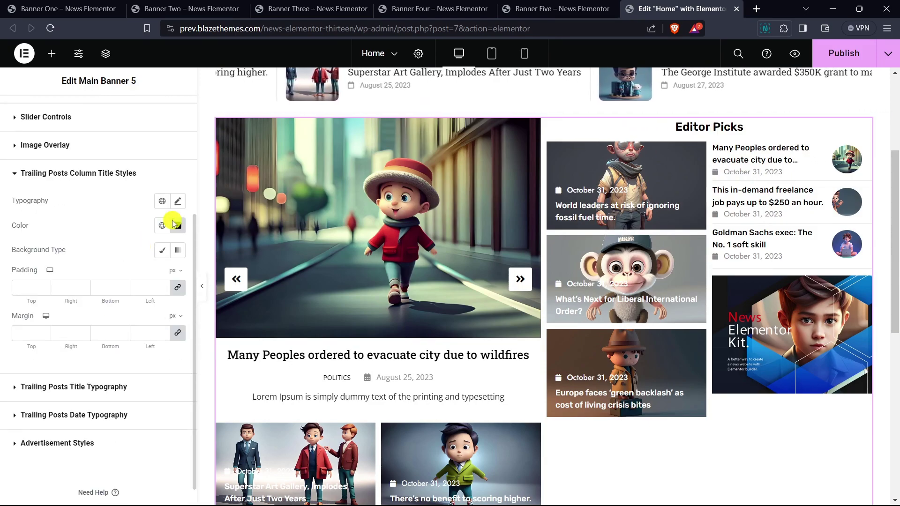
pyautogui.click(177, 200)
pyautogui.click(131, 263)
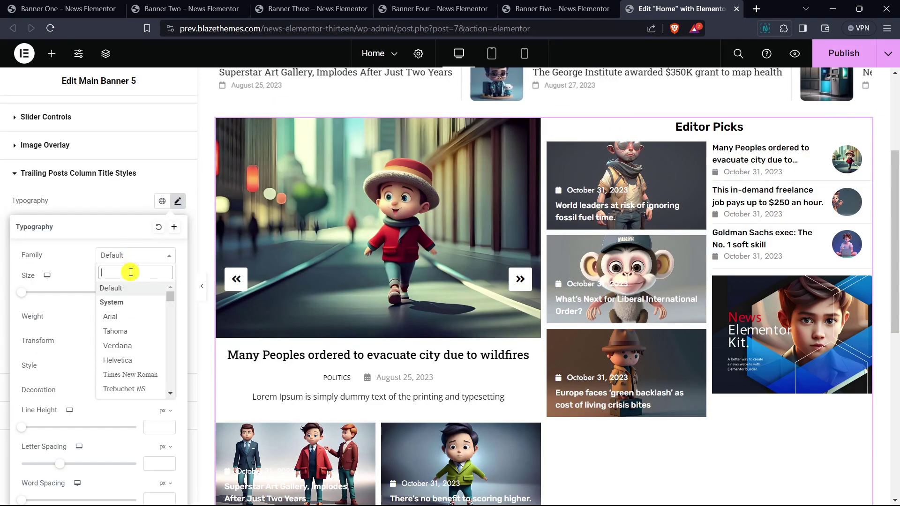
pyautogui.write('xill')
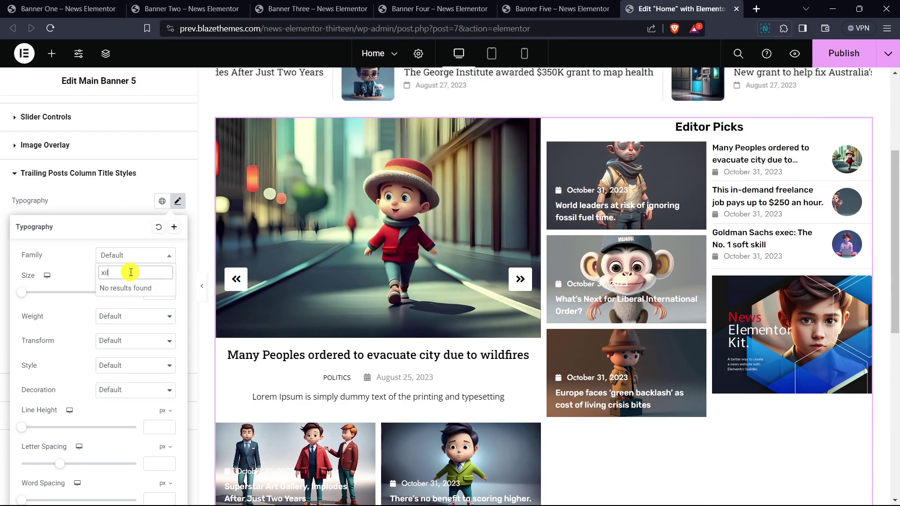
pyautogui.press('BackSpace')
pyautogui.press('BackSpace')
pyautogui.press('BackSpace')
pyautogui.write('zill')
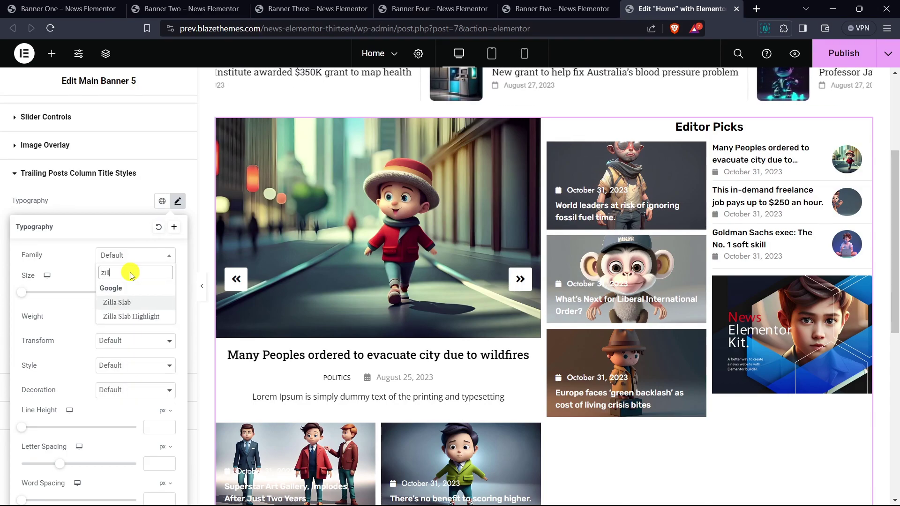
pyautogui.press('Return')
# Step: Set the trailing posts column title's font size to 24 px
pyautogui.click(157, 294)
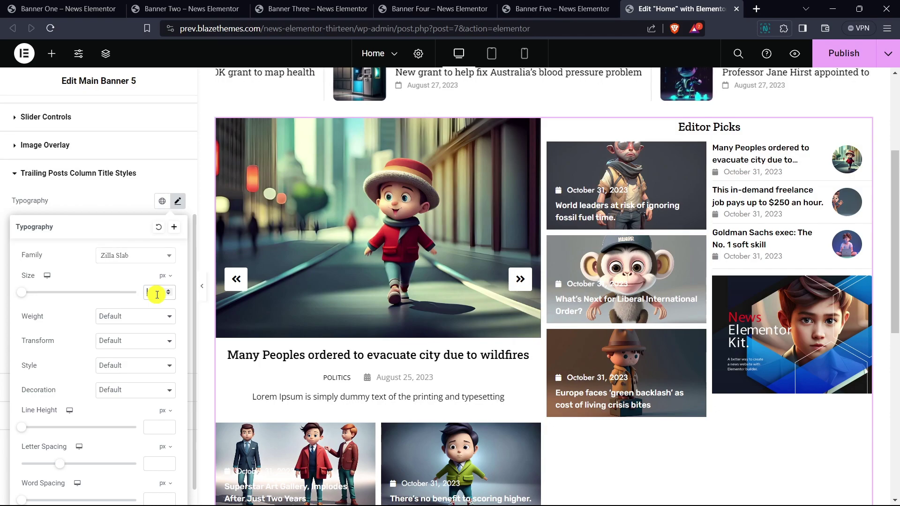
pyautogui.write('18')
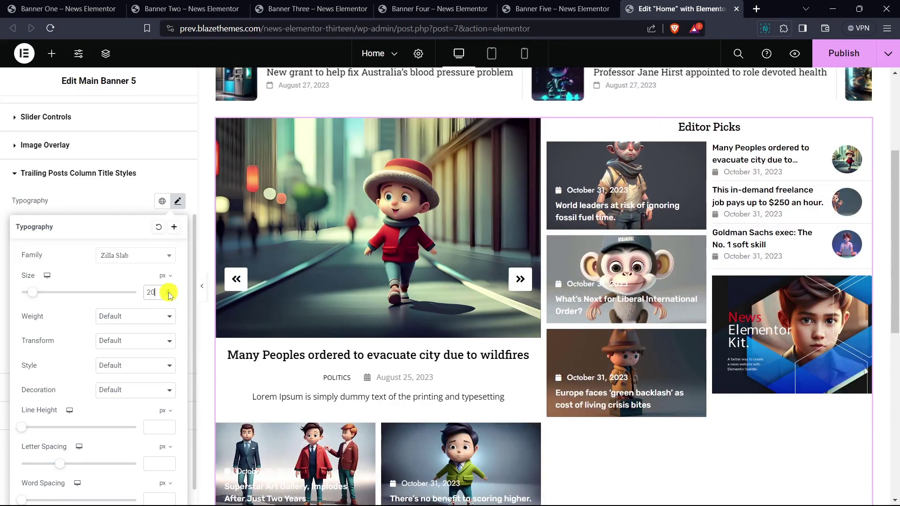
pyautogui.click(168, 289)
pyautogui.click(168, 289)
pyautogui.click(168, 289)
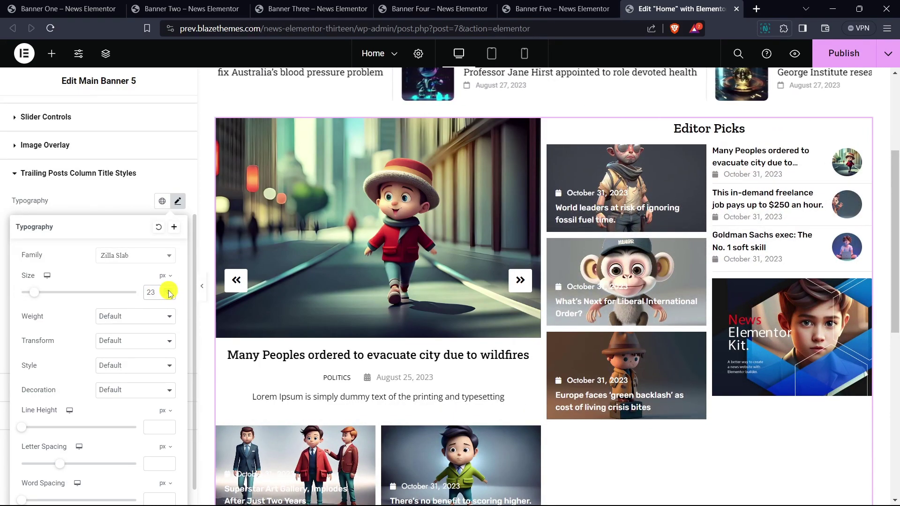
pyautogui.click(168, 290)
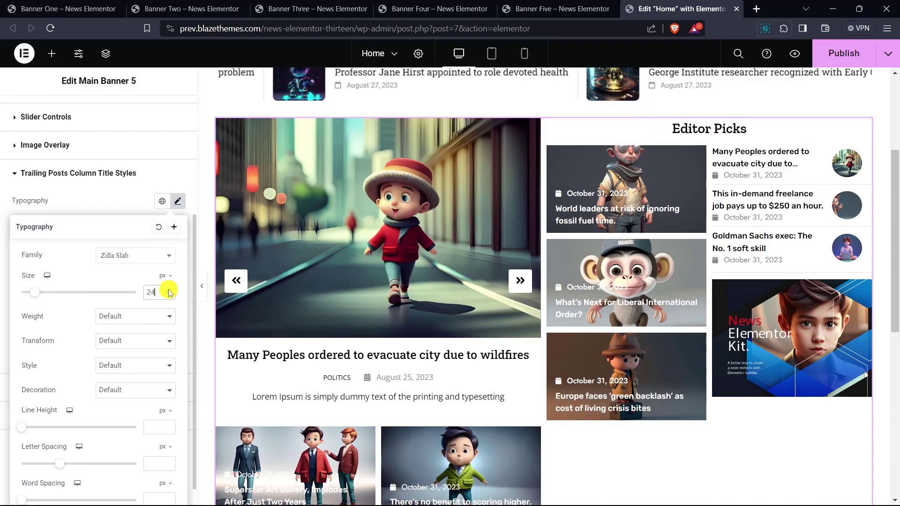
# Step: Set the trailing posts column title's font weight to 600 (Semi Bold) and close its typography settings
pyautogui.click(134, 317)
pyautogui.click(136, 383)
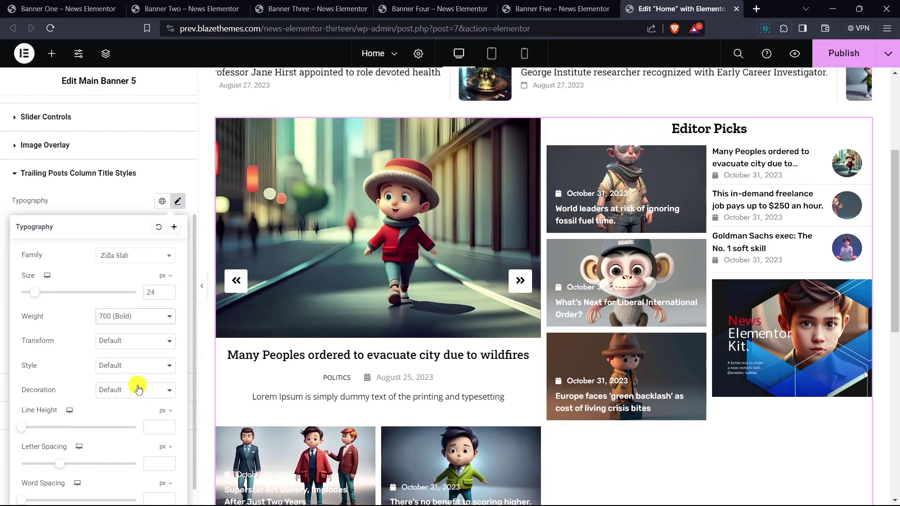
pyautogui.click(121, 316)
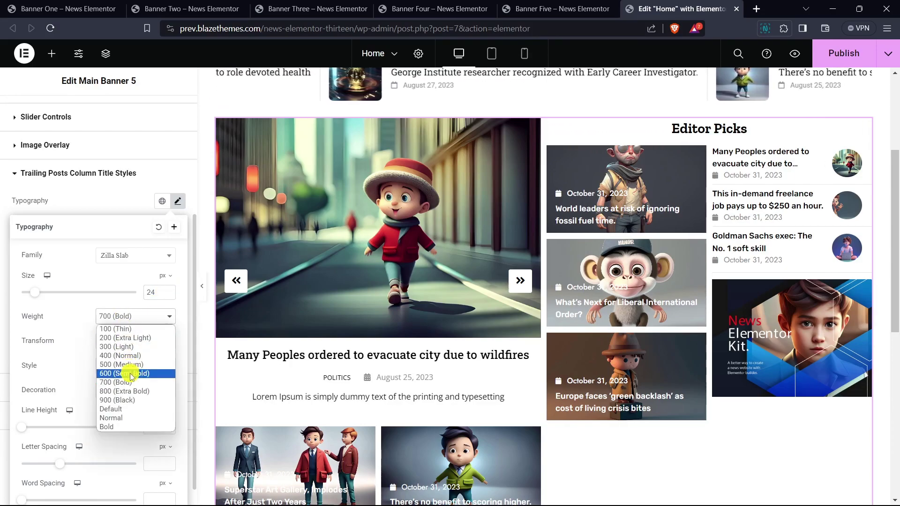
pyautogui.click(131, 375)
pyautogui.scroll(-1, 96, 302)
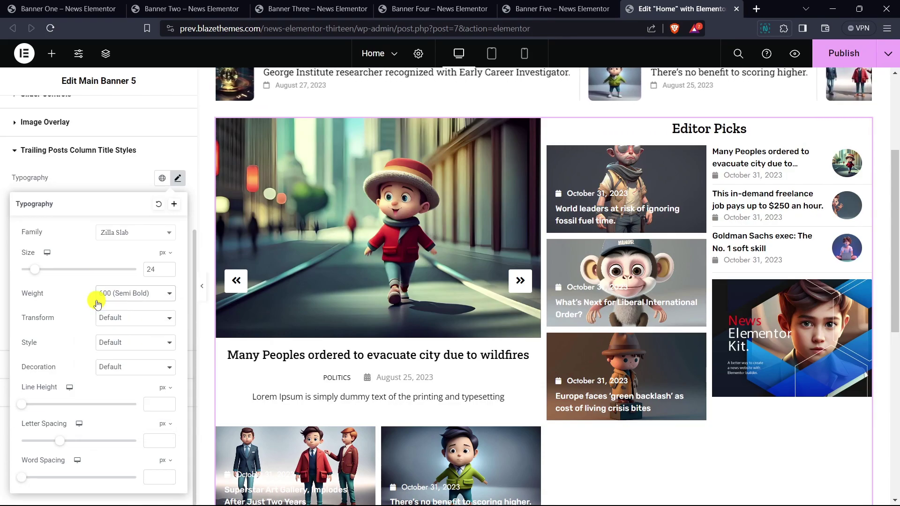
pyautogui.scroll(2, 99, 263)
pyautogui.click(96, 291)
# Step: Unlink the trailing posts column title's margin values and set the bottom margin to 12 px
pyautogui.scroll(-2, 108, 271)
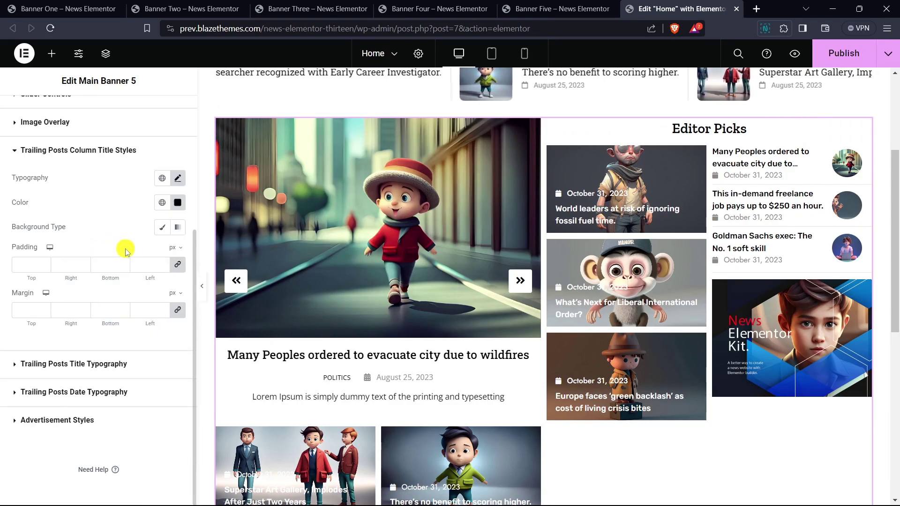
pyautogui.click(177, 310)
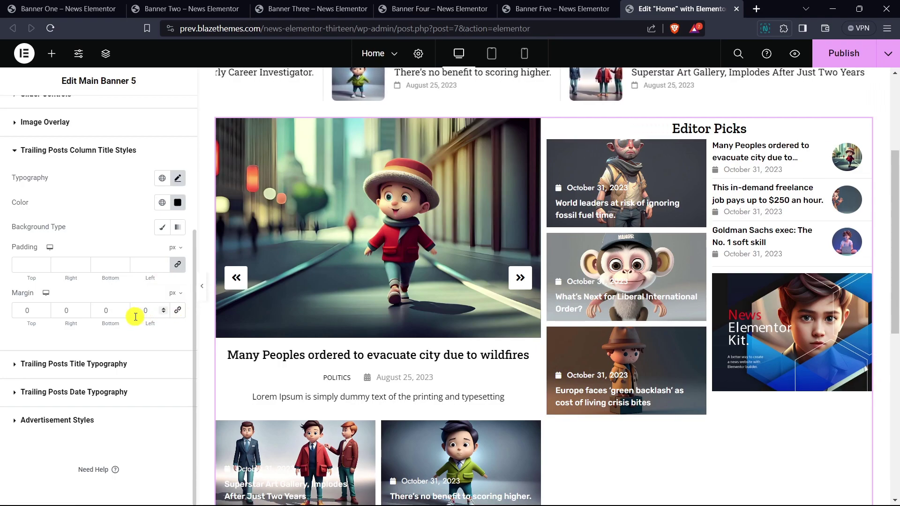
pyautogui.click(125, 308)
pyautogui.click(124, 308)
pyautogui.click(124, 308)
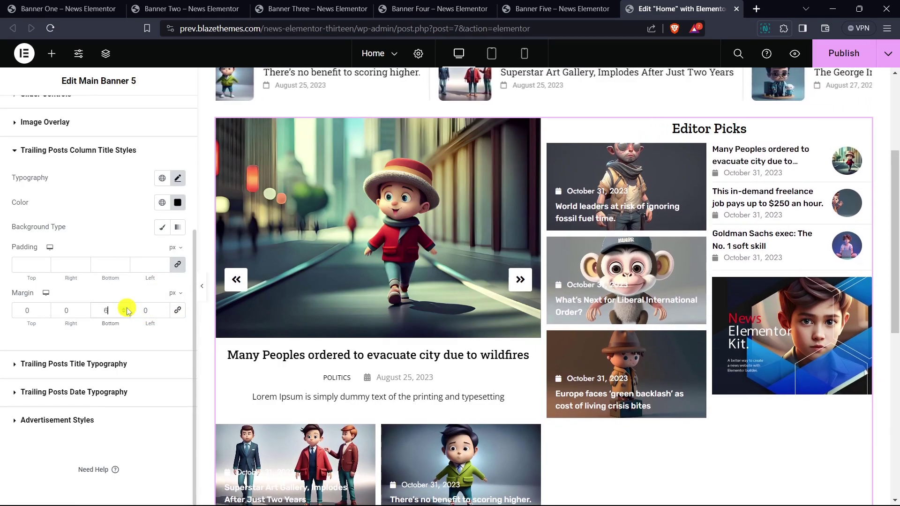
pyautogui.click(124, 308)
pyautogui.click(123, 308)
pyautogui.click(123, 308)
pyautogui.click(124, 308)
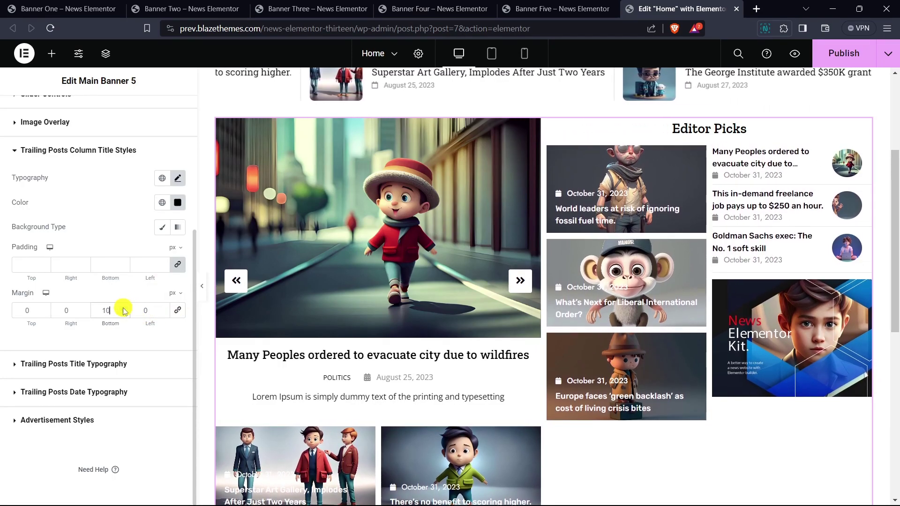
pyautogui.click(124, 308)
pyautogui.click(124, 308)
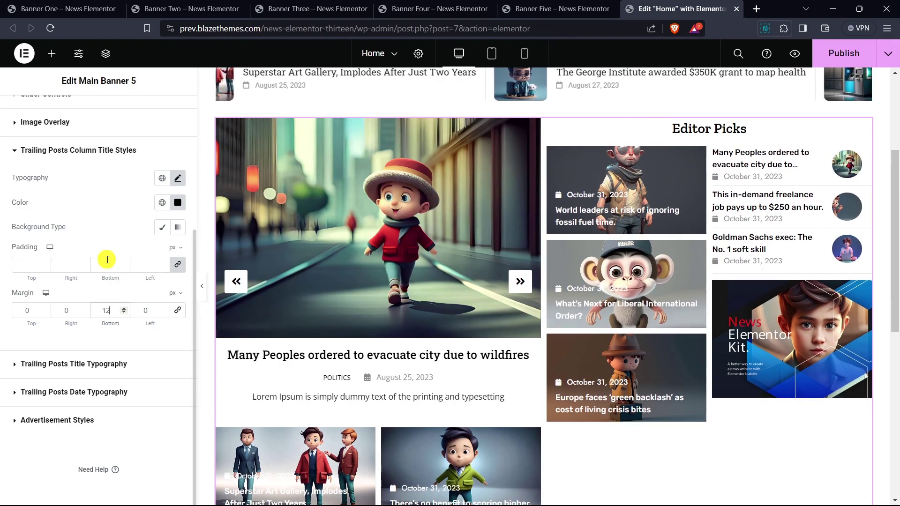
# Step: Set the trailing posts title typography to the Roboto Slab family at 13 px
pyautogui.scroll(5, 79, 229)
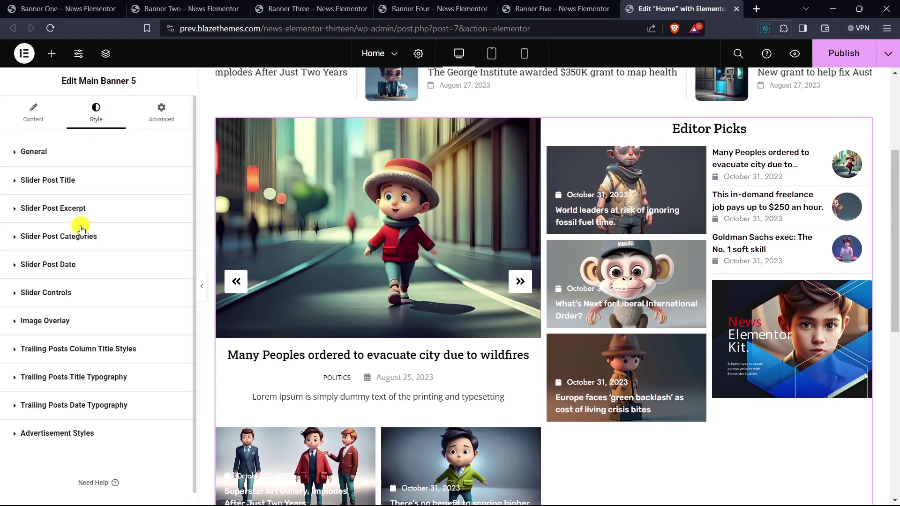
pyautogui.scroll(-1, 84, 327)
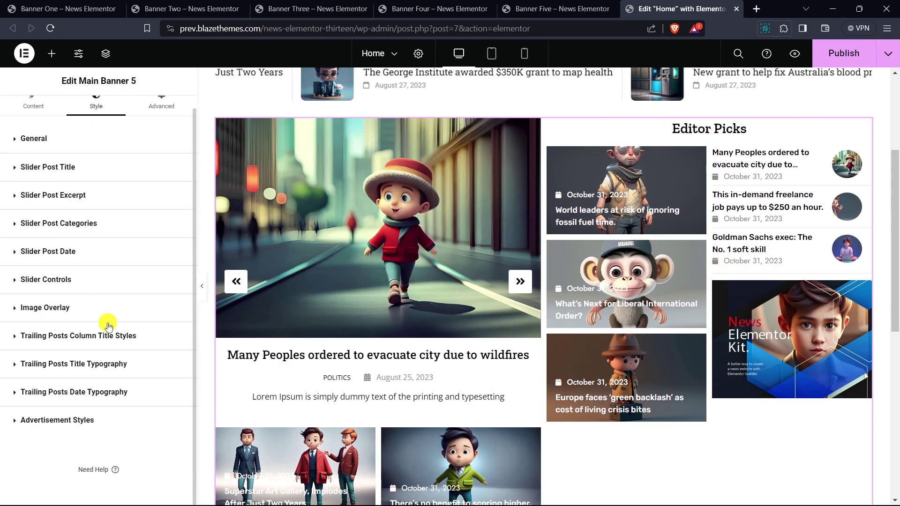
pyautogui.click(102, 369)
pyautogui.scroll(-2, 173, 253)
pyautogui.click(177, 173)
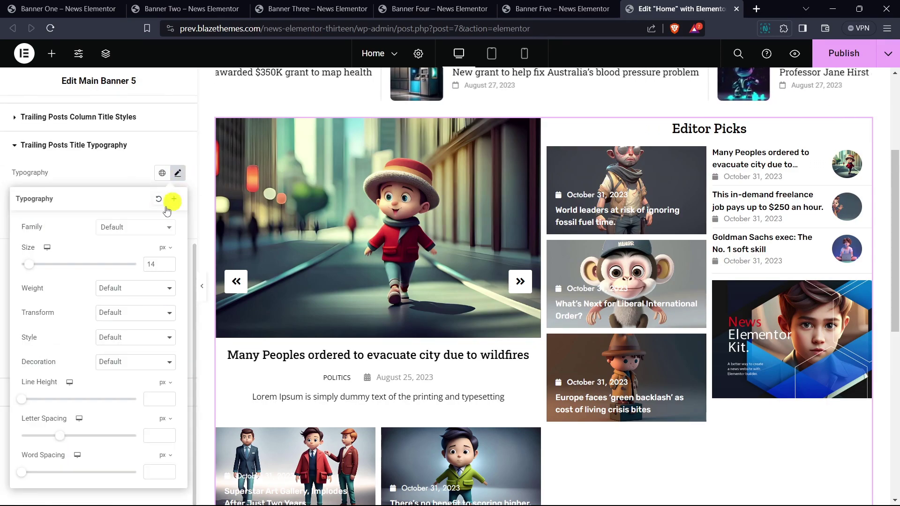
pyautogui.click(126, 227)
pyautogui.write('roboto')
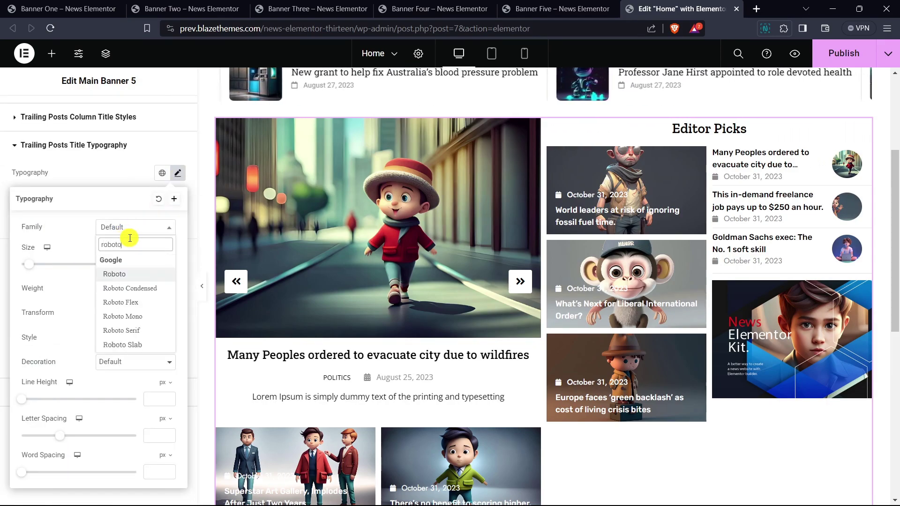
pyautogui.write(' sl')
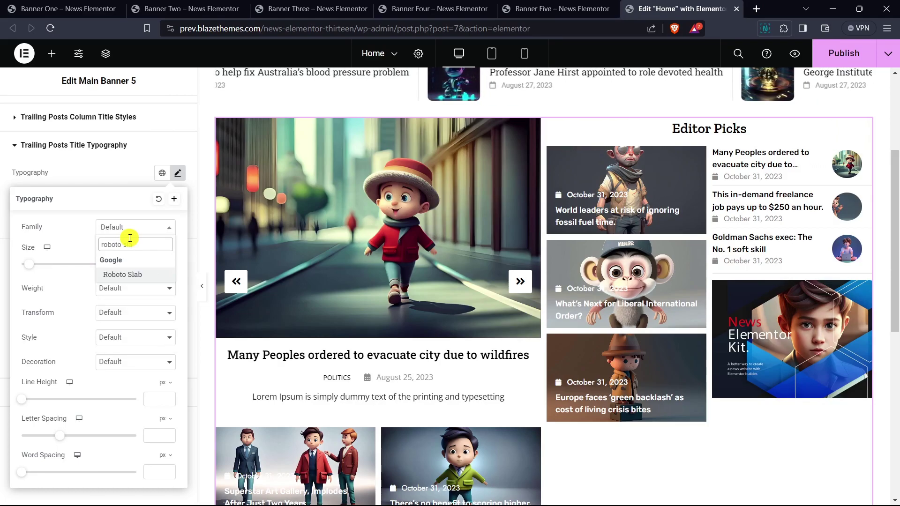
pyautogui.press('Return')
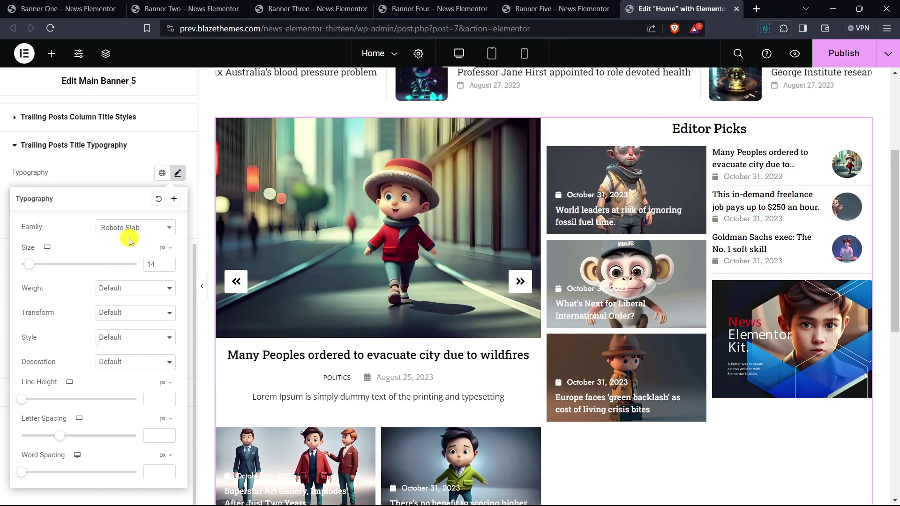
pyautogui.click(169, 268)
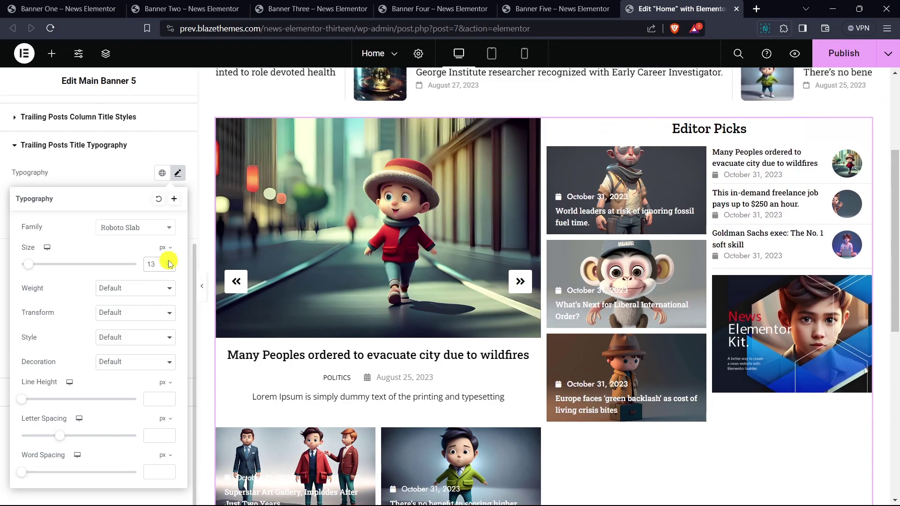
# Step: Set the trailing posts title's font size to 14 px and line height to 24 px, and close its typography settings
pyautogui.click(169, 262)
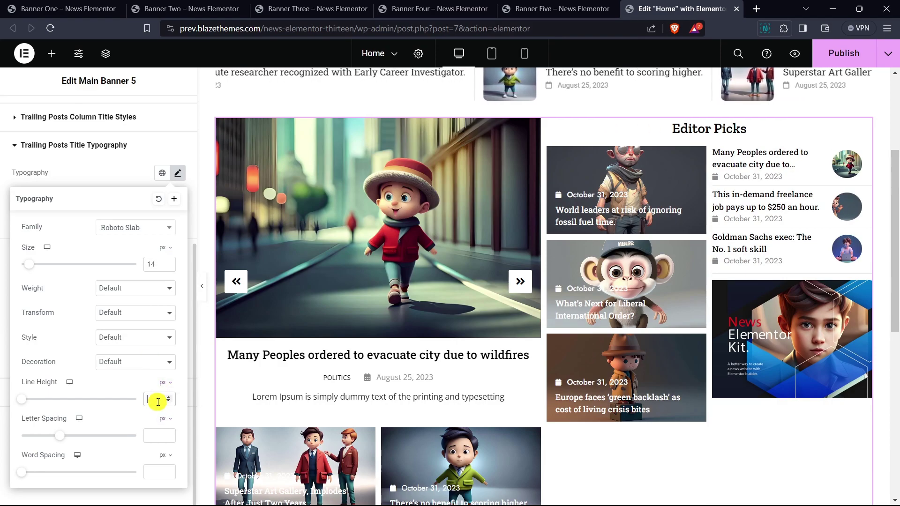
pyautogui.write('26')
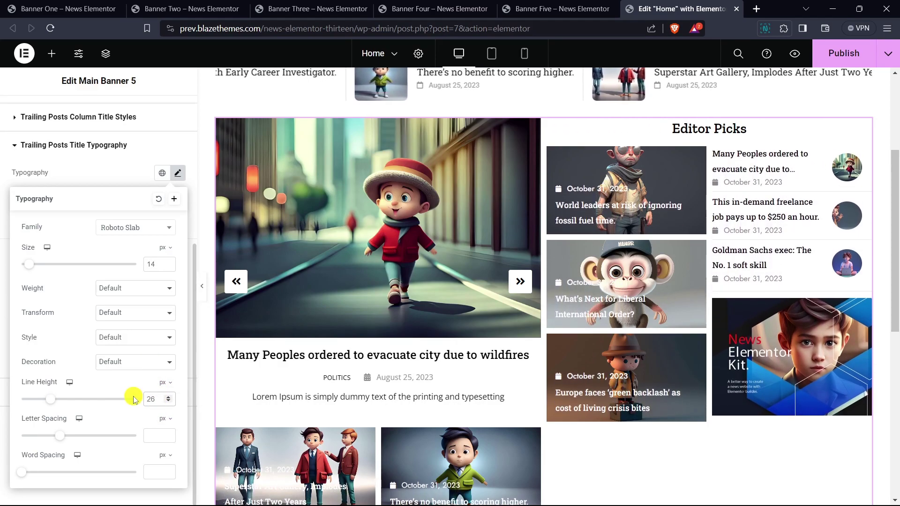
pyautogui.click(169, 402)
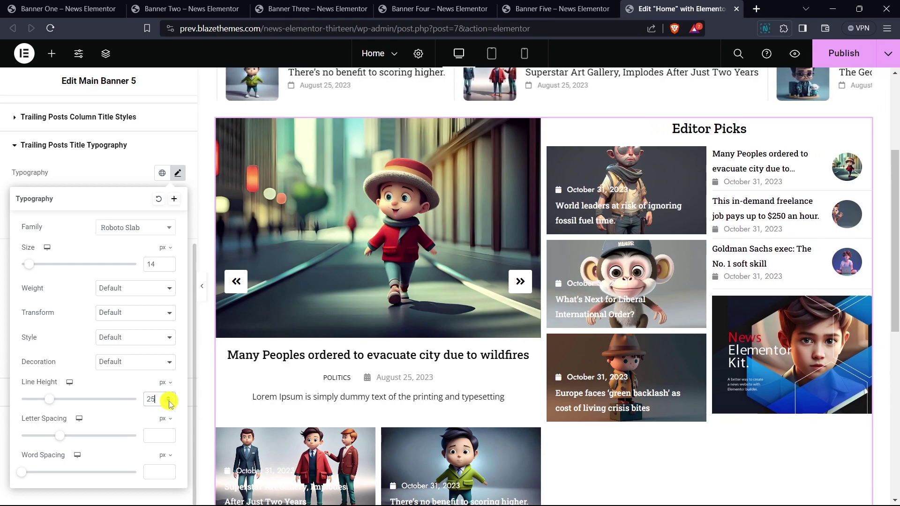
pyautogui.click(170, 403)
pyautogui.click(169, 402)
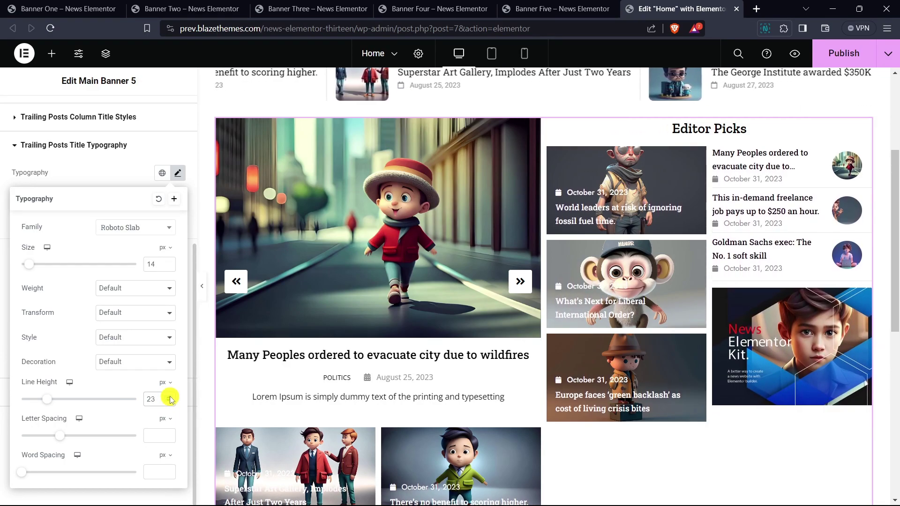
pyautogui.click(169, 397)
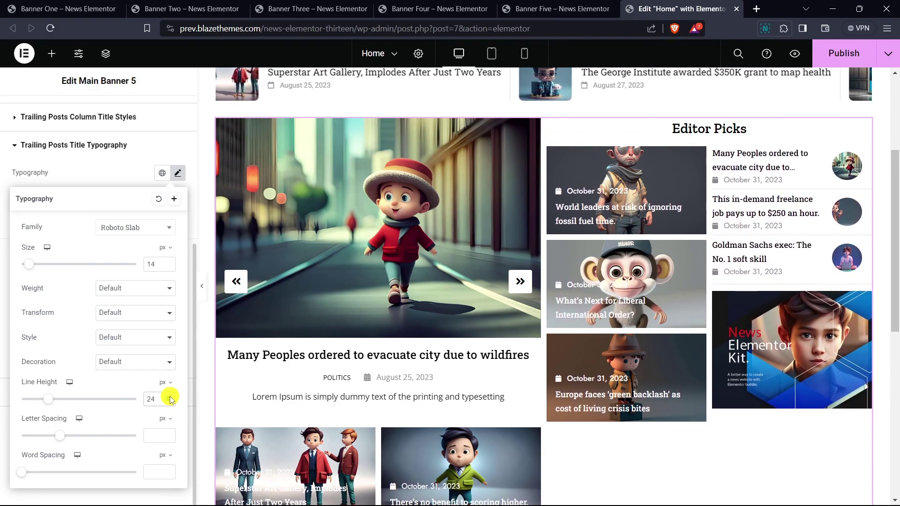
pyautogui.click(87, 185)
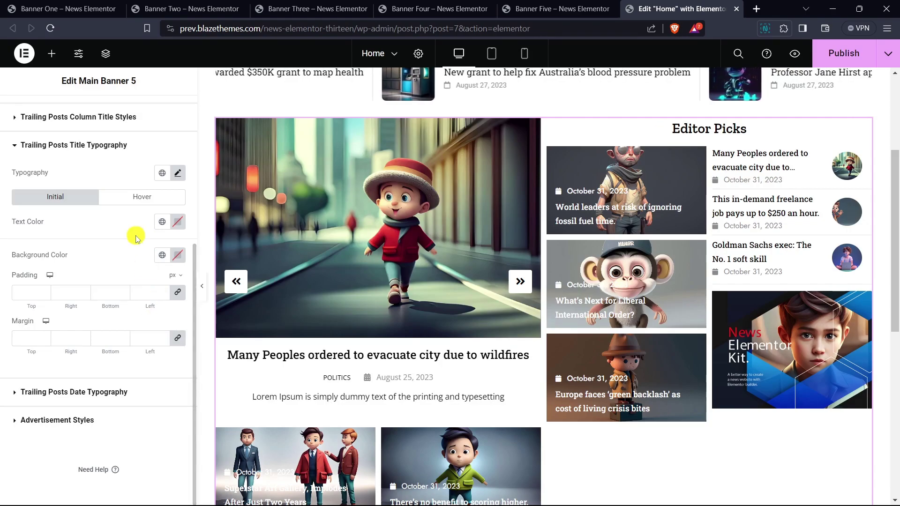
pyautogui.click(95, 145)
pyautogui.scroll(-1, 113, 305)
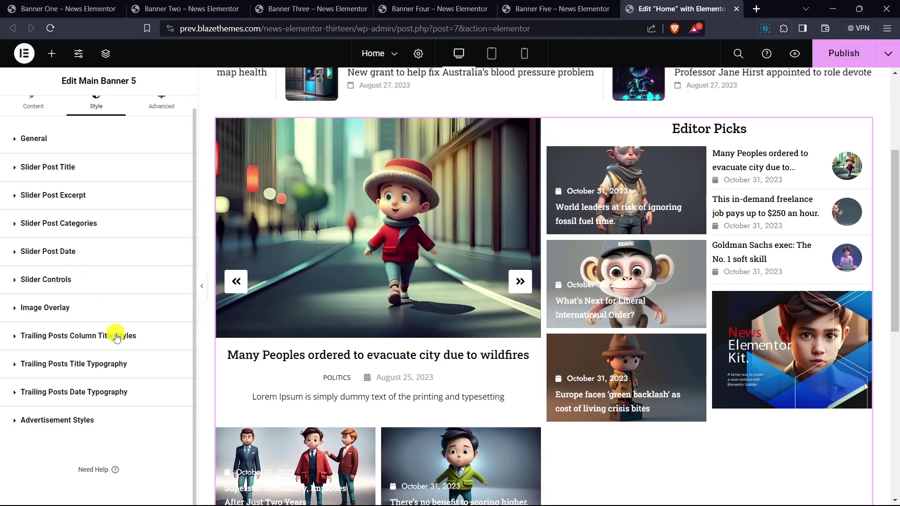
# Step: Set the trailing posts date typography to the Open Sans family
pyautogui.click(98, 392)
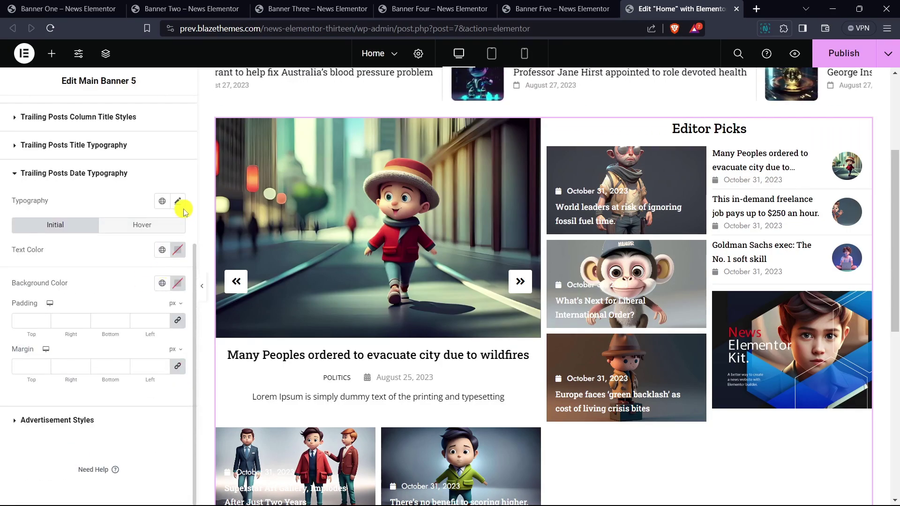
pyautogui.click(177, 201)
pyautogui.click(130, 258)
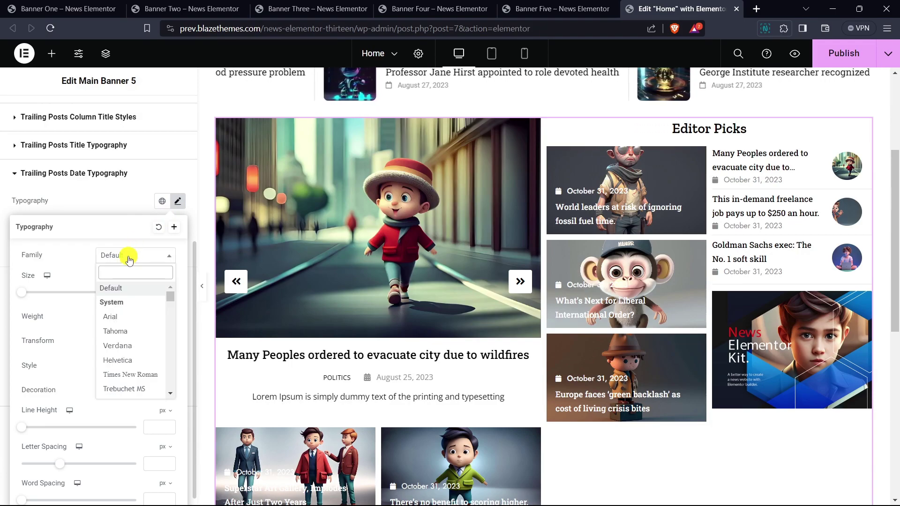
pyautogui.write('open')
pyautogui.press('Return')
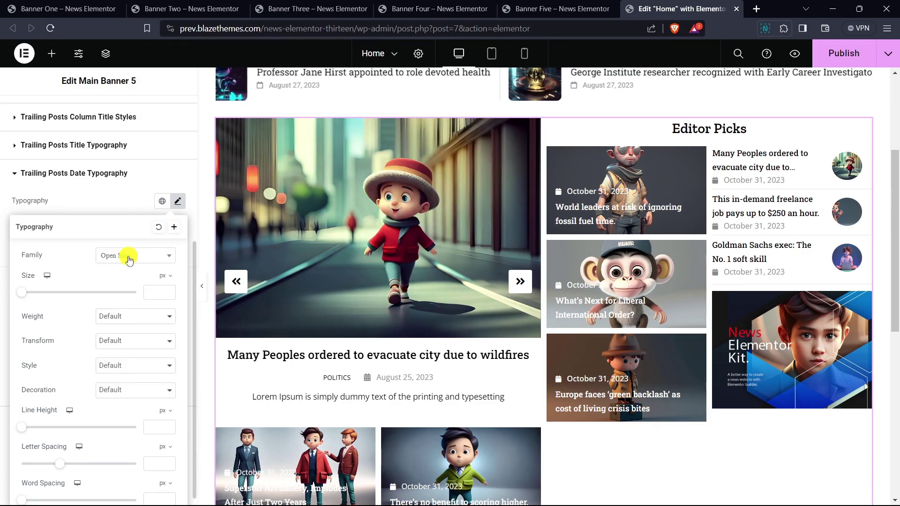
# Step: Set the trailing posts date's font size to 12 px and close its typography settings
pyautogui.click(152, 294)
pyautogui.write('15')
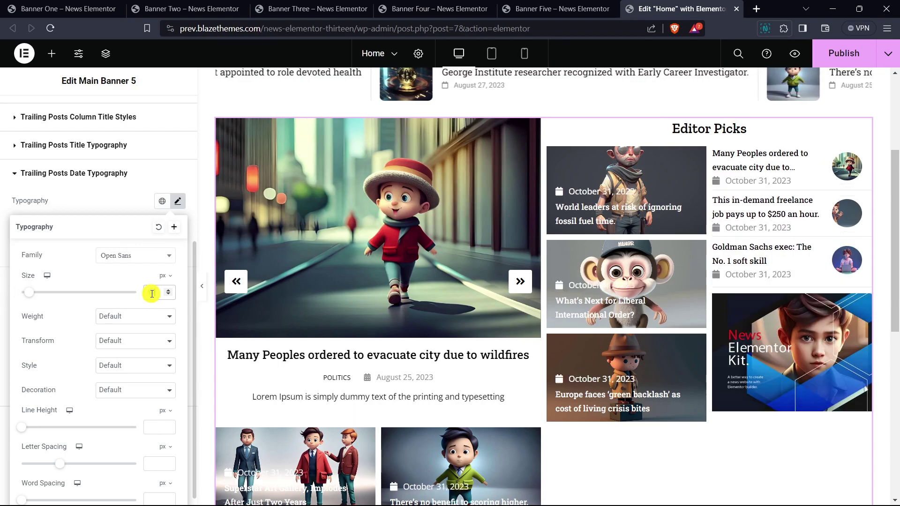
pyautogui.click(171, 296)
pyautogui.click(170, 298)
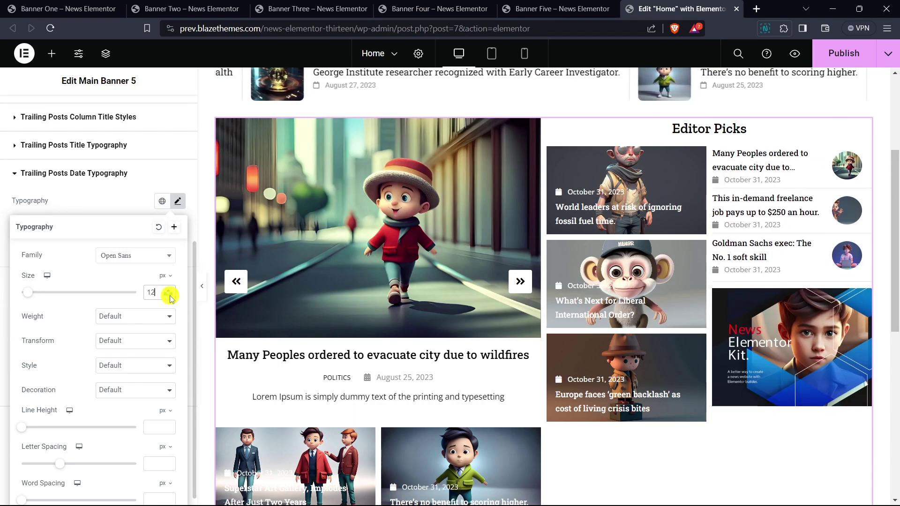
pyautogui.click(171, 298)
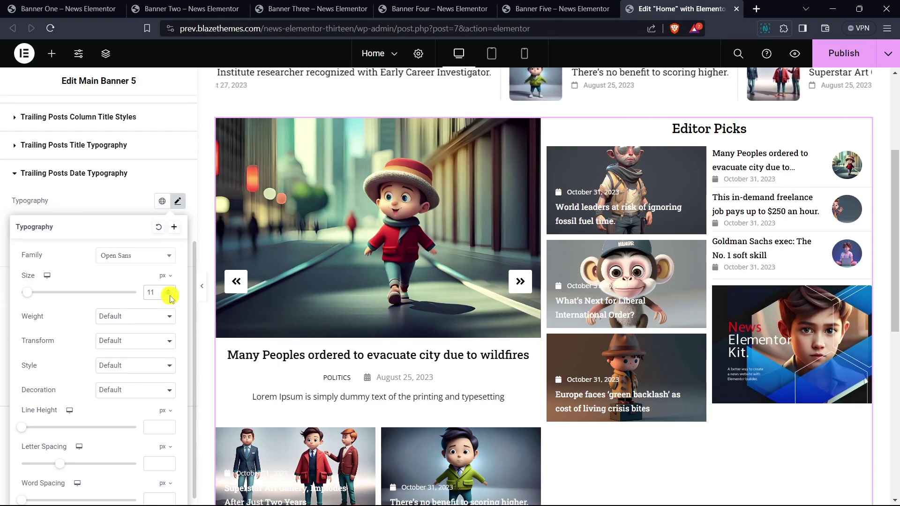
pyautogui.click(170, 290)
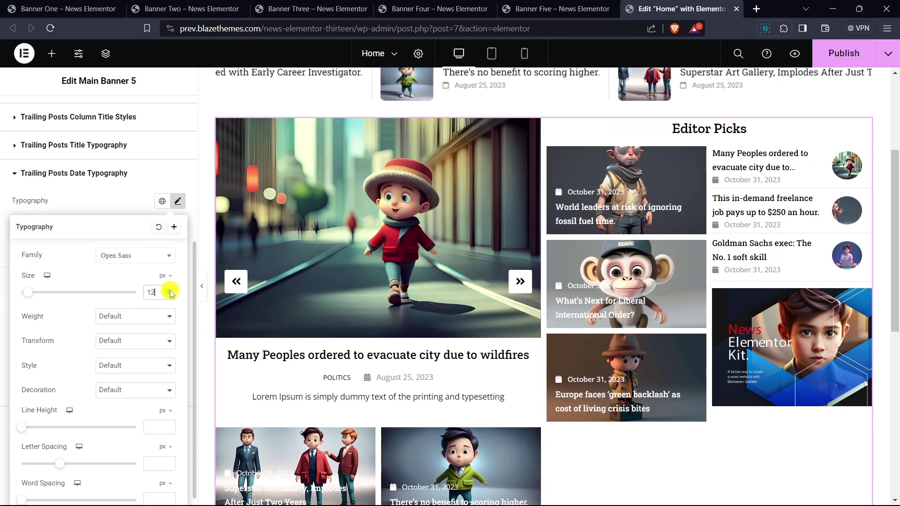
pyautogui.click(95, 212)
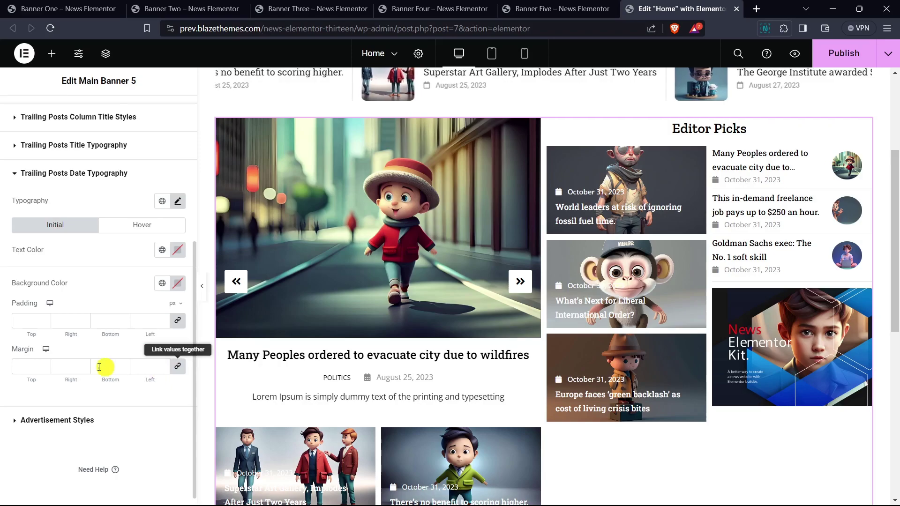
# Step: Unlink the trailing posts date's margin values and set the top and bottom margins to 5 px
pyautogui.click(44, 366)
pyautogui.write('3')
pyautogui.press('Up')
pyautogui.press('Up')
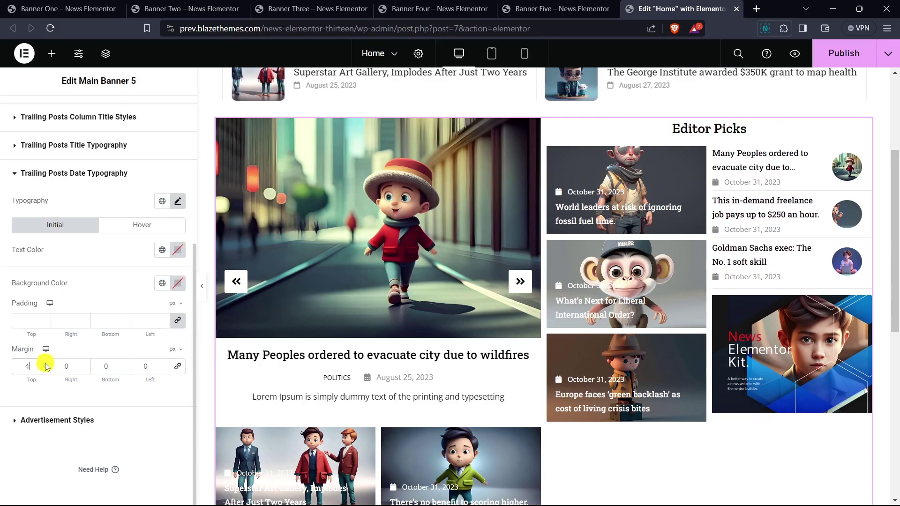
pyautogui.click(125, 365)
pyautogui.press('Up')
pyautogui.press('Up')
pyautogui.press('Up')
pyautogui.press('Up')
pyautogui.press('Up')
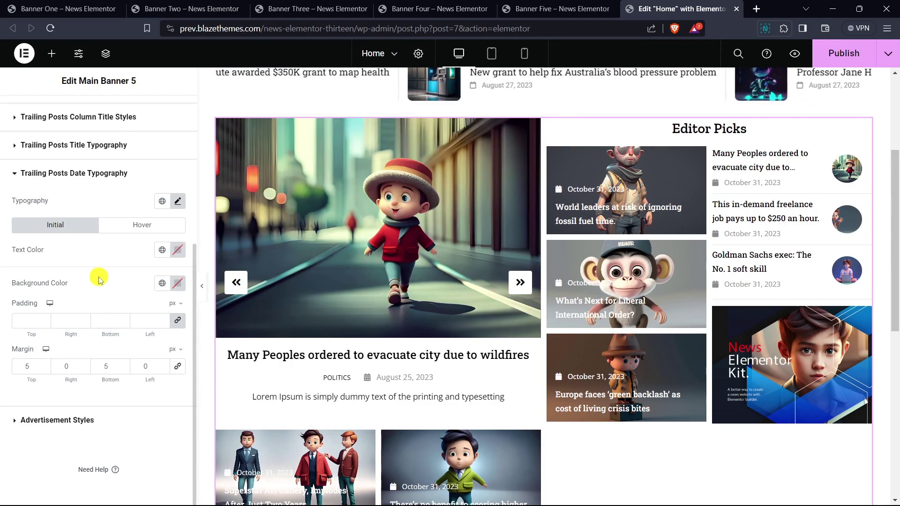
# Step: Give the advertisement image a Solid border with a linked width of 4 px on all sides
pyautogui.click(58, 427)
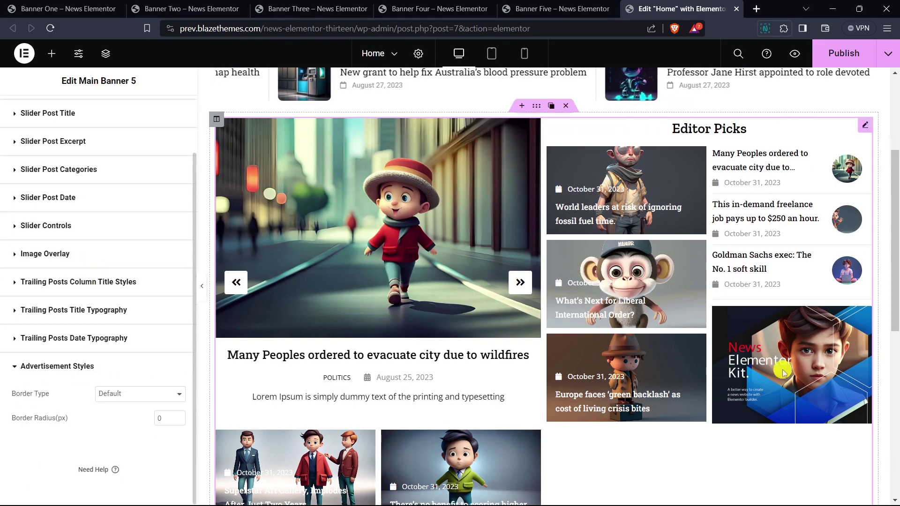
pyautogui.click(111, 395)
pyautogui.click(111, 425)
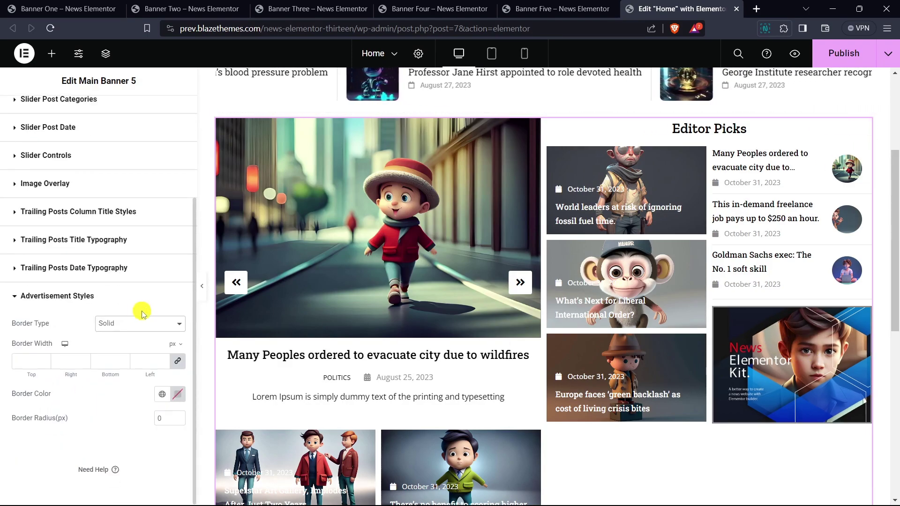
pyautogui.click(164, 361)
pyautogui.write('4')
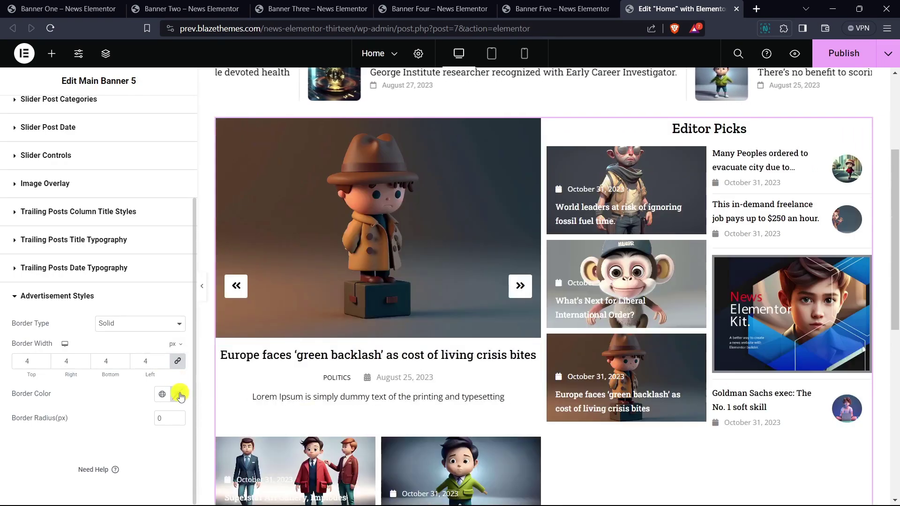
# Step: Set the advertisement's border color to red #FB2C2C and its border radius to 4 px, and close the advertisement styles
pyautogui.click(181, 397)
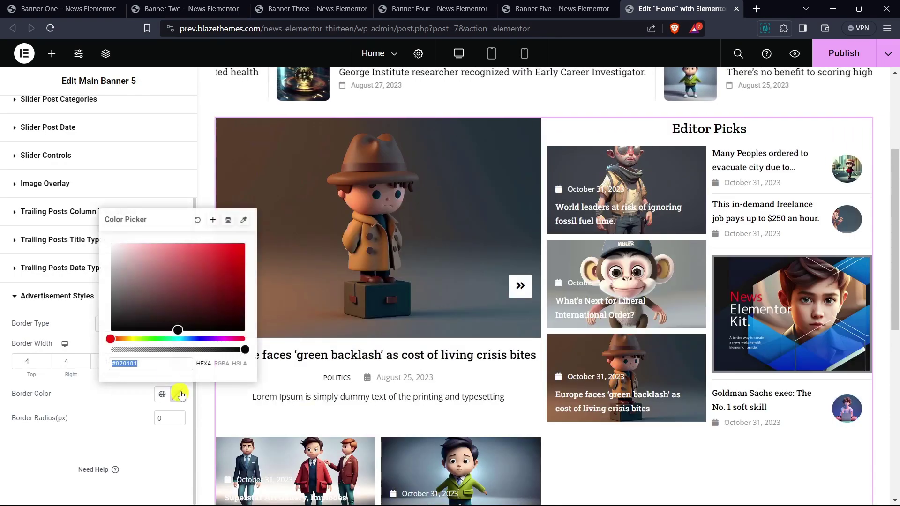
pyautogui.click(221, 245)
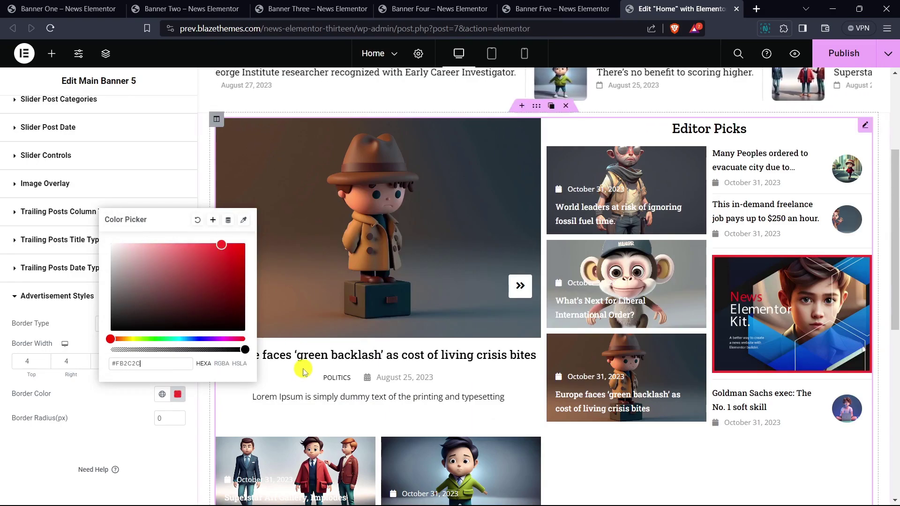
pyautogui.scroll(-2, 311, 360)
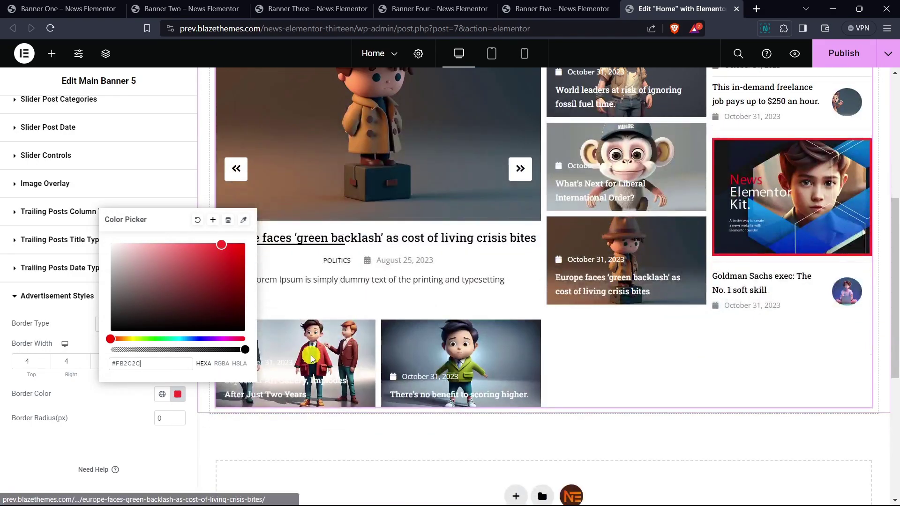
pyautogui.scroll(2, 311, 353)
pyautogui.click(116, 416)
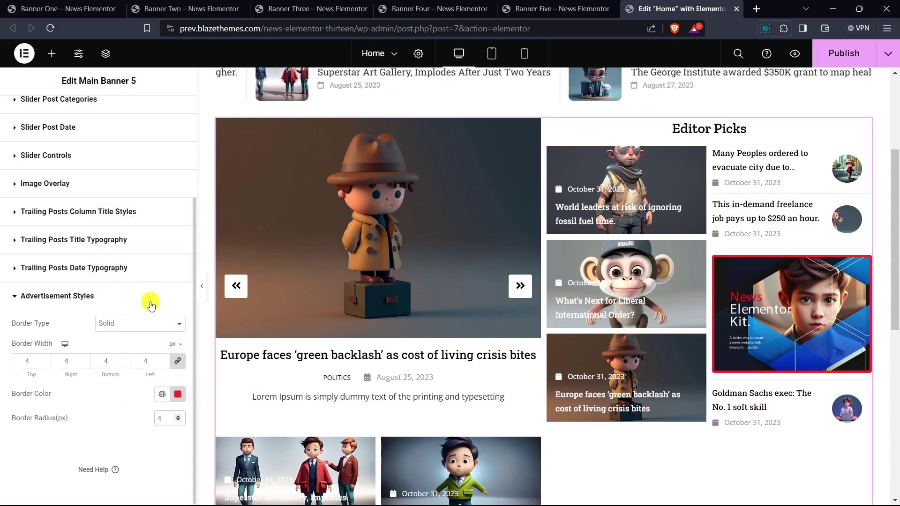
pyautogui.click(80, 302)
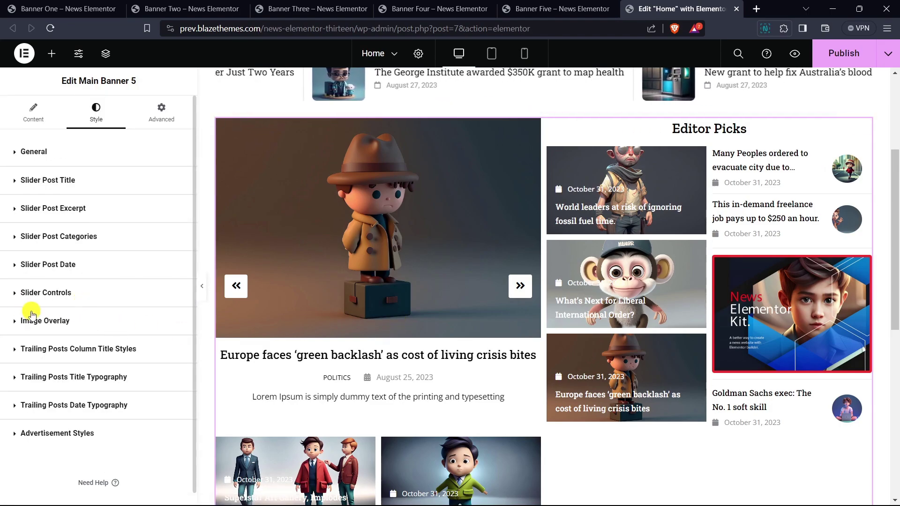
# Step: Turn on the image overlay for Main Banner 5
pyautogui.click(51, 321)
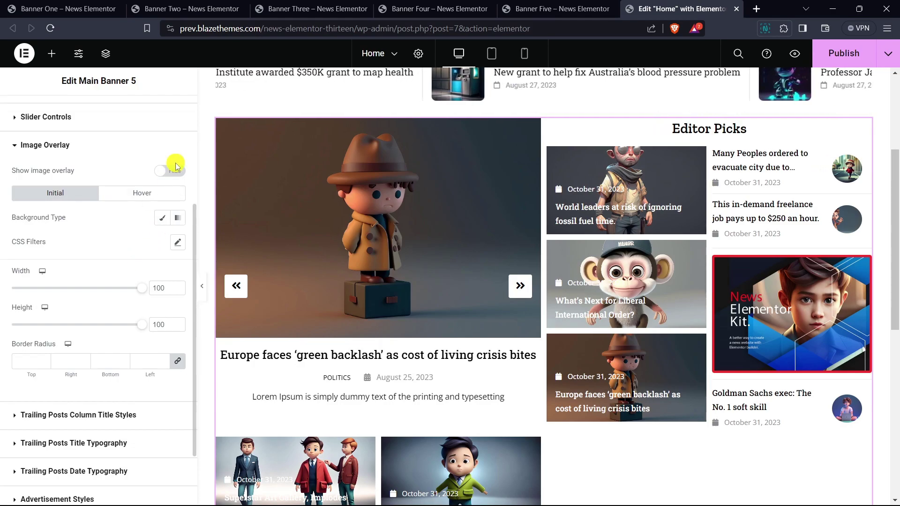
pyautogui.click(175, 166)
pyautogui.click(176, 173)
pyautogui.click(101, 182)
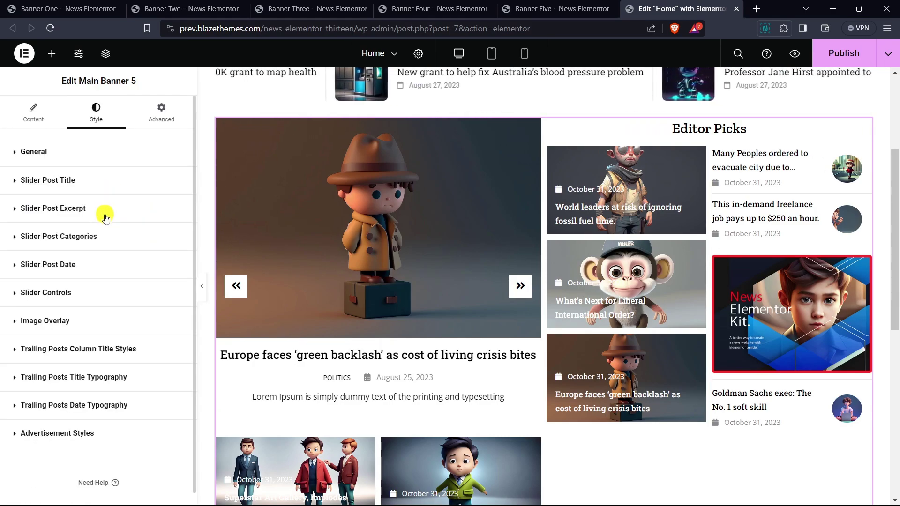
pyautogui.click(71, 320)
pyautogui.click(170, 171)
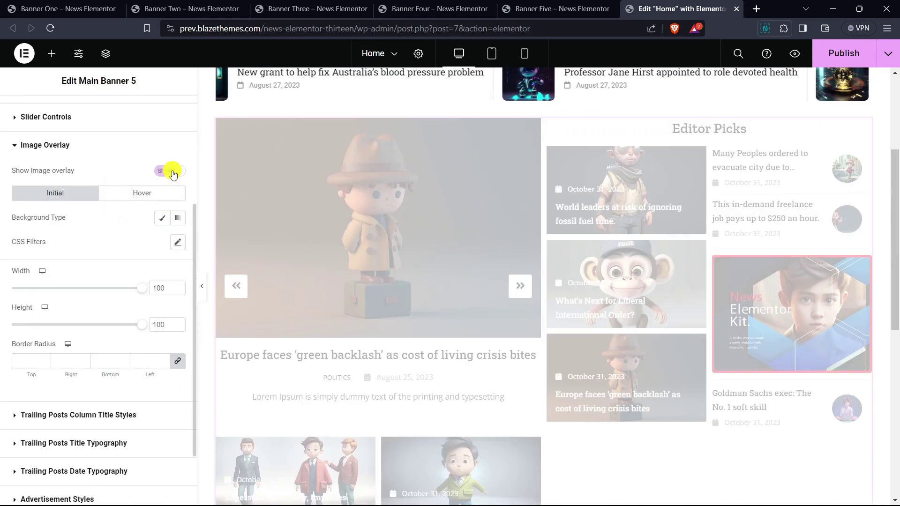
# Step: Set the image overlay's background type to Gradient and make its first color fully transparent
pyautogui.click(162, 218)
pyautogui.click(178, 242)
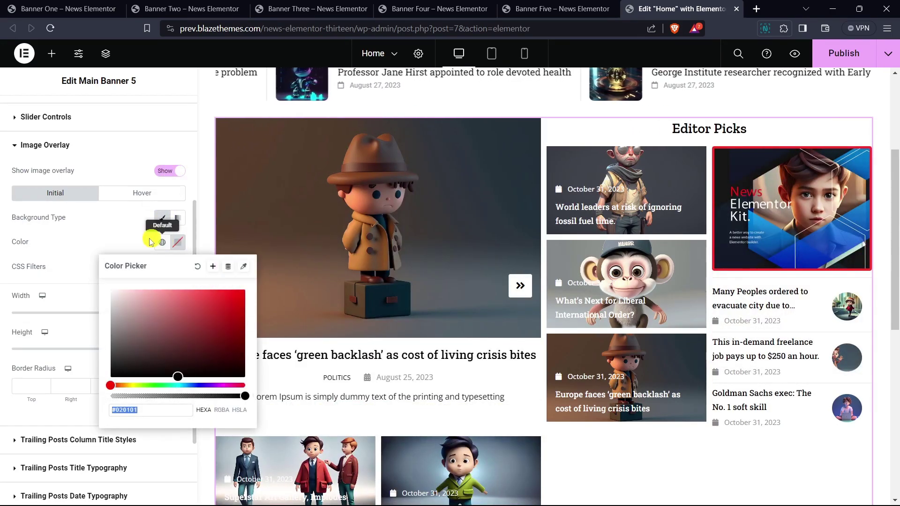
pyautogui.click(179, 218)
pyautogui.click(178, 242)
pyautogui.click(151, 396)
pyautogui.moveTo(150, 396); pyautogui.dragTo(110, 396)
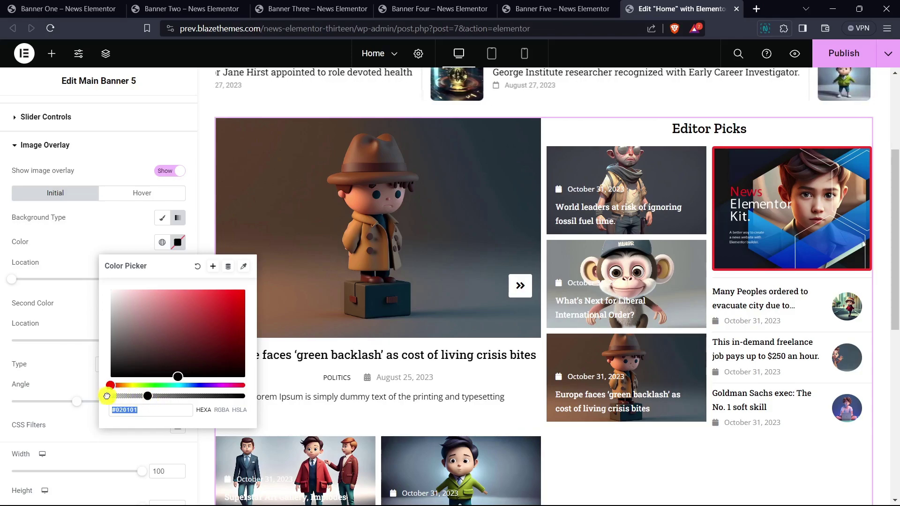
pyautogui.click(114, 236)
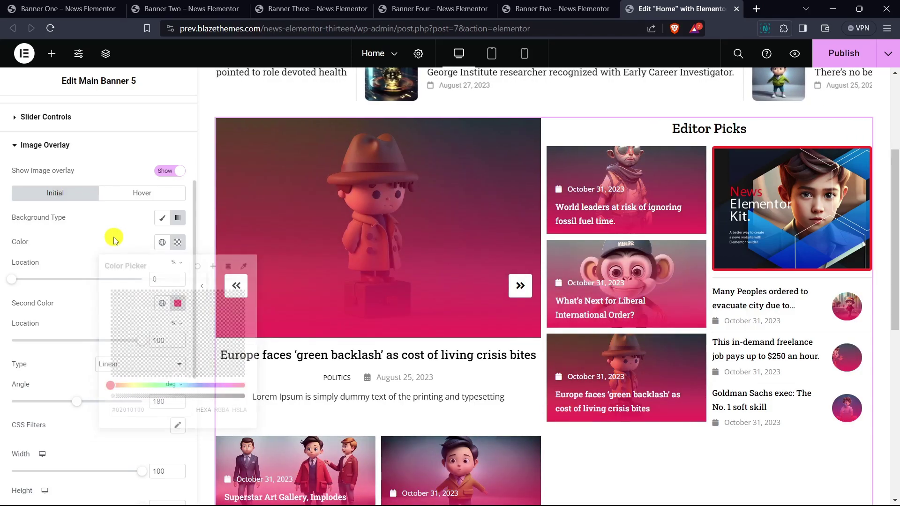
# Step: Set the overlay gradient's second color to a translucent green, about #41F3AB52, and the first color's location to 41%
pyautogui.click(178, 303)
pyautogui.scroll(-1, 155, 246)
pyautogui.moveTo(133, 388); pyautogui.dragTo(171, 399)
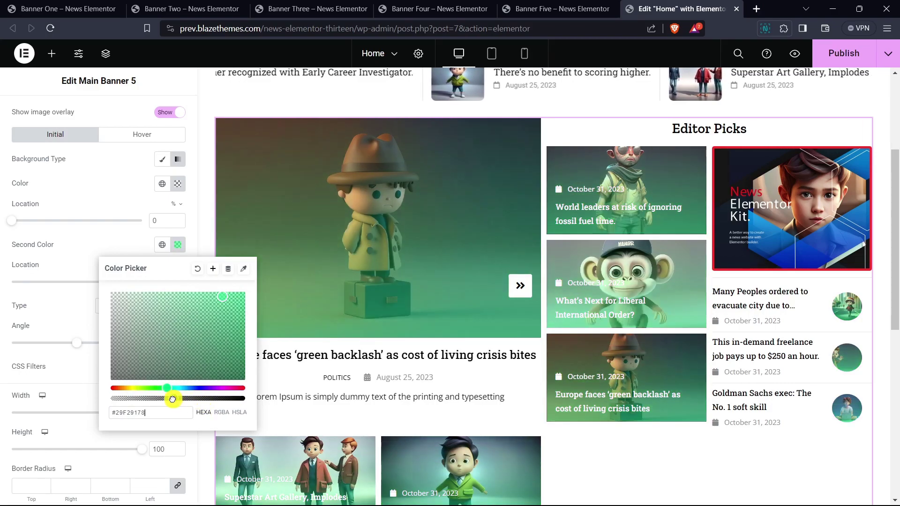
pyautogui.moveTo(208, 297); pyautogui.dragTo(209, 297)
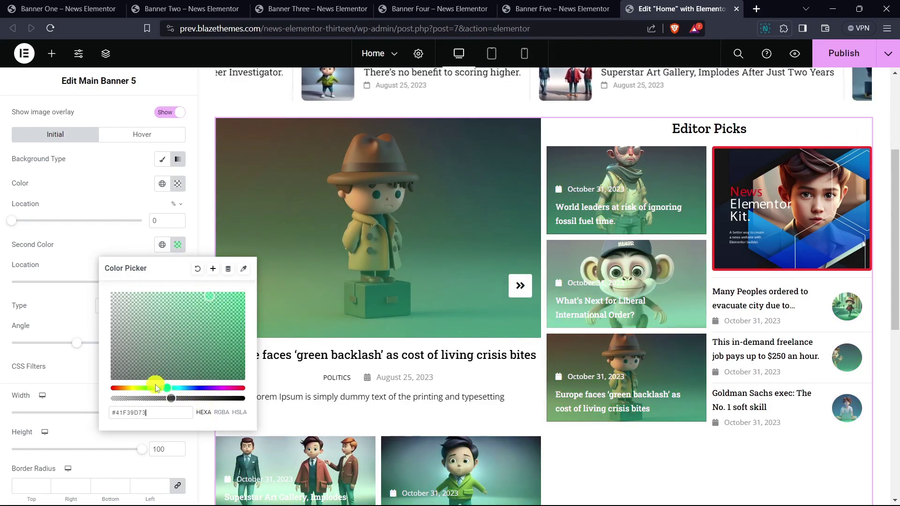
pyautogui.moveTo(168, 403); pyautogui.dragTo(149, 403)
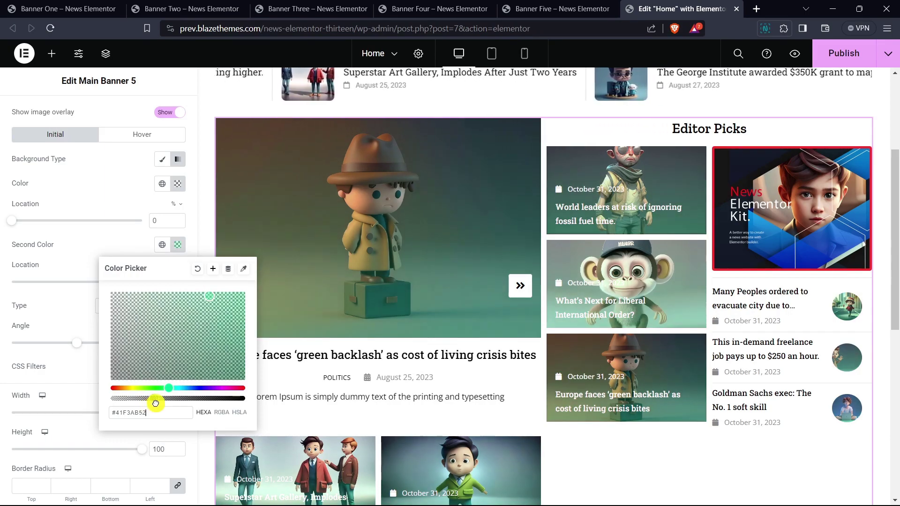
pyautogui.moveTo(12, 221); pyautogui.dragTo(45, 221)
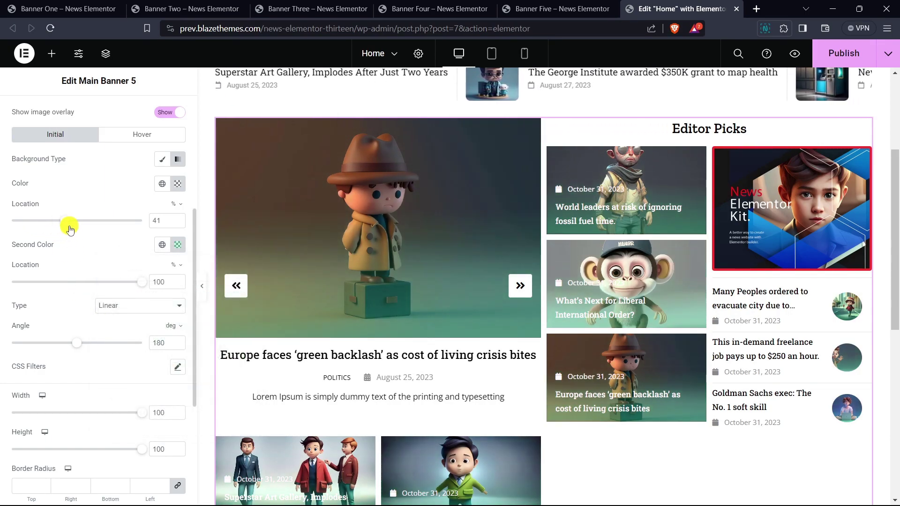
# Step: Set the overlay gradient's first color location to 49% and its second color to translucent green #207E588C, and check the next slide
pyautogui.click(178, 244)
pyautogui.moveTo(177, 308); pyautogui.dragTo(211, 335)
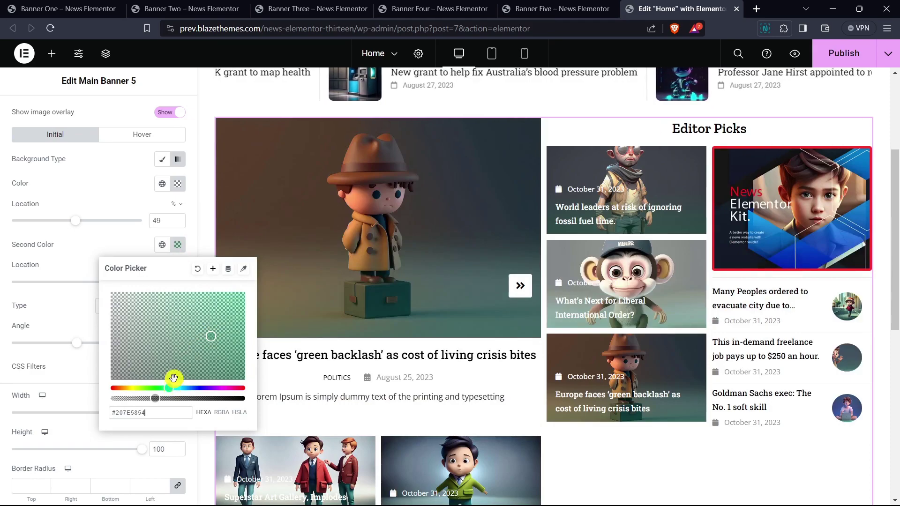
pyautogui.moveTo(173, 398); pyautogui.dragTo(184, 402)
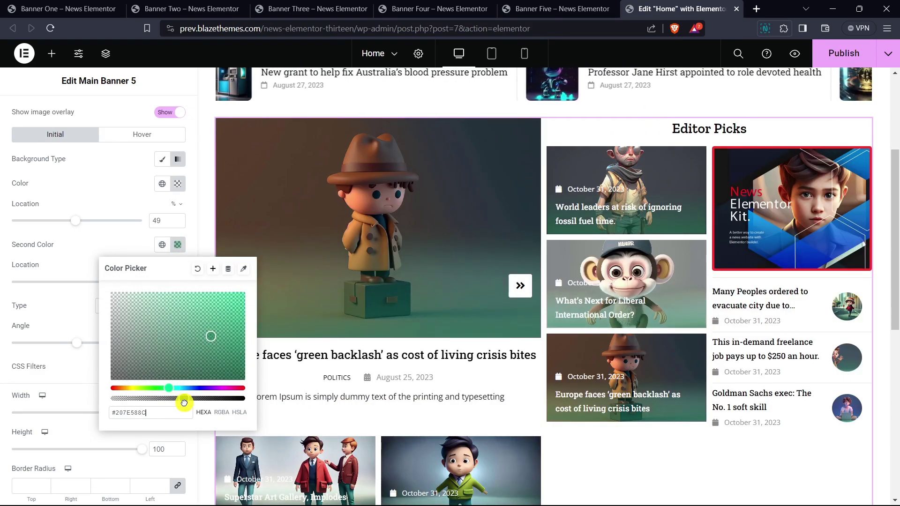
pyautogui.click(90, 247)
pyautogui.scroll(-1, 422, 288)
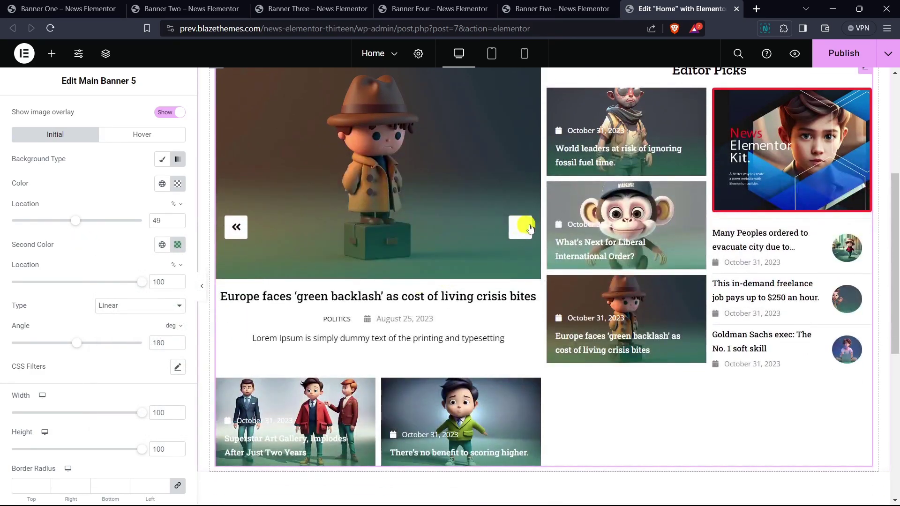
pyautogui.click(532, 229)
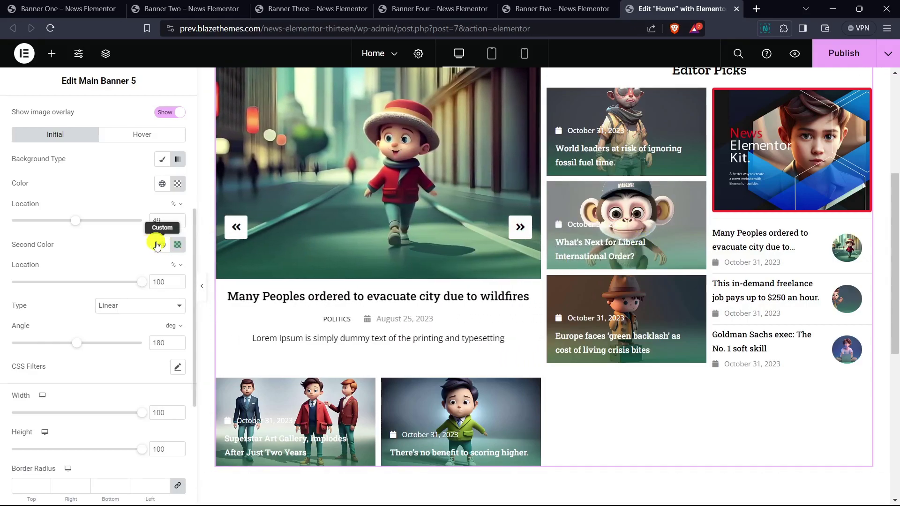
# Step: Publish the Home page with the Main Banner 5 changes
pyautogui.scroll(1, 171, 245)
pyautogui.scroll(3, 140, 249)
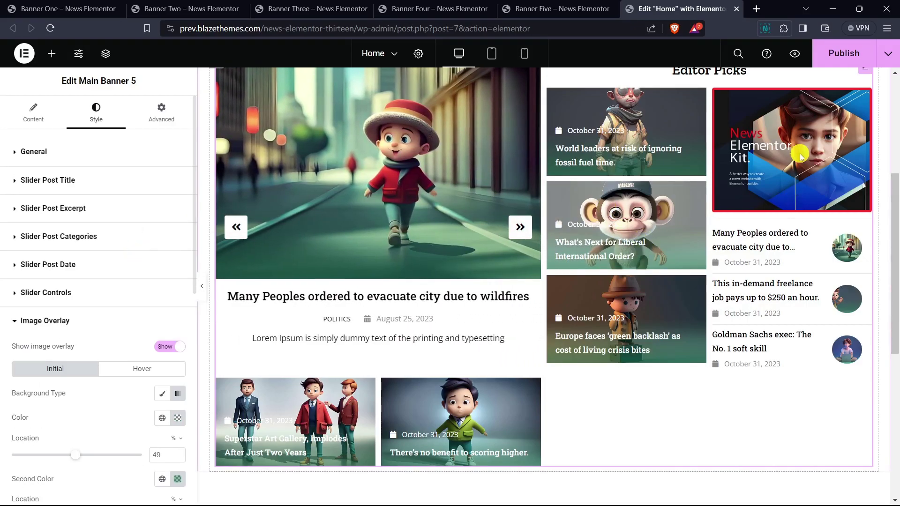
pyautogui.click(854, 63)
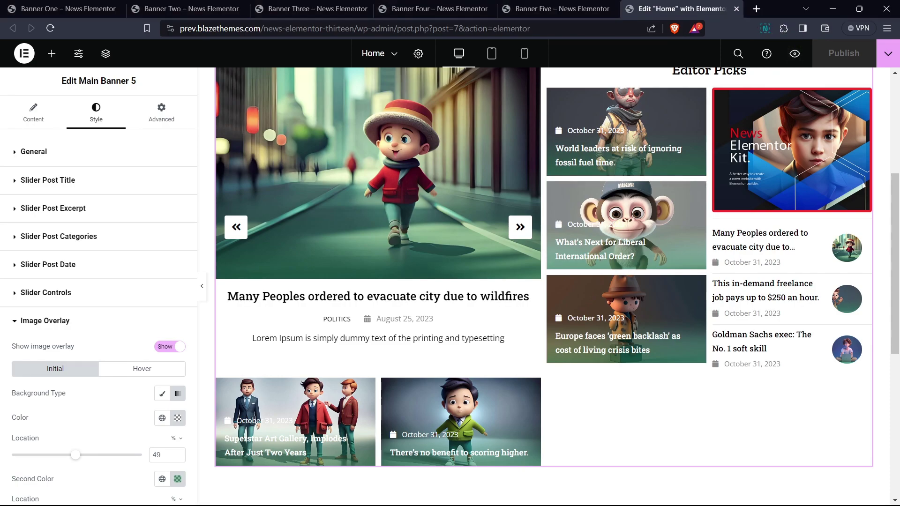
# Step: Preview the published Home page, advance the Main Banner 5 slider by two slides and examine the banner's posts and advertisement
pyautogui.click(797, 56)
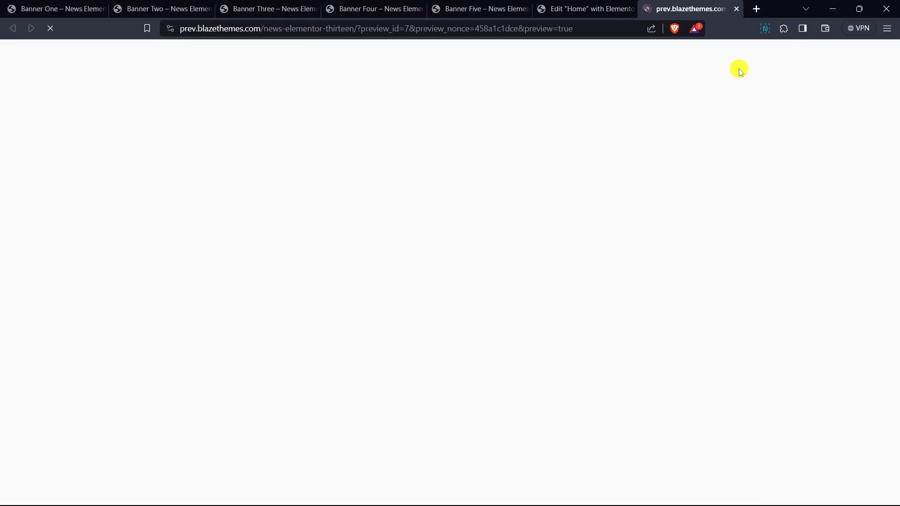
pyautogui.scroll(-3, 825, 206)
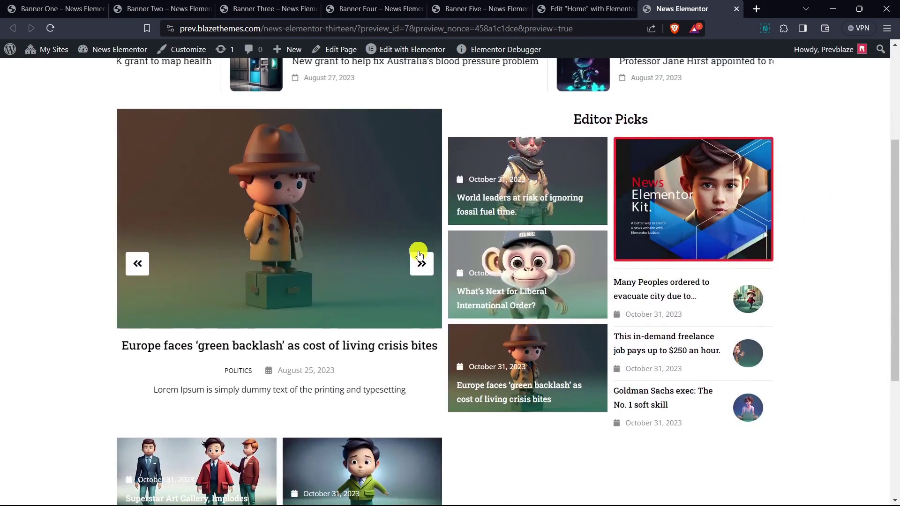
pyautogui.click(418, 265)
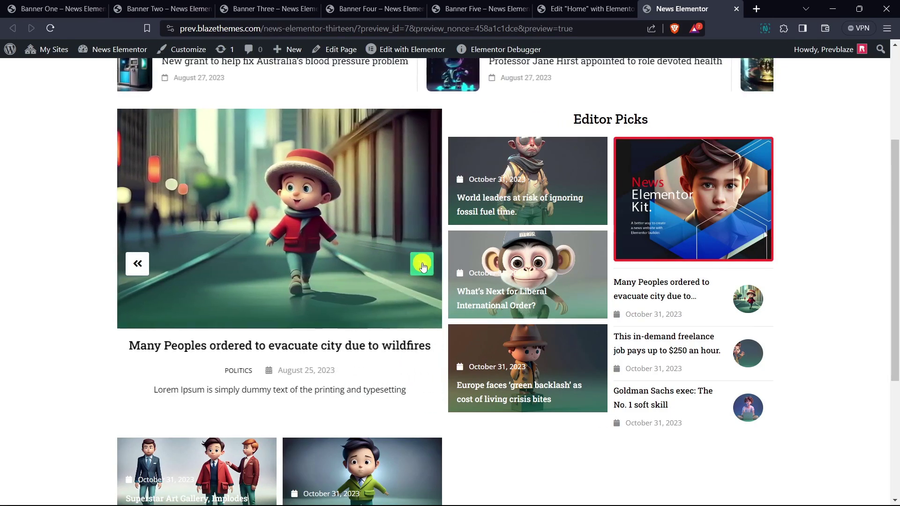
pyautogui.click(420, 266)
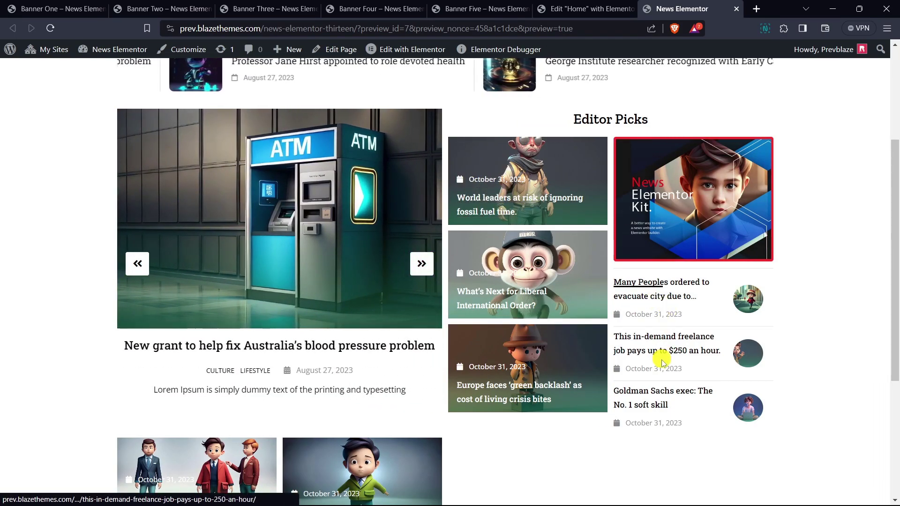
pyautogui.scroll(-2, 413, 389)
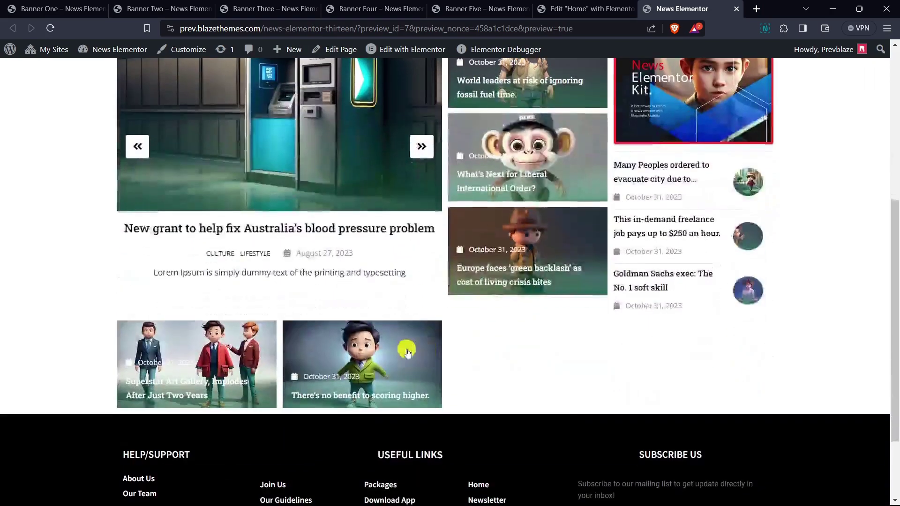
pyautogui.scroll(4, 747, 338)
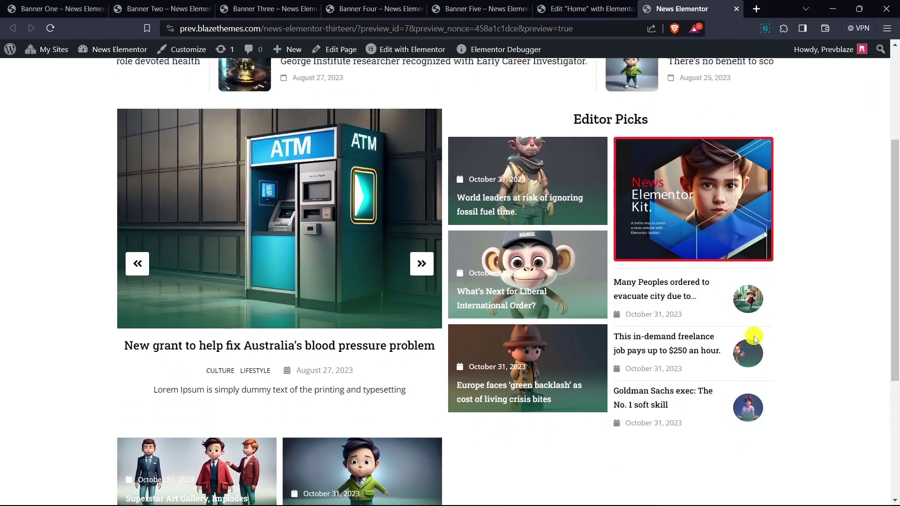